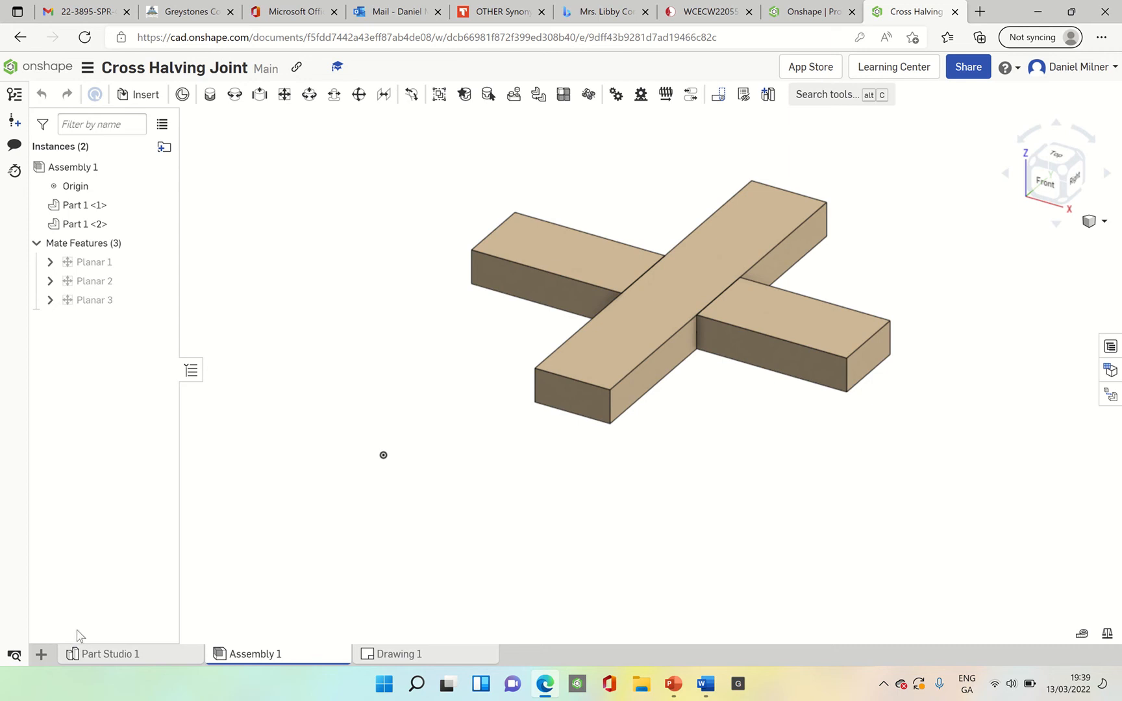
# Create a new Part Studio in the document and start a sketch on its Front plane
pyautogui.click(41, 656)
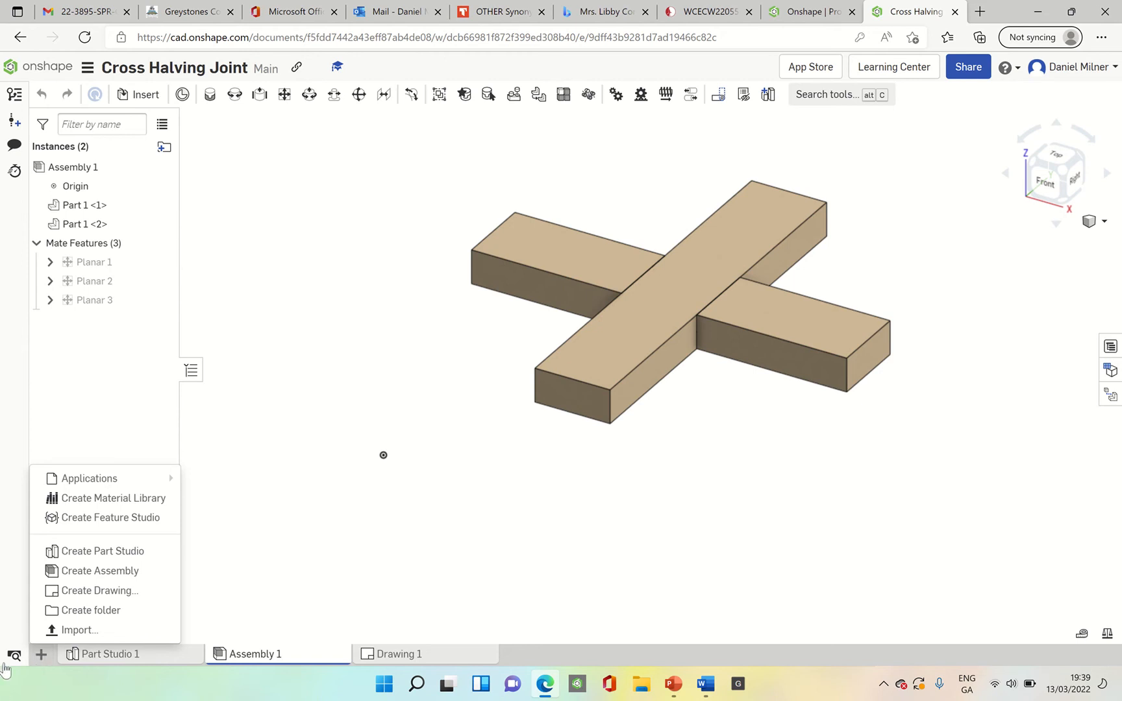
pyautogui.click(96, 556)
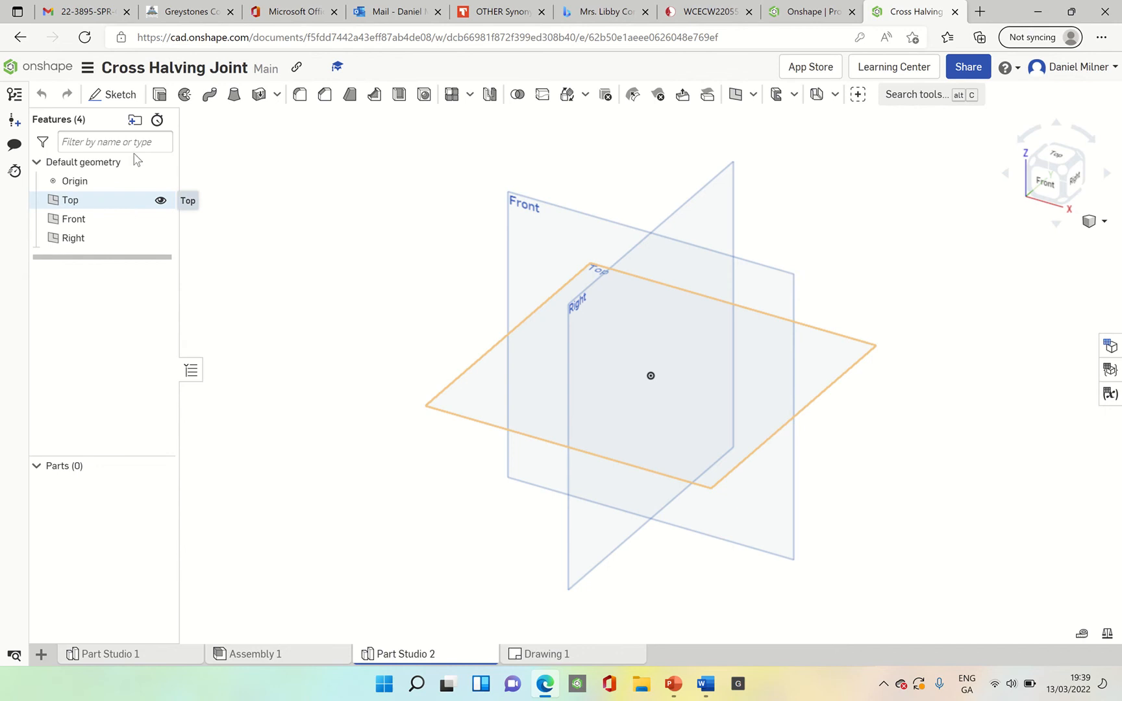
pyautogui.click(119, 95)
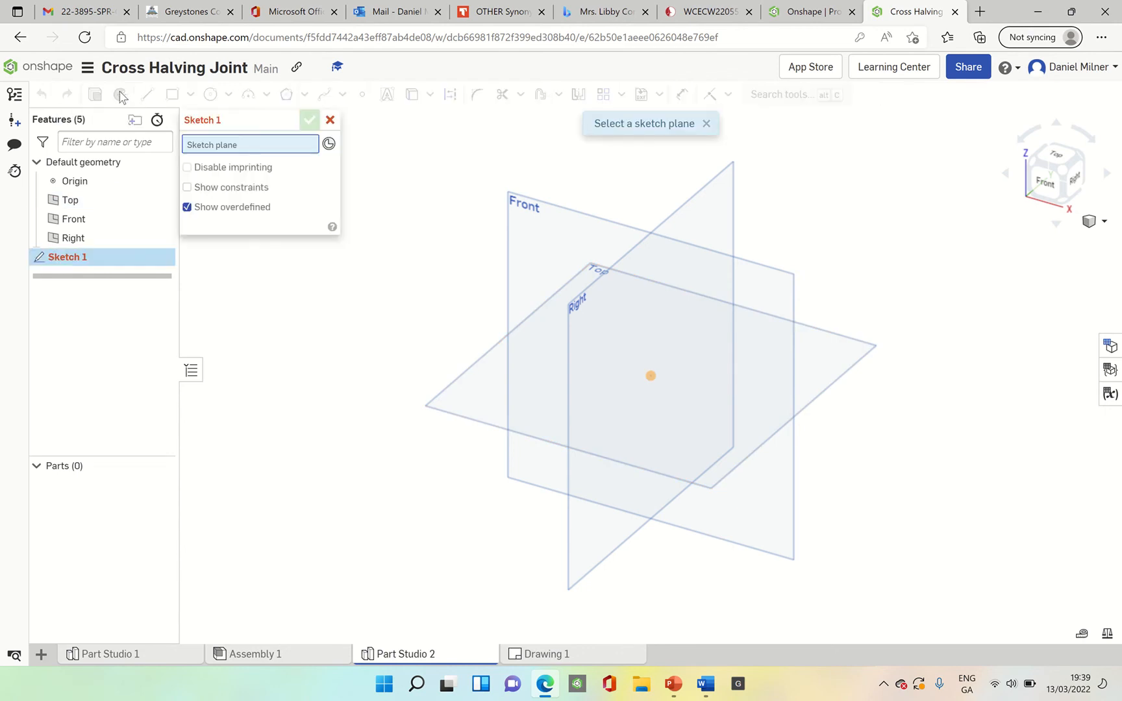
pyautogui.click(544, 247)
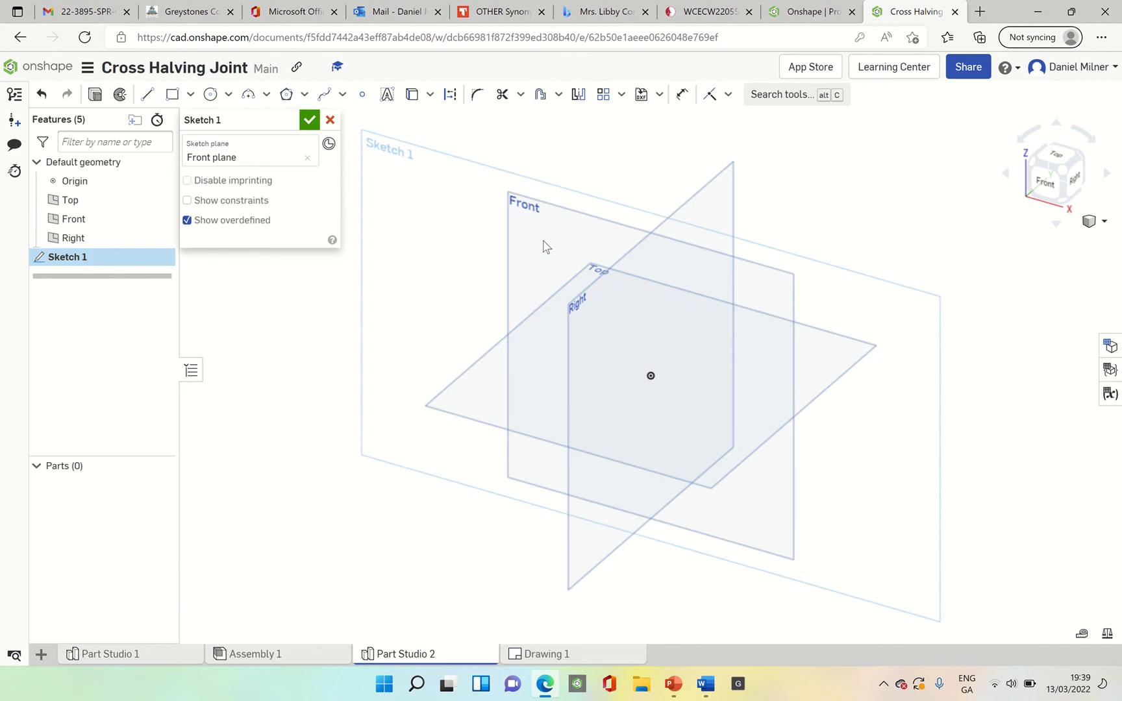
pyautogui.click(1043, 186)
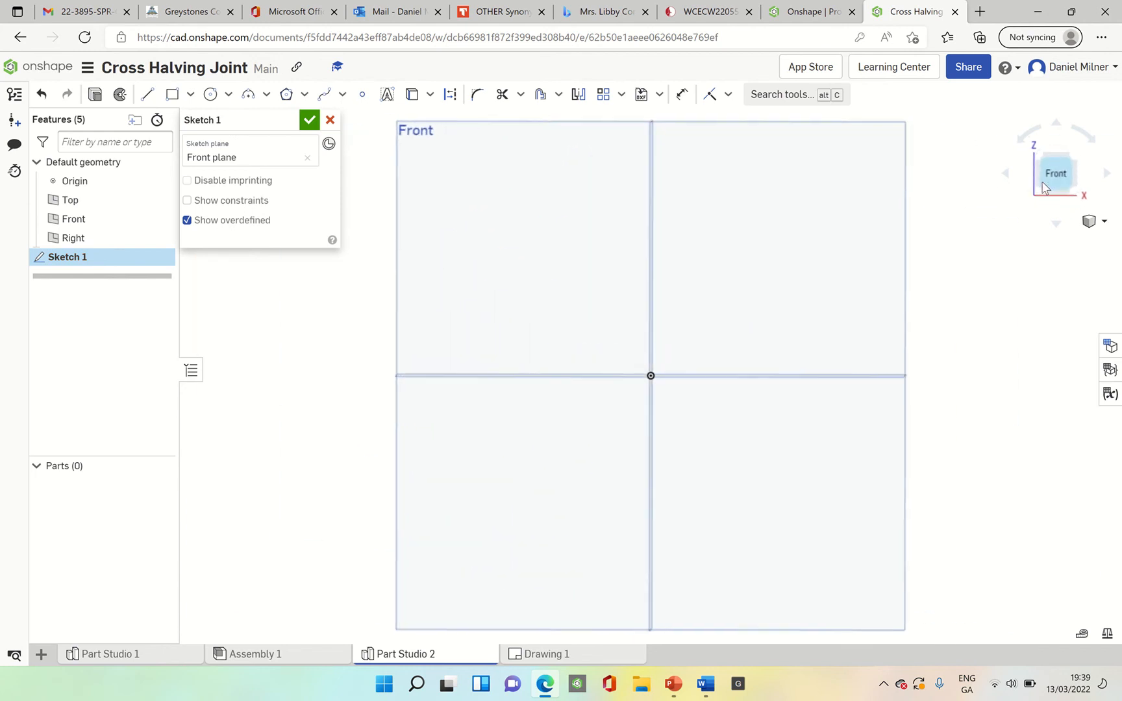
# Sketch a corner rectangle starting at the origin, about 59 mm wide and 11 mm high
pyautogui.click(171, 95)
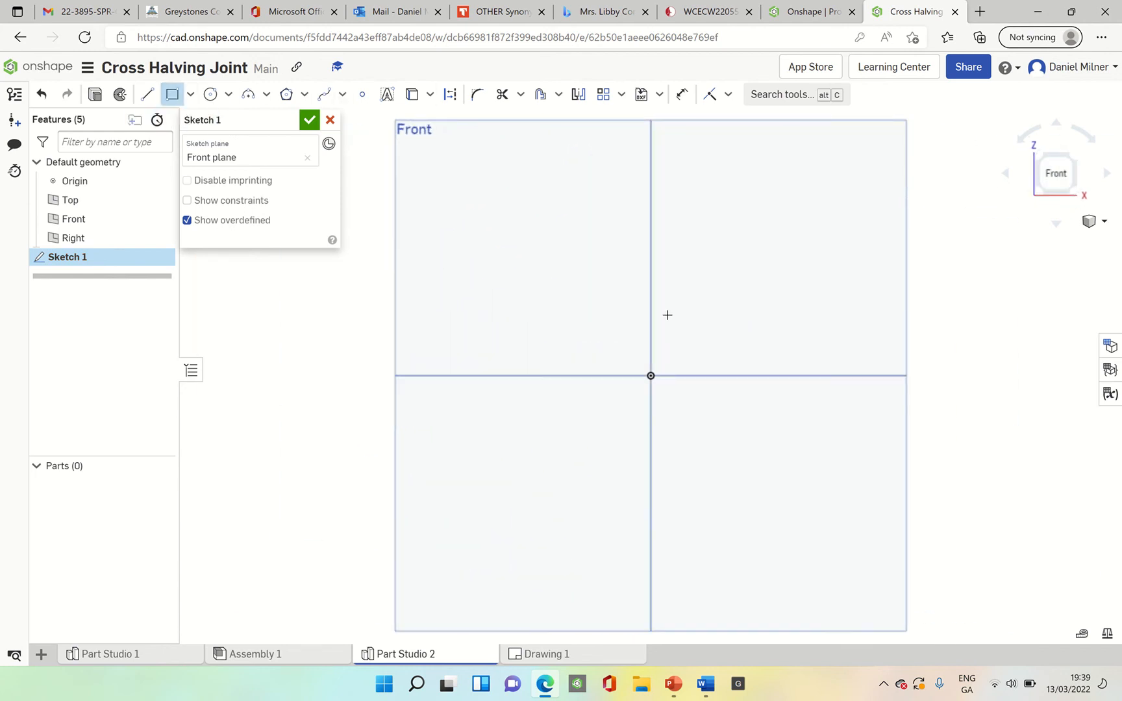
pyautogui.click(651, 376)
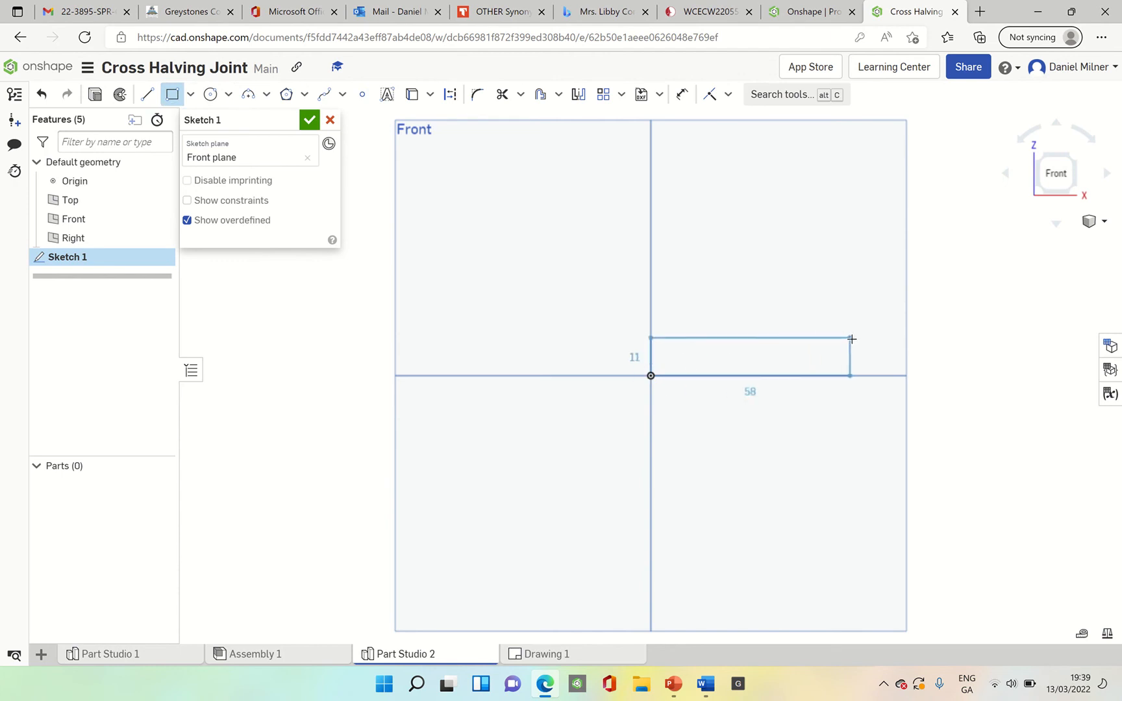
pyautogui.click(852, 338)
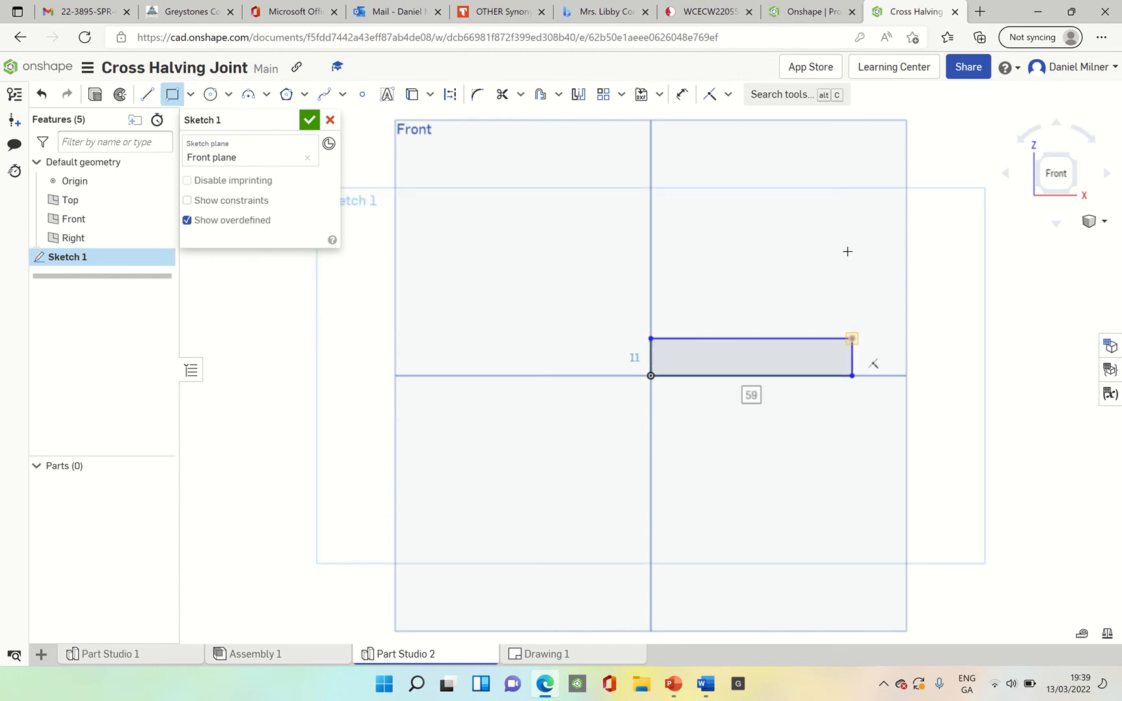
# Dimension the rectangle to 200 mm long and 18 mm high
pyautogui.click(682, 97)
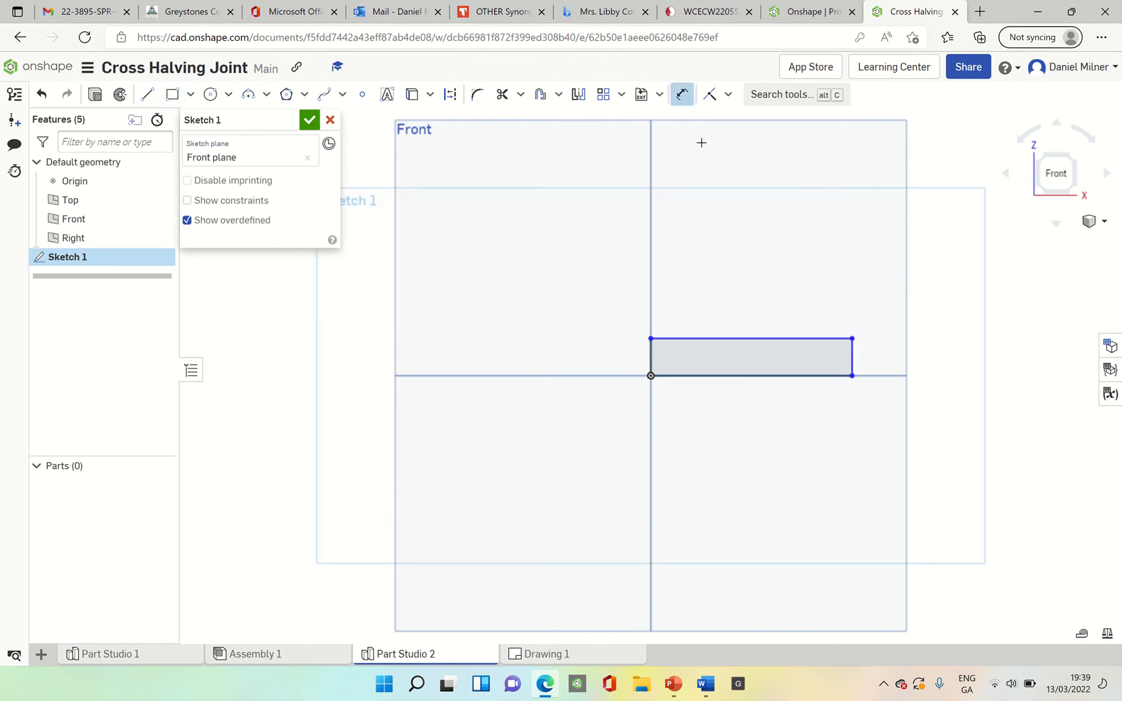
pyautogui.click(725, 339)
pyautogui.click(741, 292)
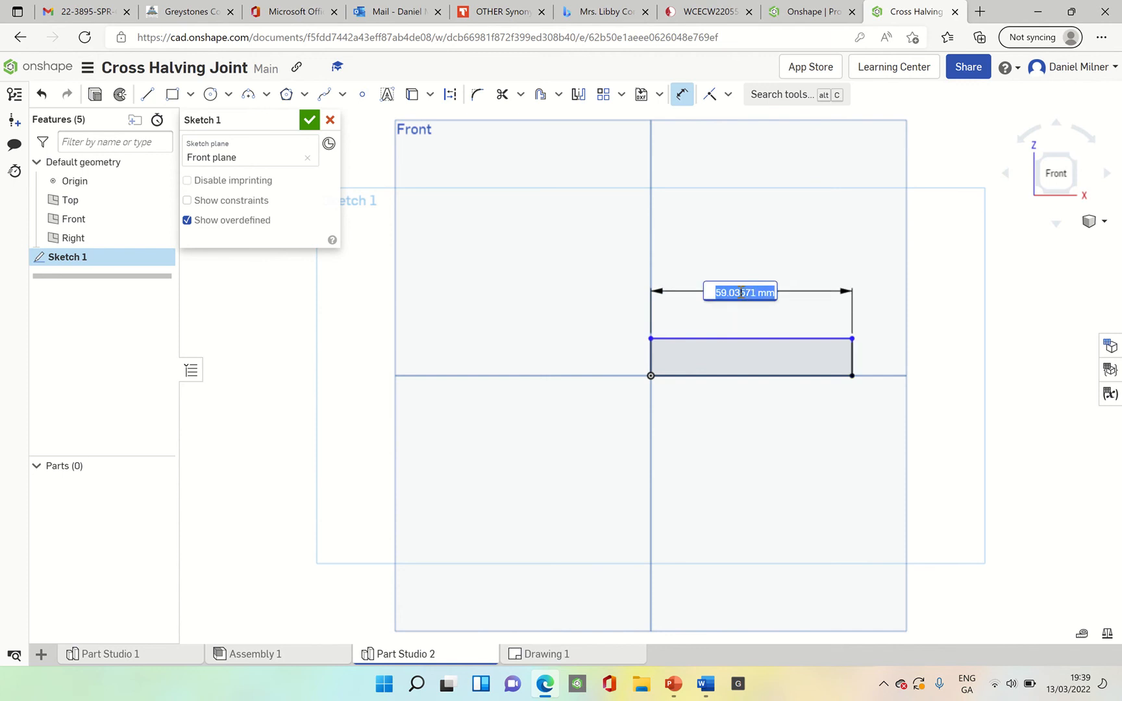
pyautogui.write('200')
pyautogui.press('Return')
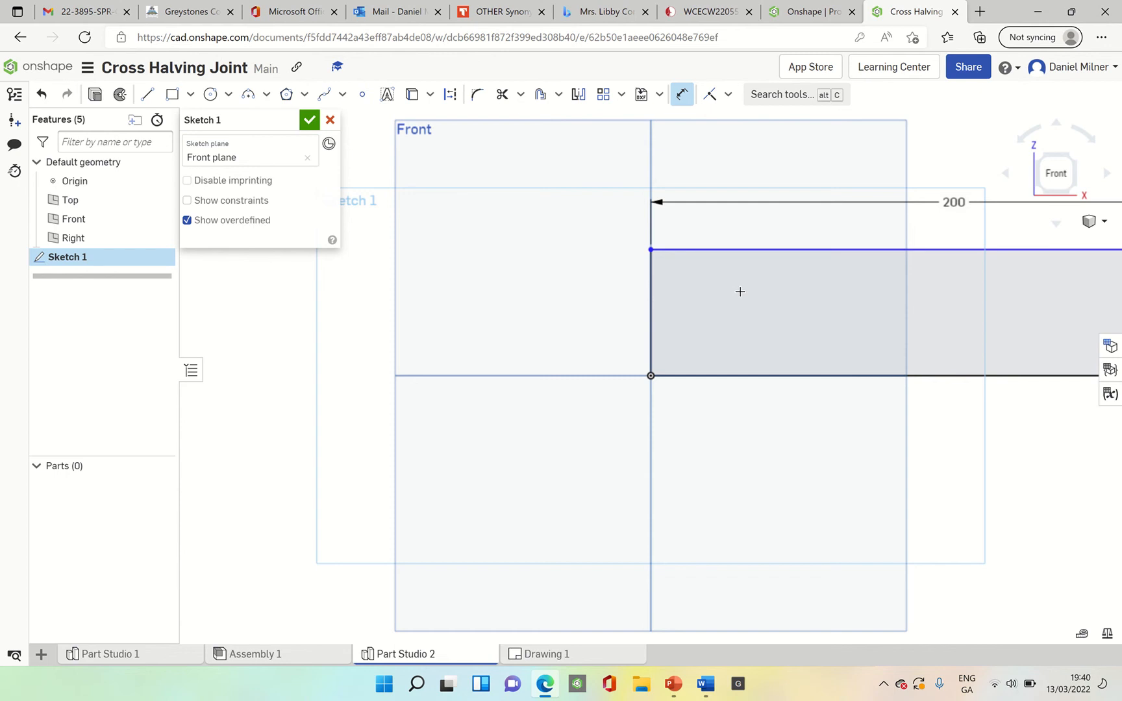
pyautogui.press('f')
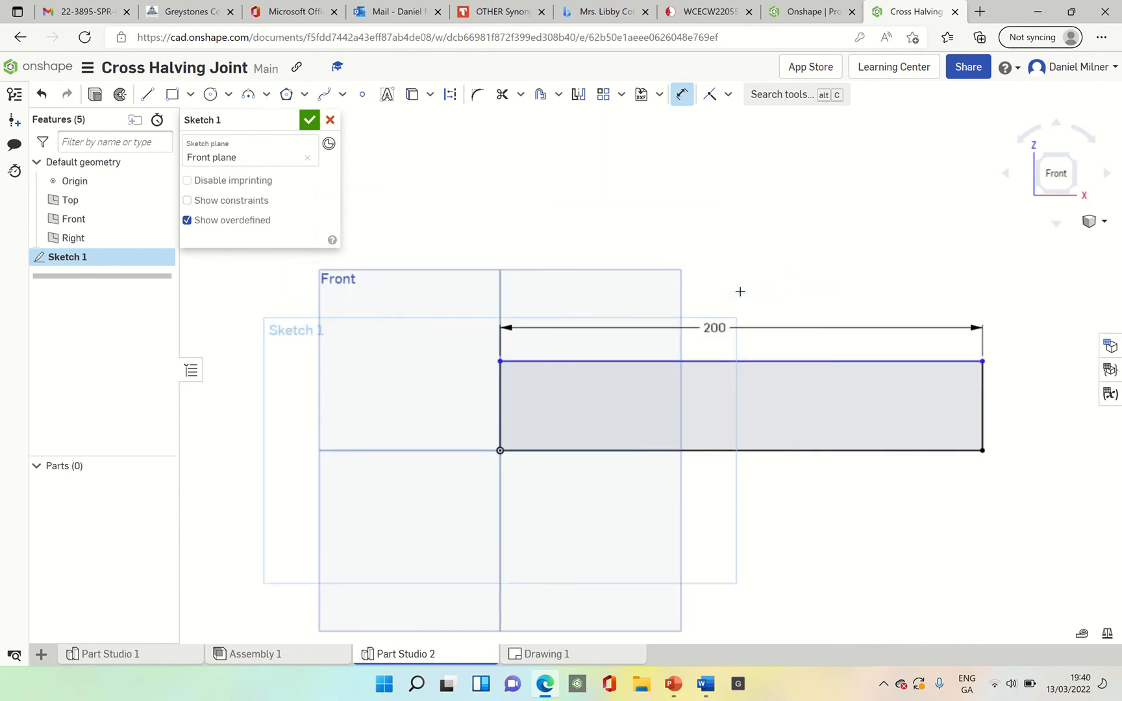
pyautogui.click(500, 419)
pyautogui.click(461, 414)
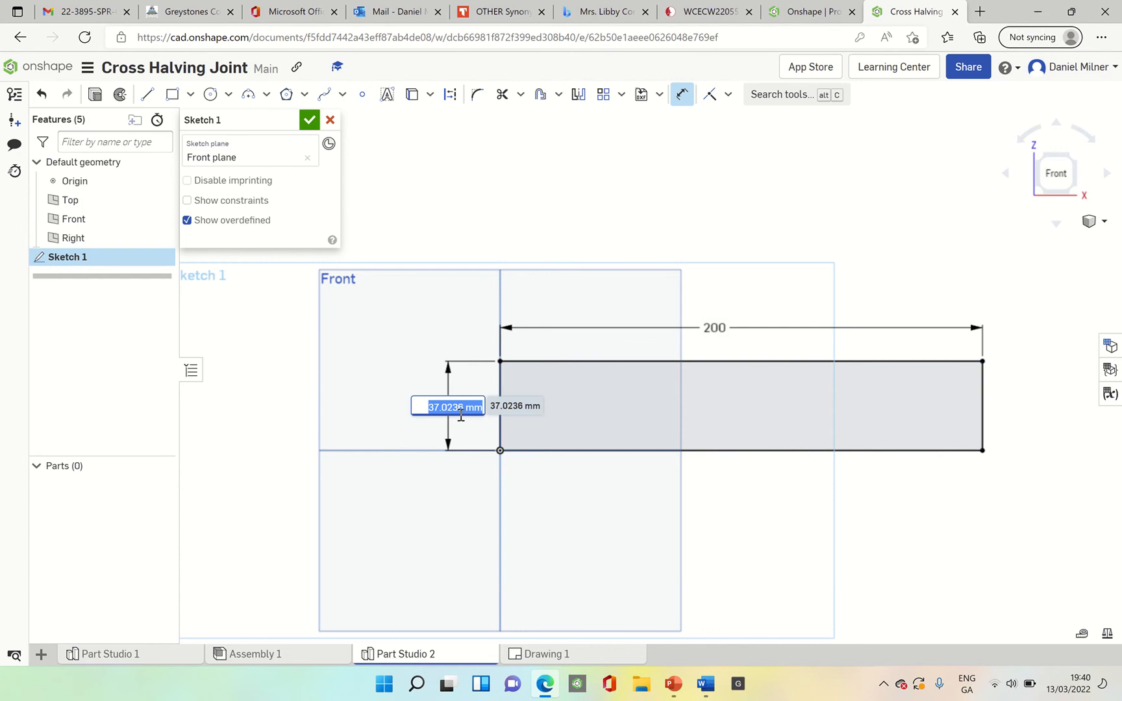
pyautogui.write('18')
pyautogui.press('Return')
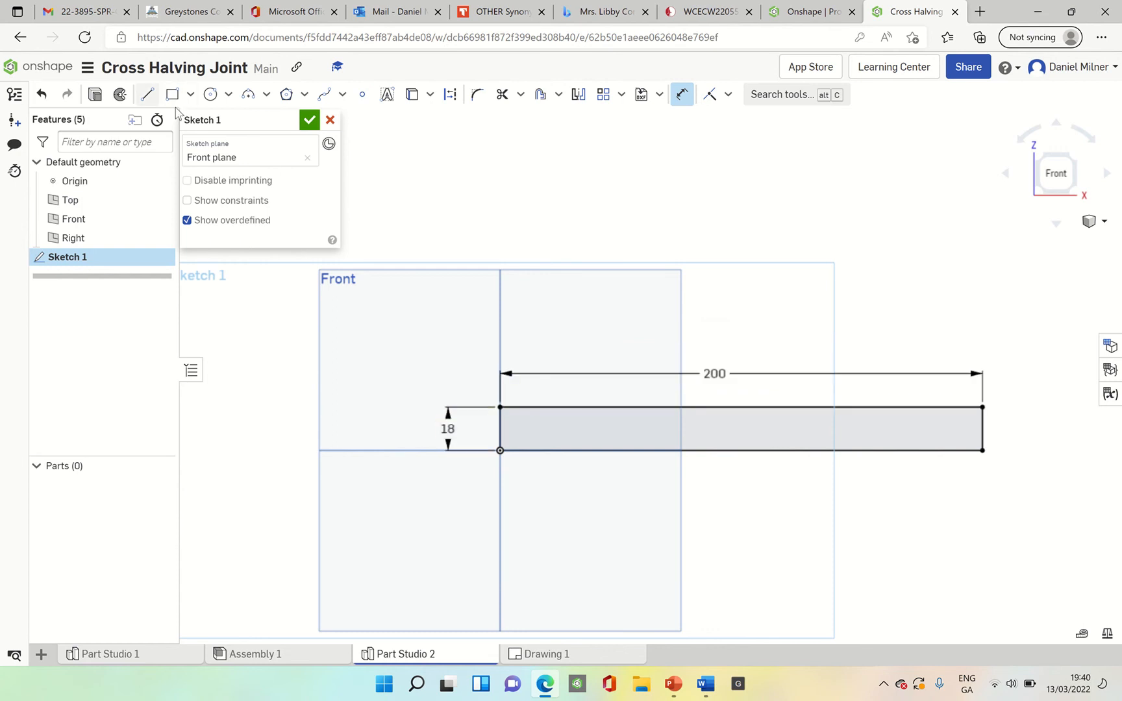
# Extrude the rectangle as a new solid to a depth of 40 mm, flipped to the opposite direction behind the Front plane
pyautogui.click(96, 96)
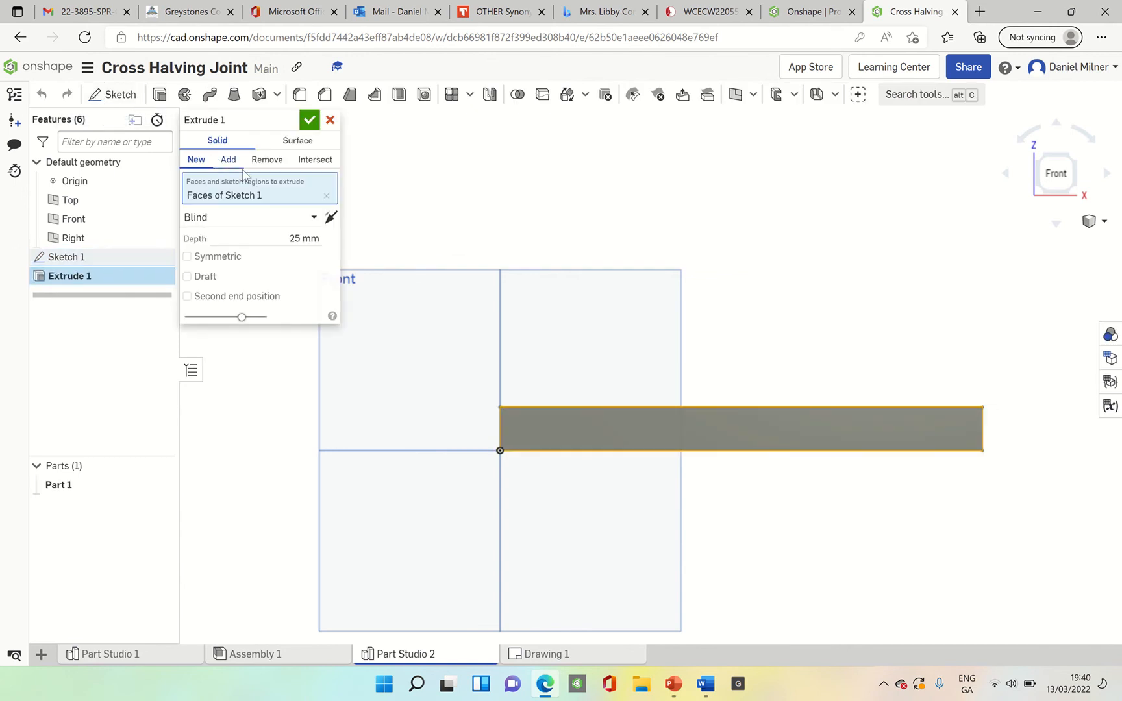
pyautogui.hotkey('shift', '7')
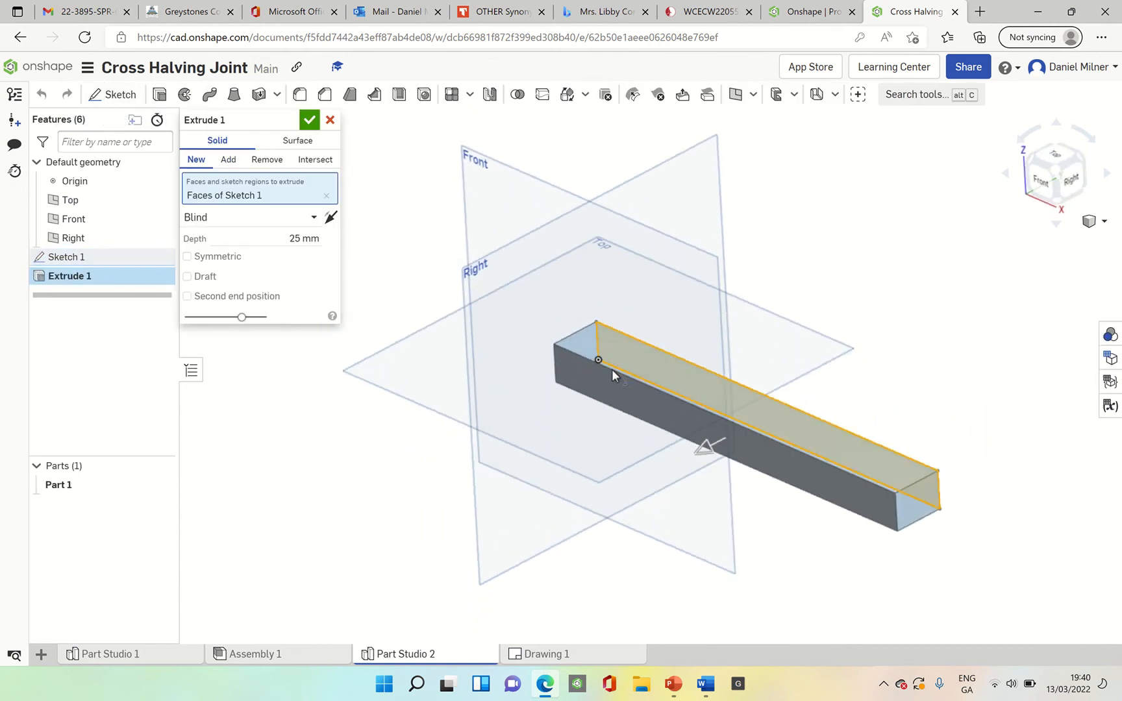
pyautogui.click(331, 217)
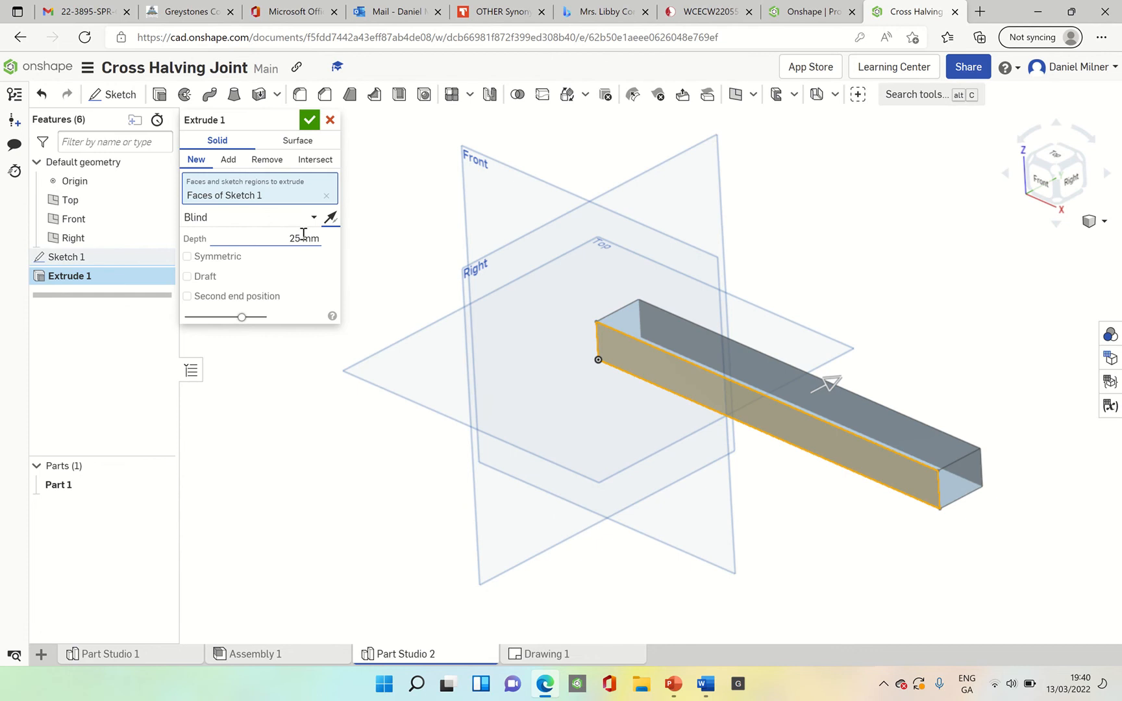
pyautogui.click(303, 235)
pyautogui.write('40')
pyautogui.click(308, 120)
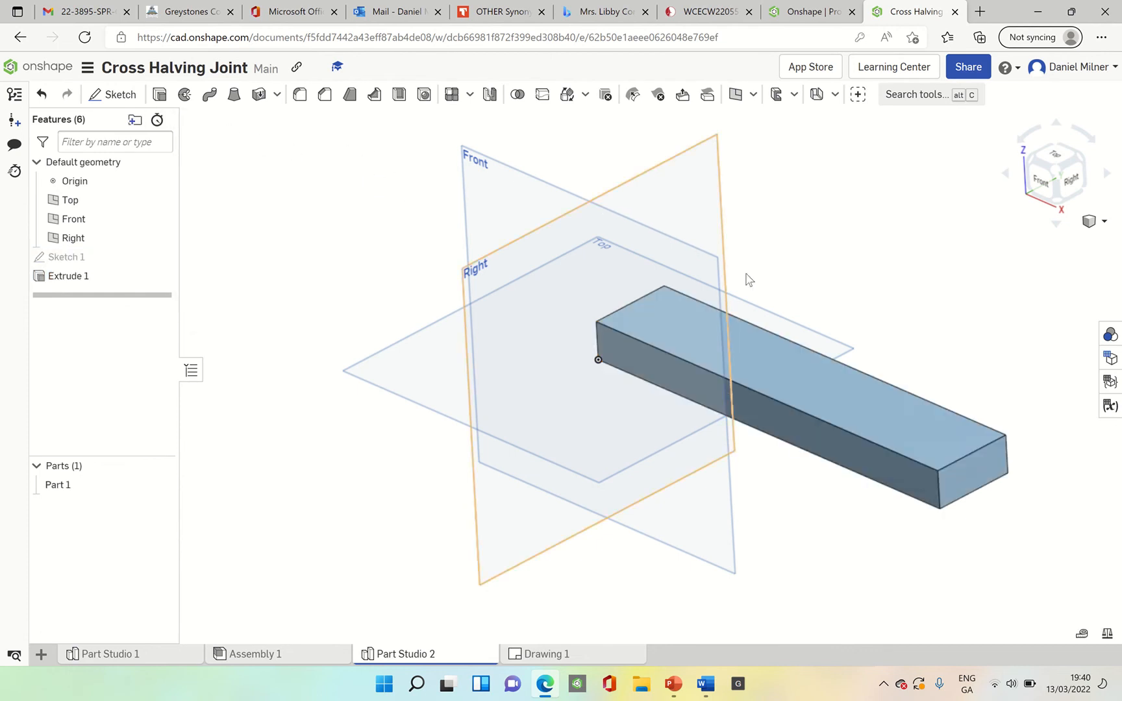
# Change the bar's appearance to the light tan wood colour from the palette
pyautogui.rightClick(773, 382)
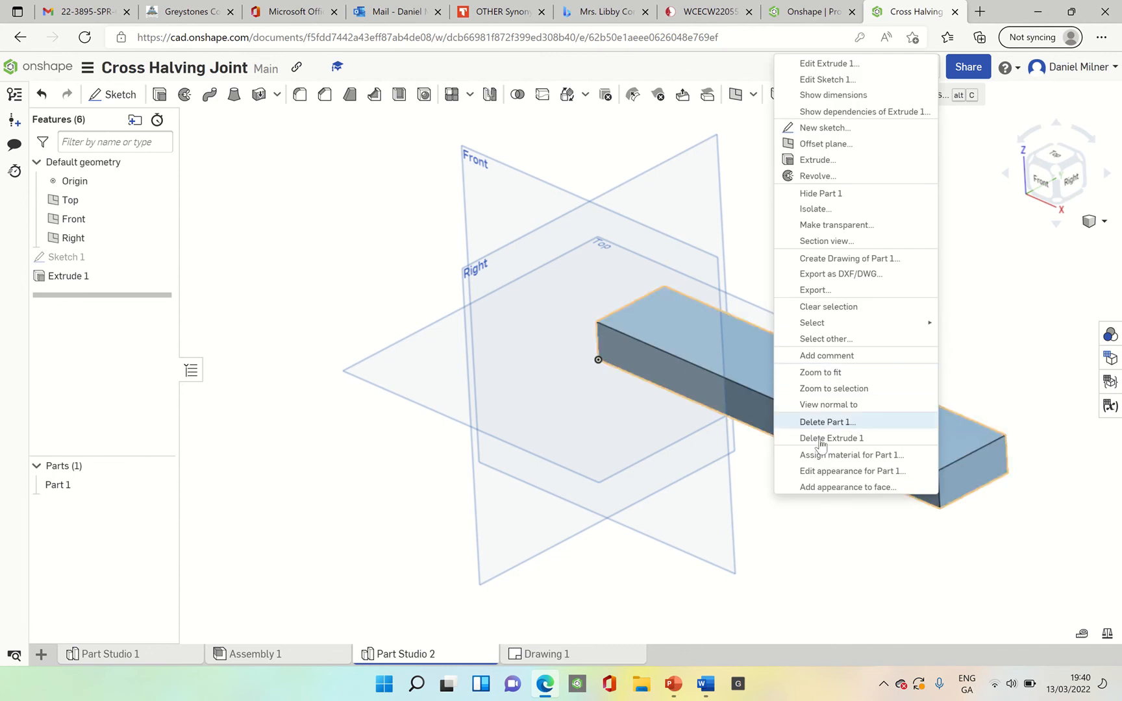
pyautogui.click(827, 469)
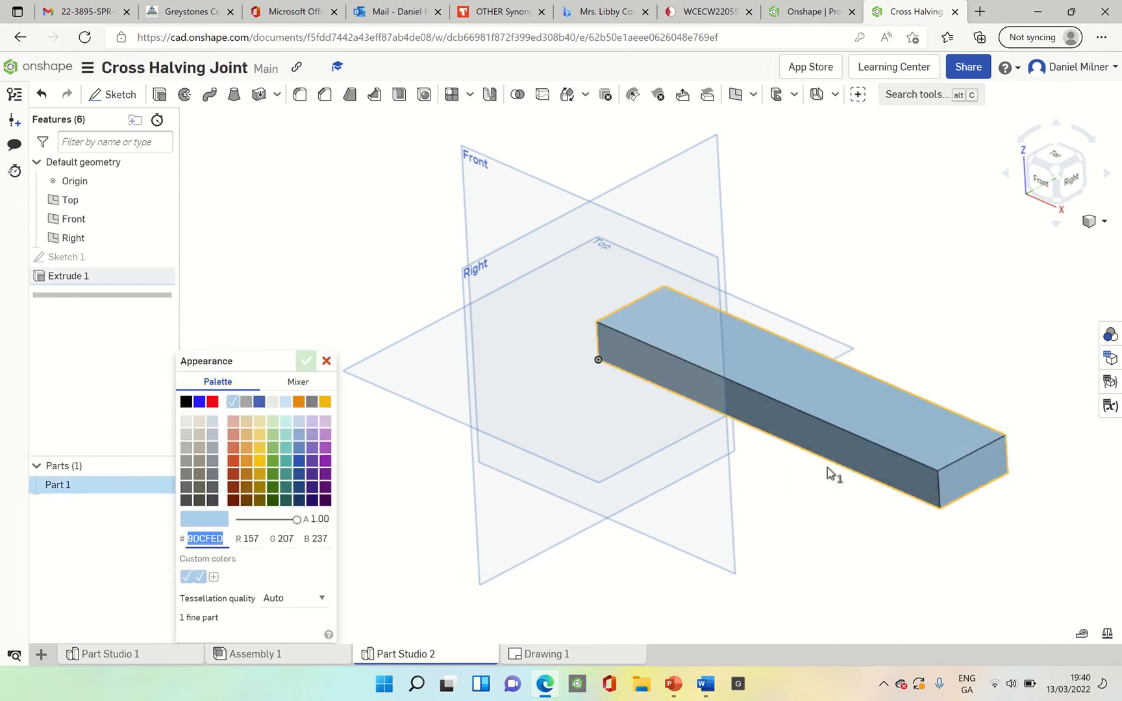
pyautogui.click(246, 422)
pyautogui.click(305, 361)
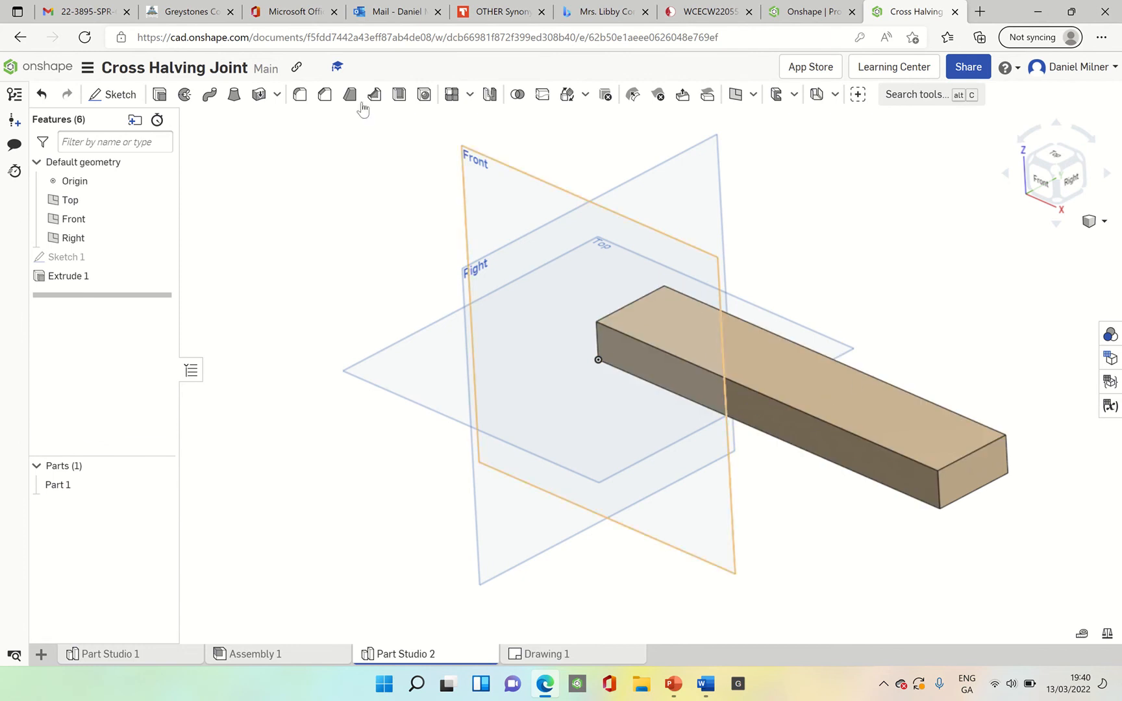
# Start a sketch on the bar's top face and draw a rectangle about 66 mm long across its full width
pyautogui.click(115, 95)
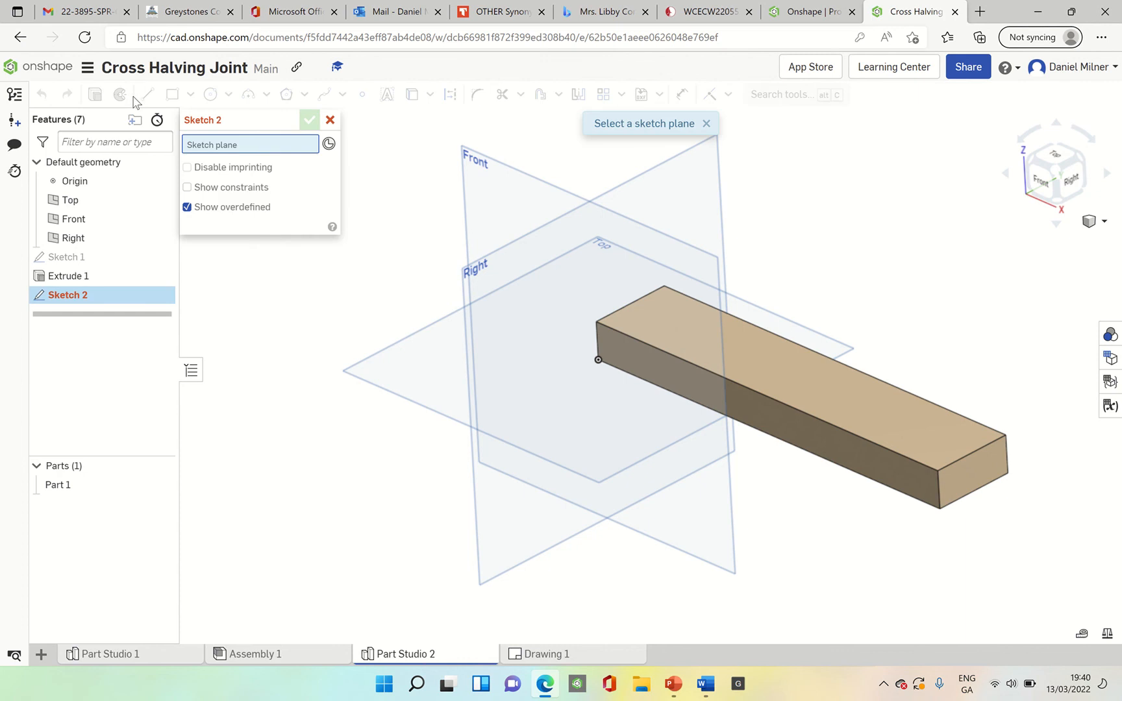
pyautogui.click(775, 359)
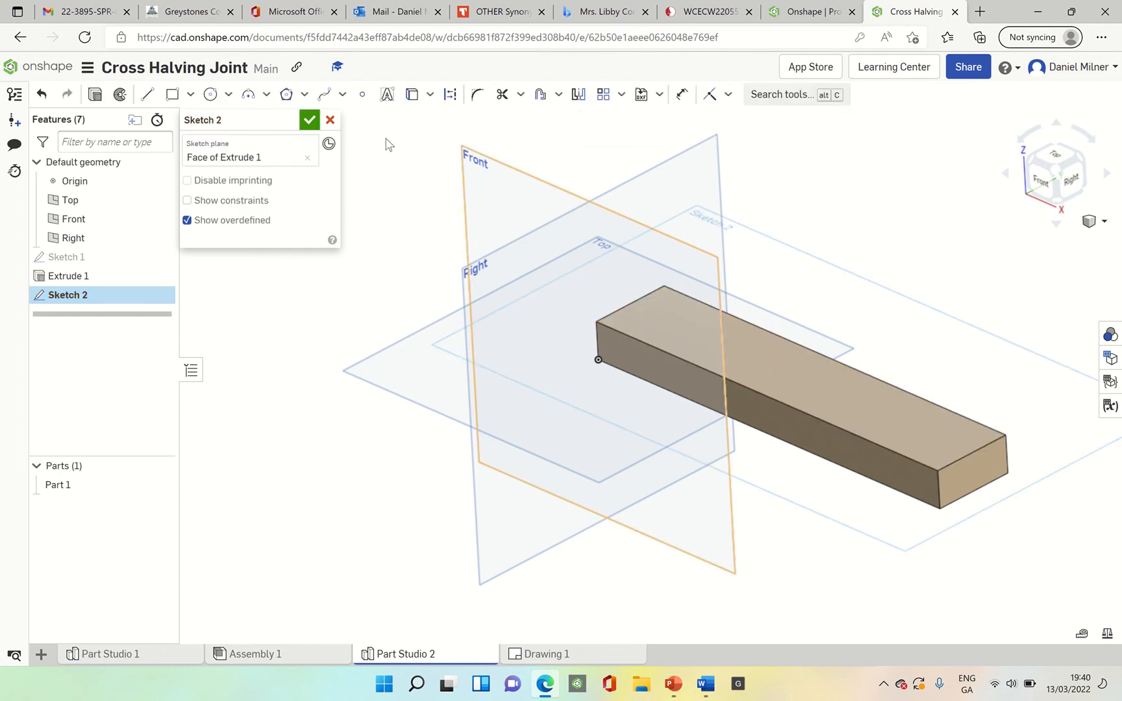
pyautogui.click(172, 94)
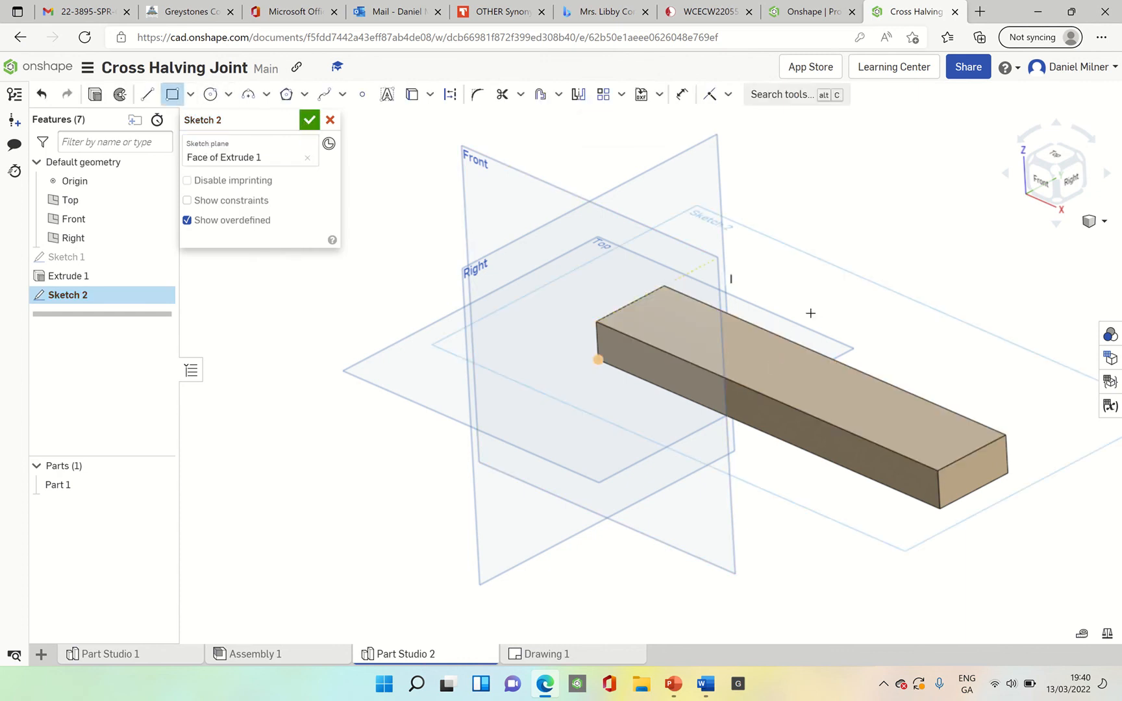
pyautogui.click(794, 343)
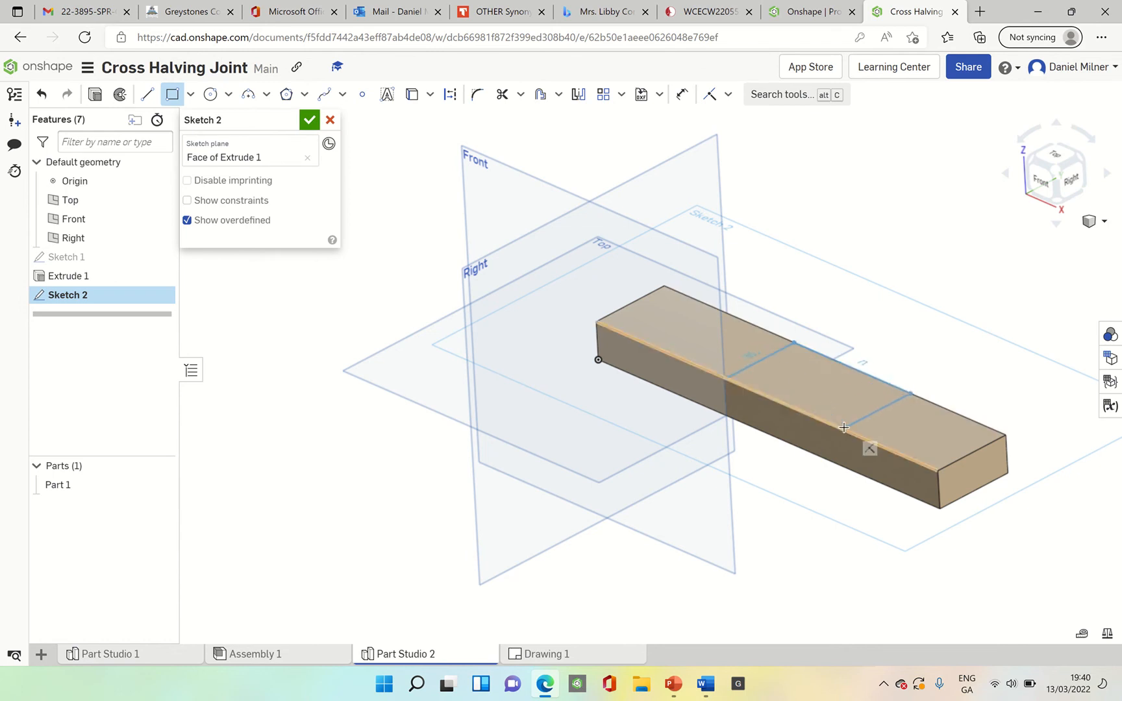
pyautogui.click(840, 427)
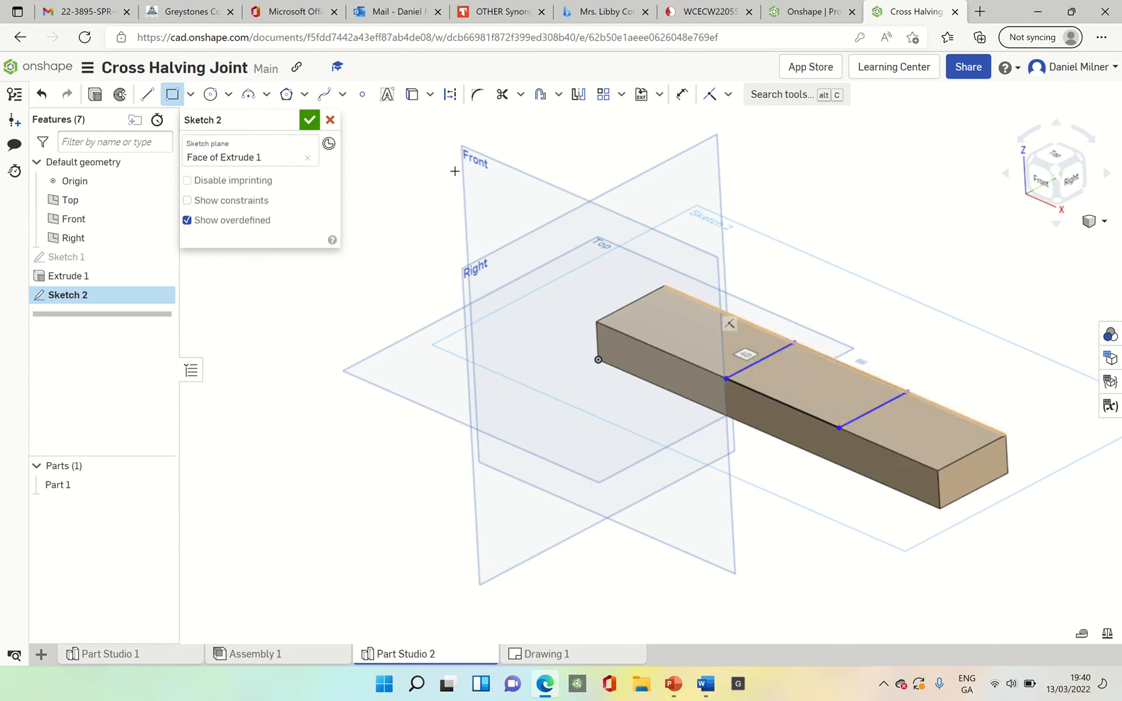
# Dimension the top-face rectangle's length along the bar to 40 mm
pyautogui.click(674, 97)
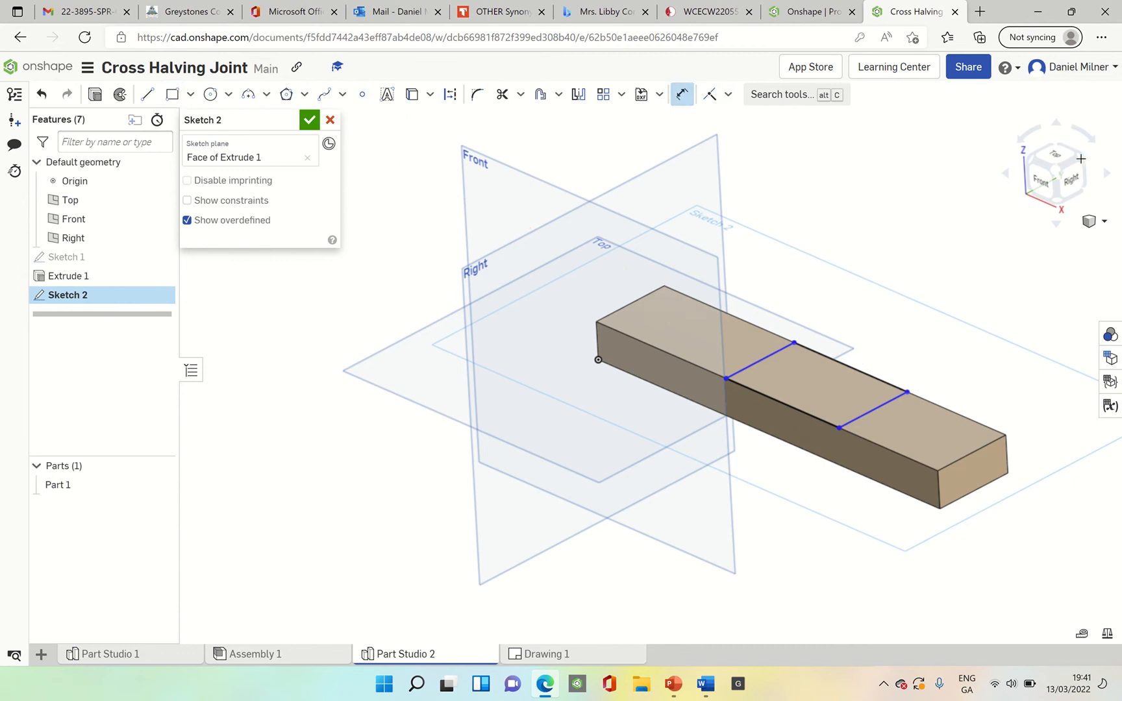
pyautogui.click(1055, 157)
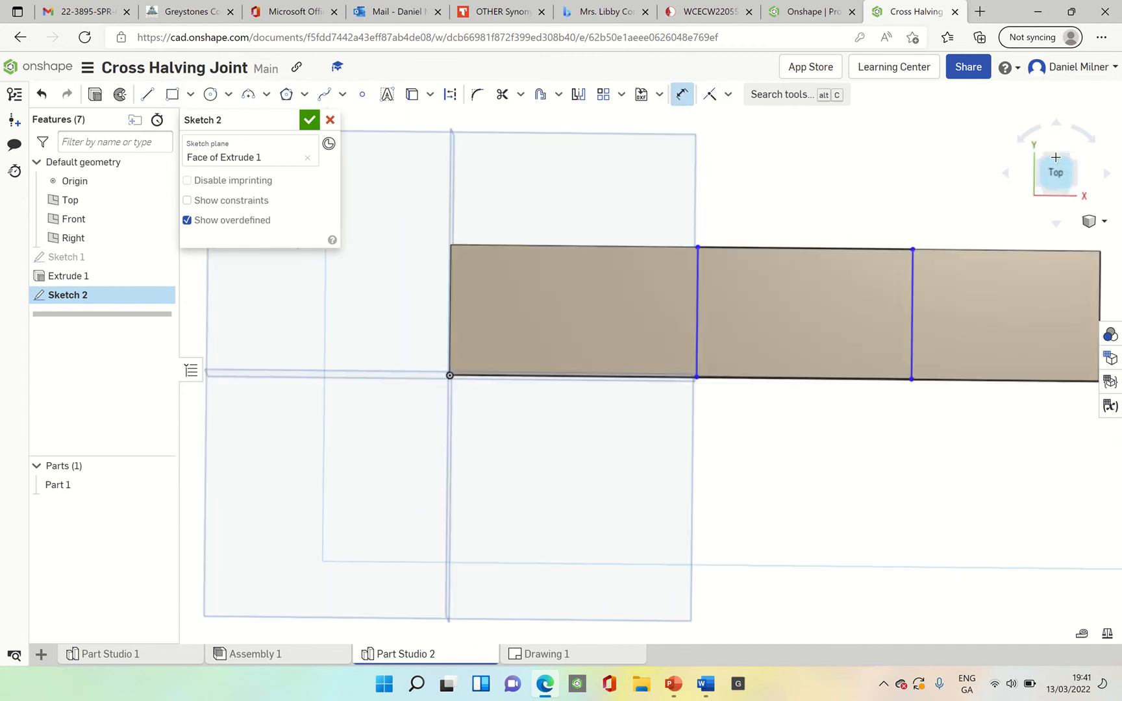
pyautogui.click(721, 244)
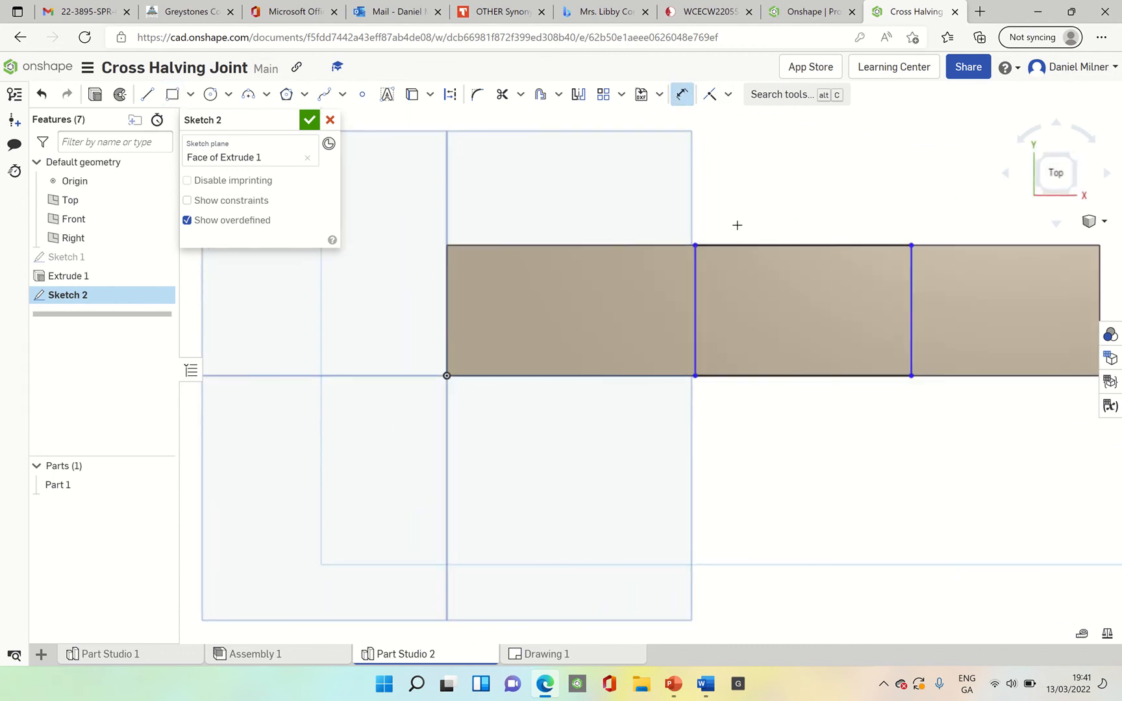
pyautogui.click(744, 213)
pyautogui.write('40')
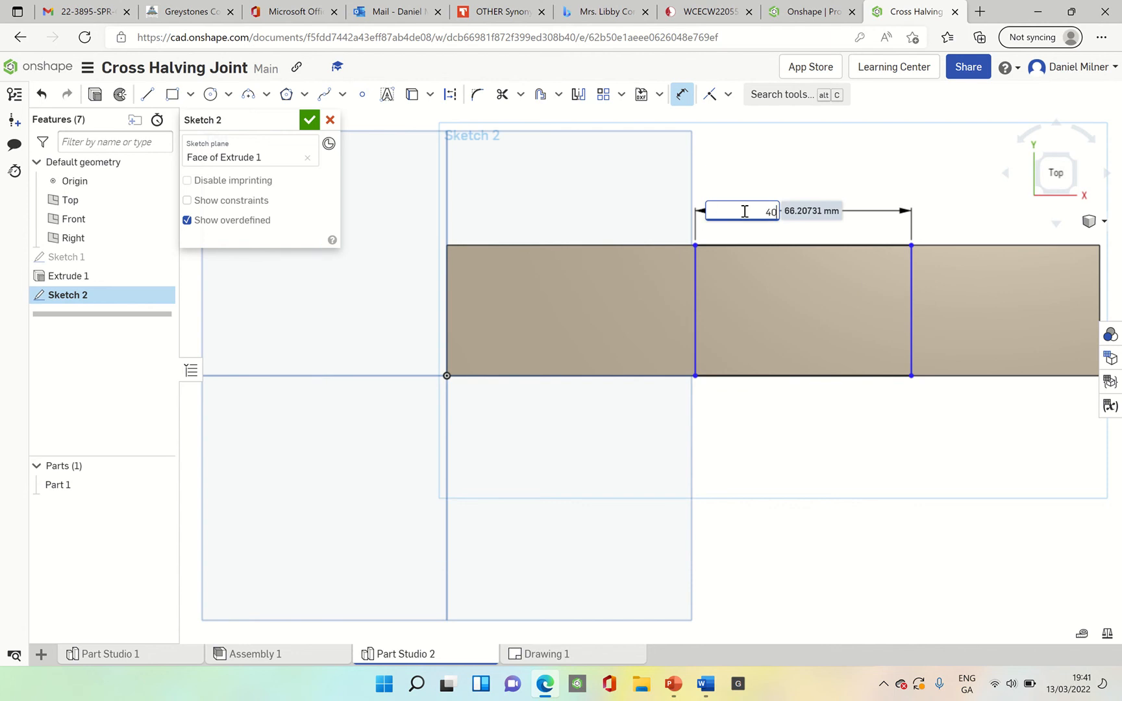
pyautogui.press('Return')
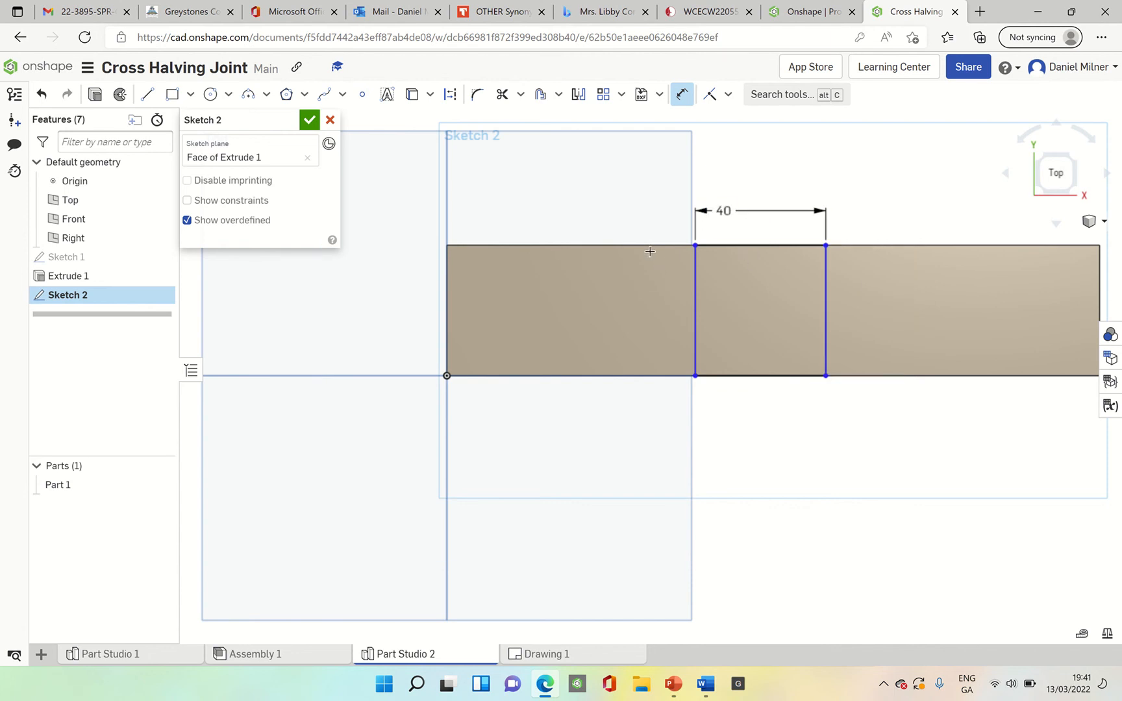
# Dimension the distance from the bar's end at the origin to the rectangle's nearer side as 80 mm
pyautogui.click(694, 286)
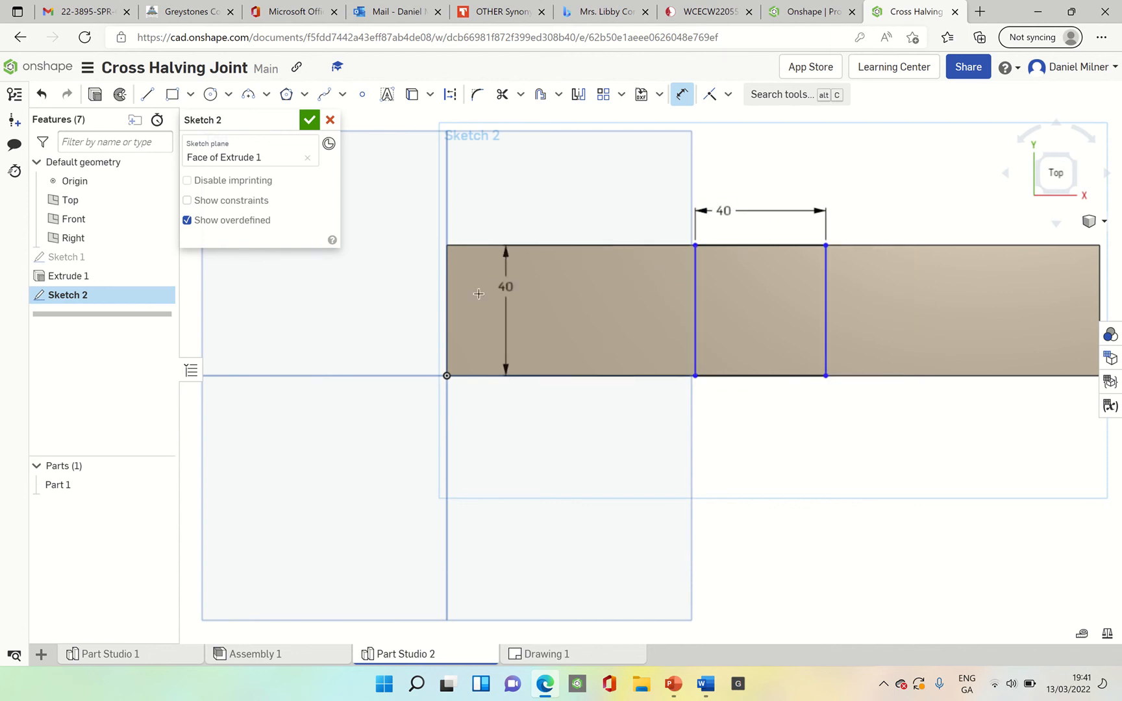
pyautogui.click(447, 298)
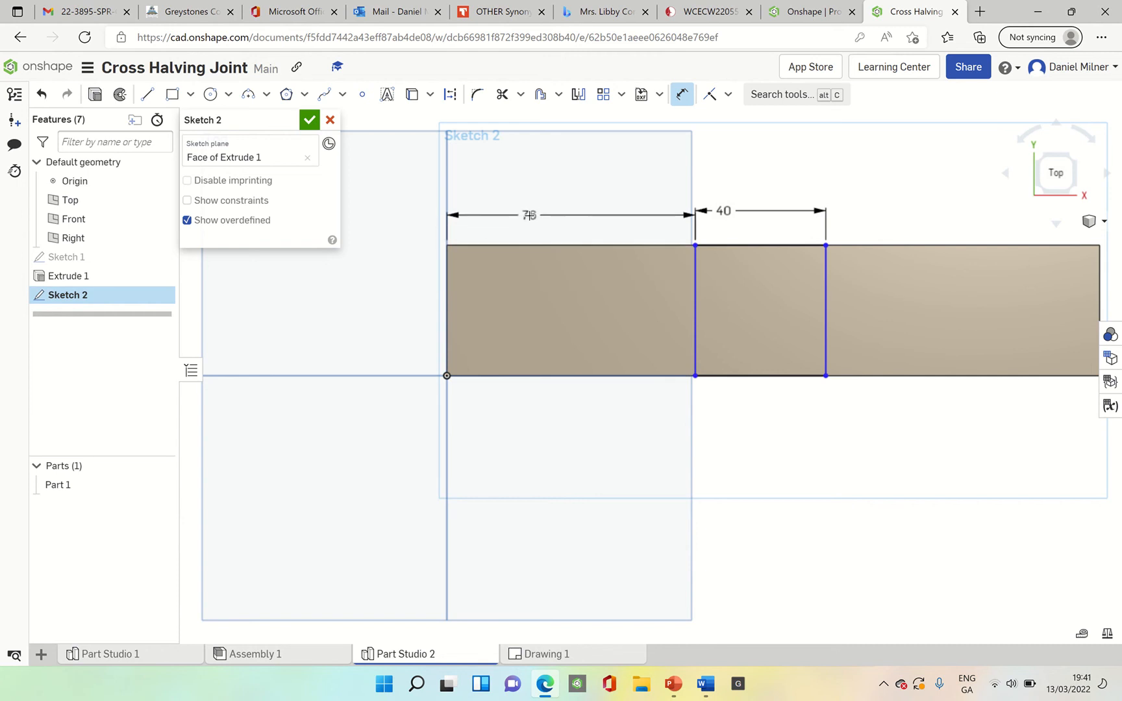
pyautogui.click(531, 215)
pyautogui.write('80')
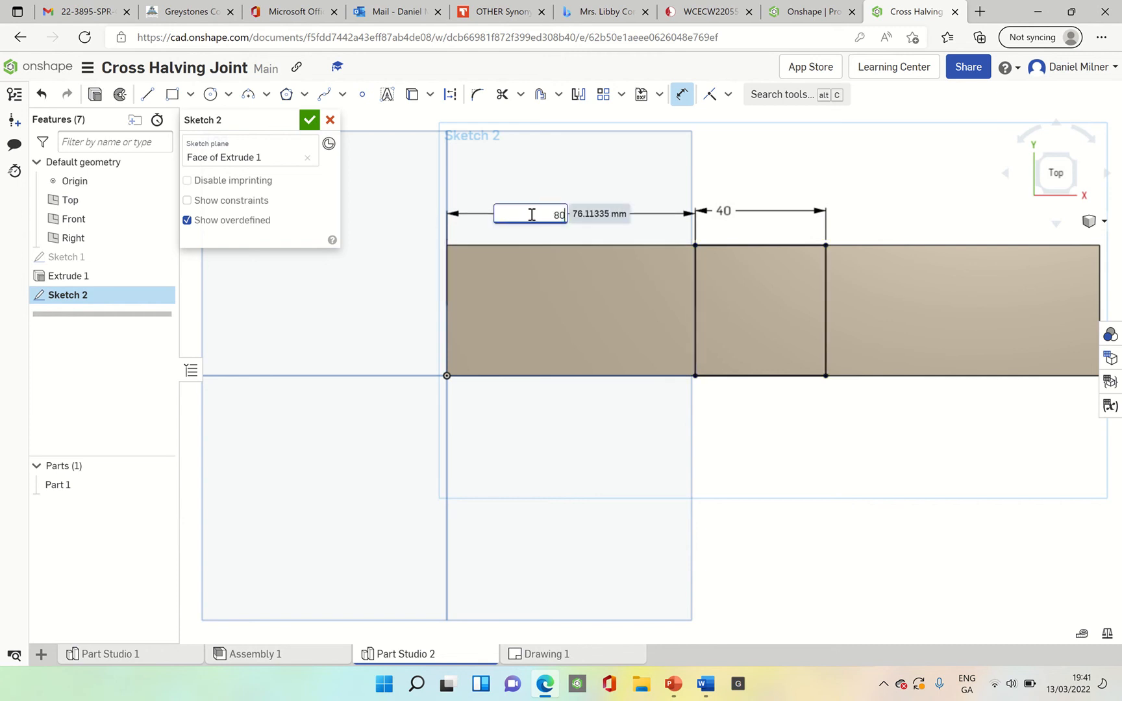
pyautogui.press('Return')
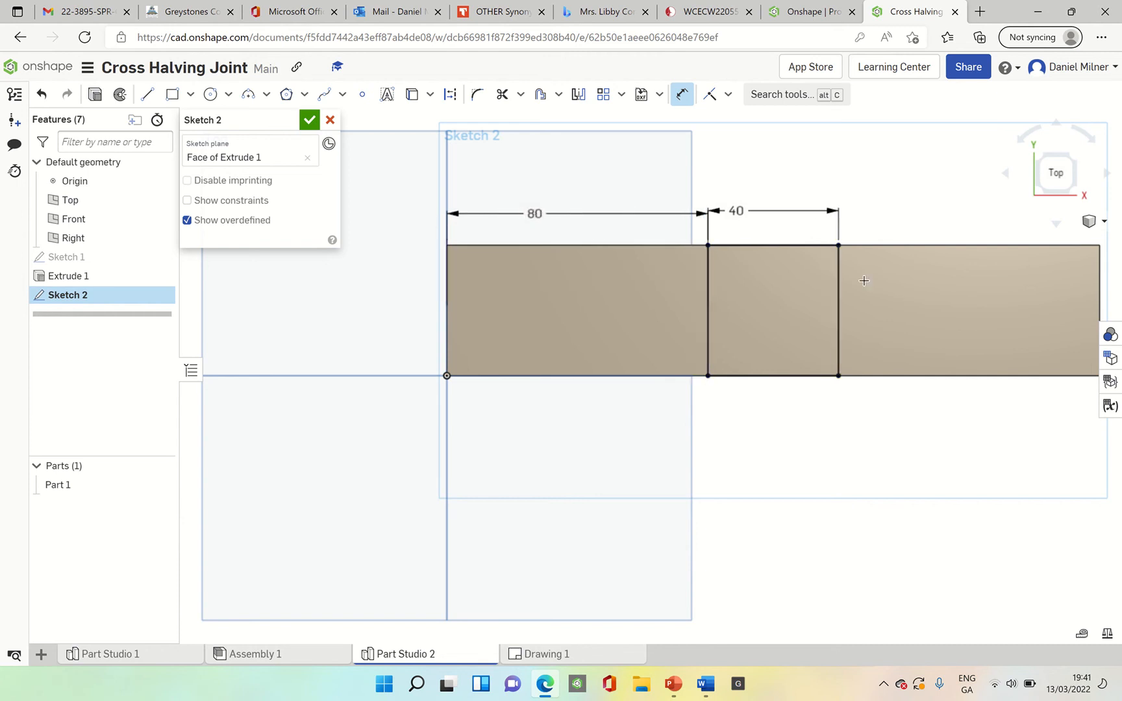
# Add a reference dimension from the rectangle's far side to the bar's far end
pyautogui.click(839, 290)
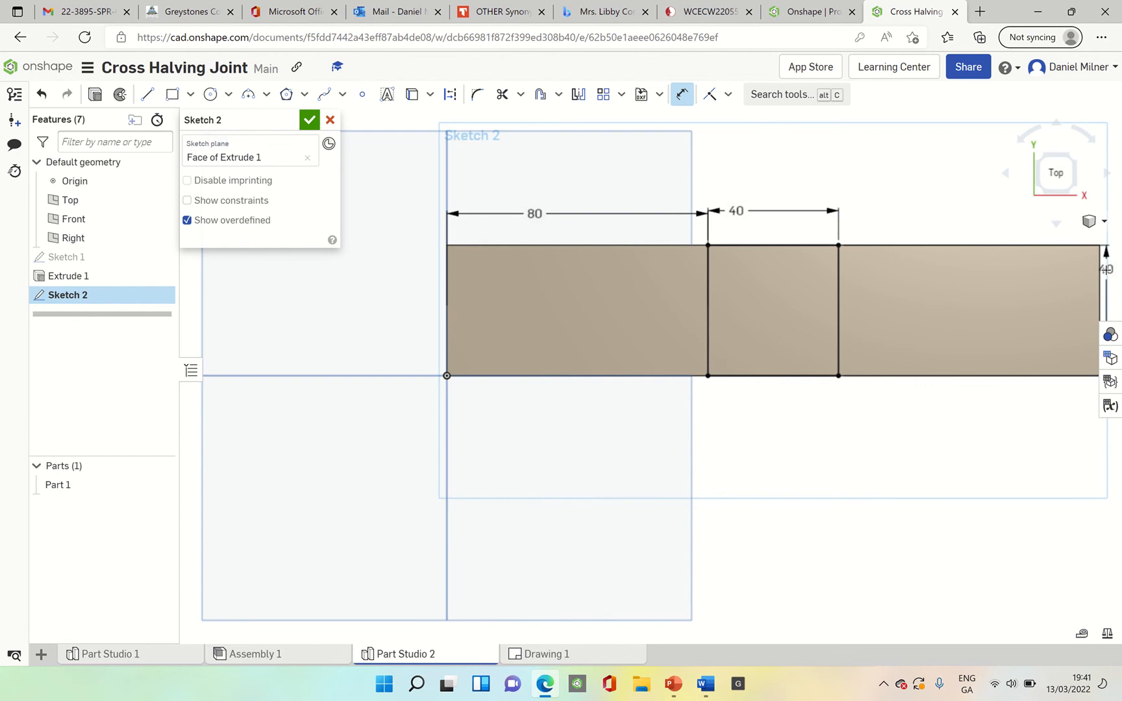
pyautogui.click(1099, 267)
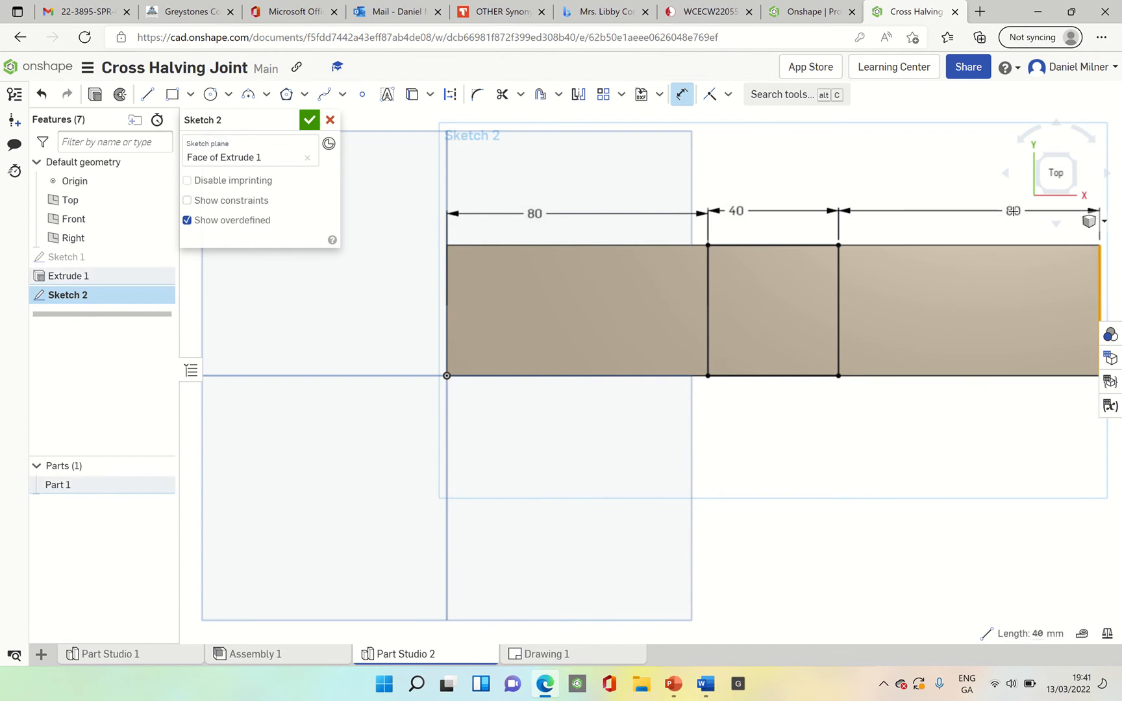
pyautogui.click(1015, 211)
pyautogui.press('Return')
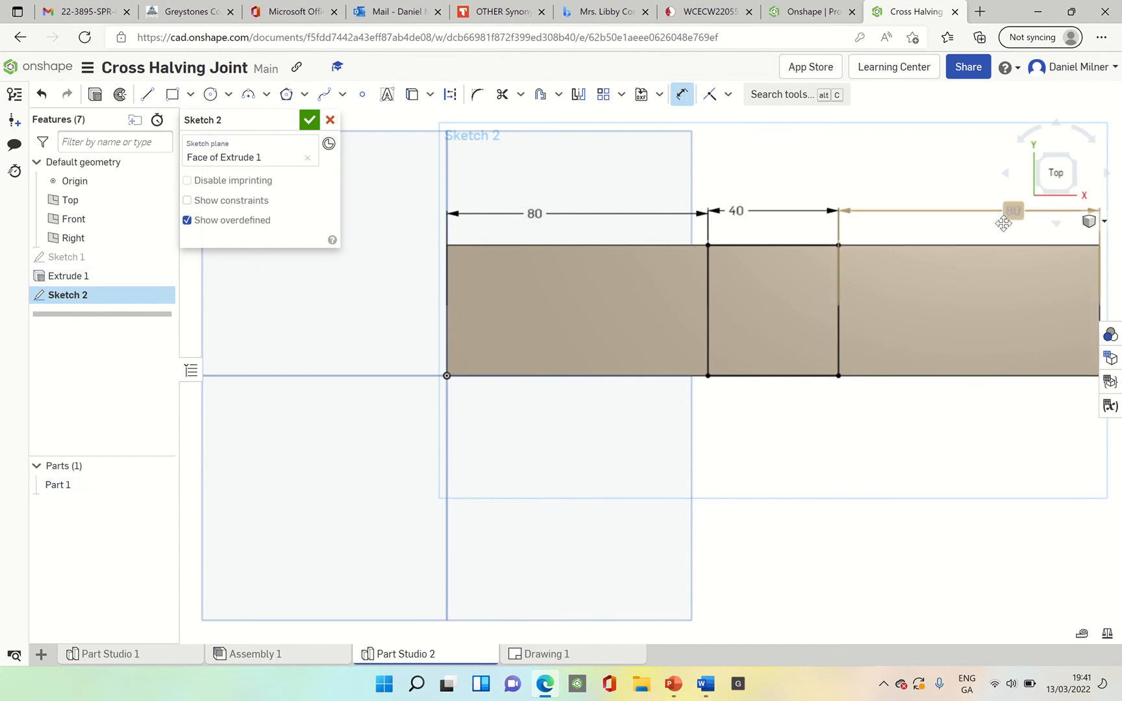
pyautogui.scroll(-2, 906, 248)
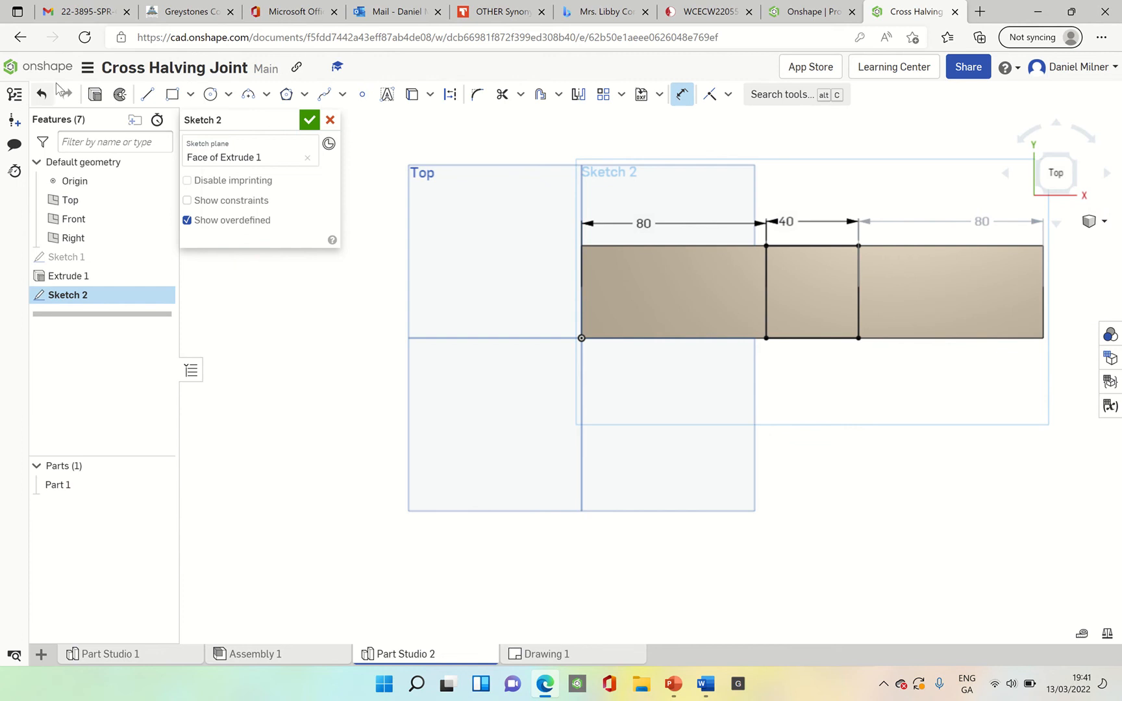
# Cut the 40 mm rectangle out of the bar with a 9 mm blind Remove extrude
pyautogui.click(93, 95)
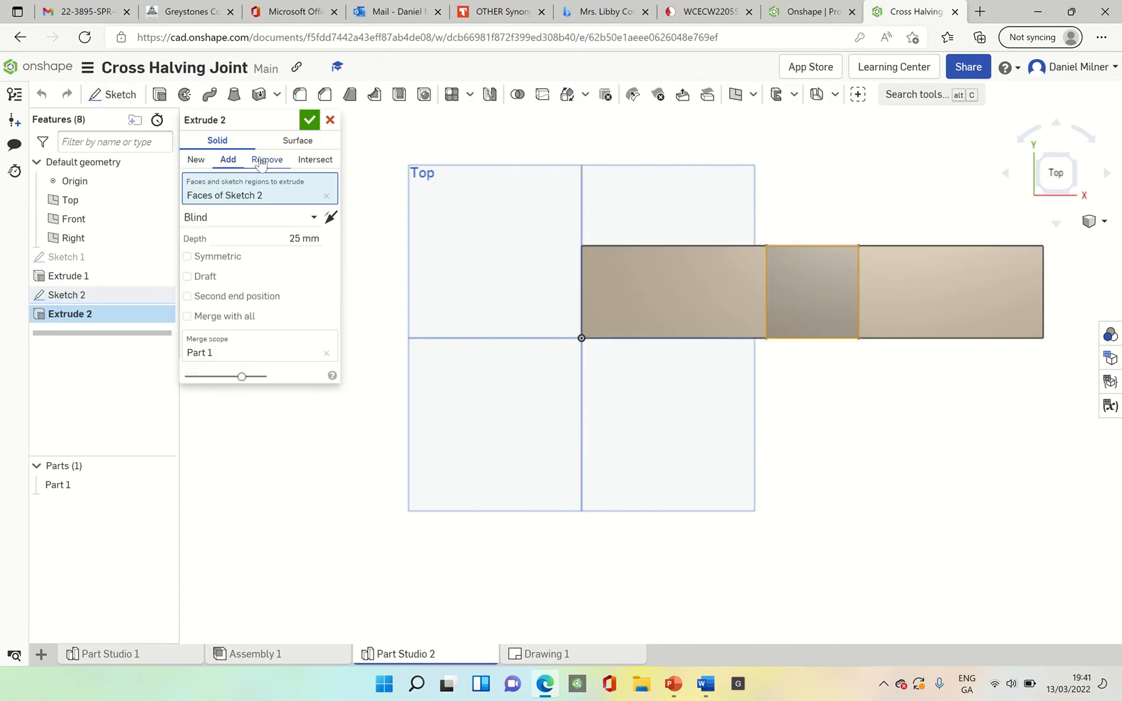
pyautogui.click(267, 159)
pyautogui.moveTo(666, 252); pyautogui.dragTo(439, 217, button='right')
pyautogui.click(302, 238)
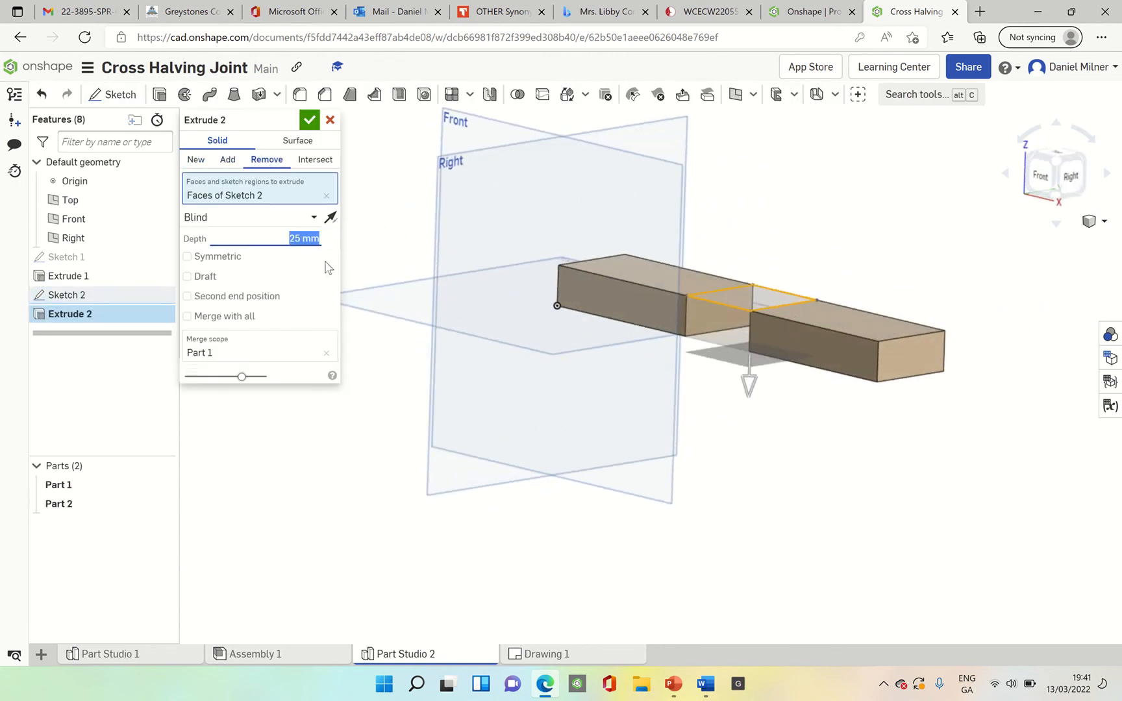
pyautogui.write('9')
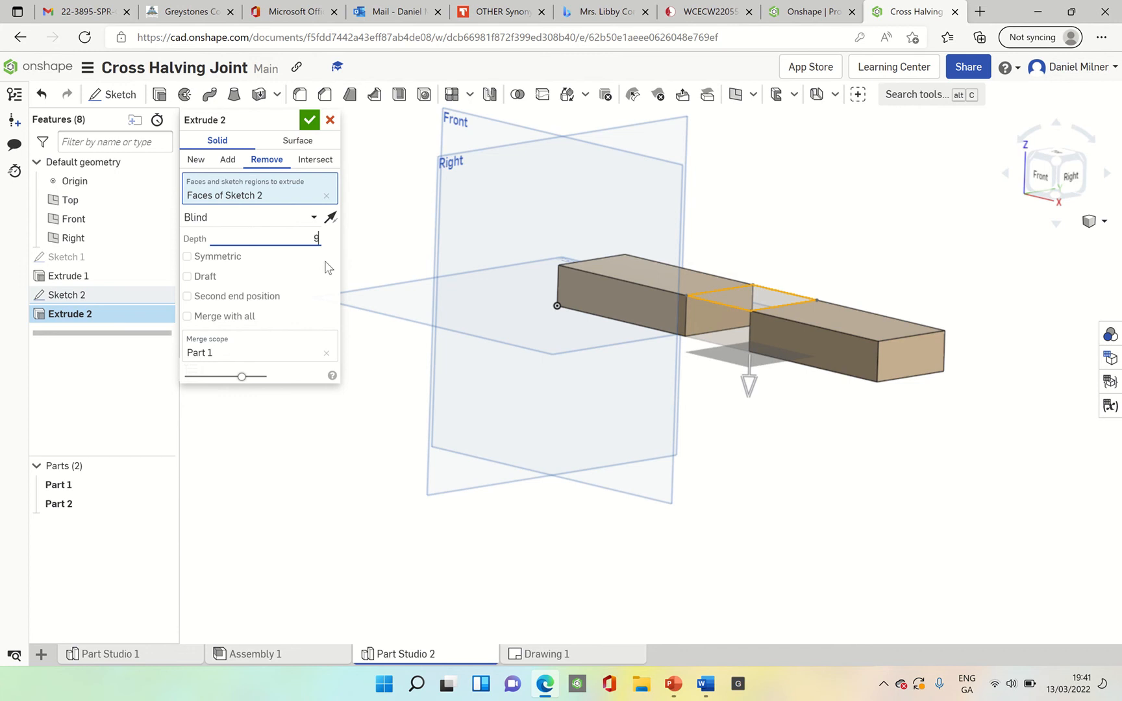
pyautogui.click(306, 120)
pyautogui.hotkey('shift', '7')
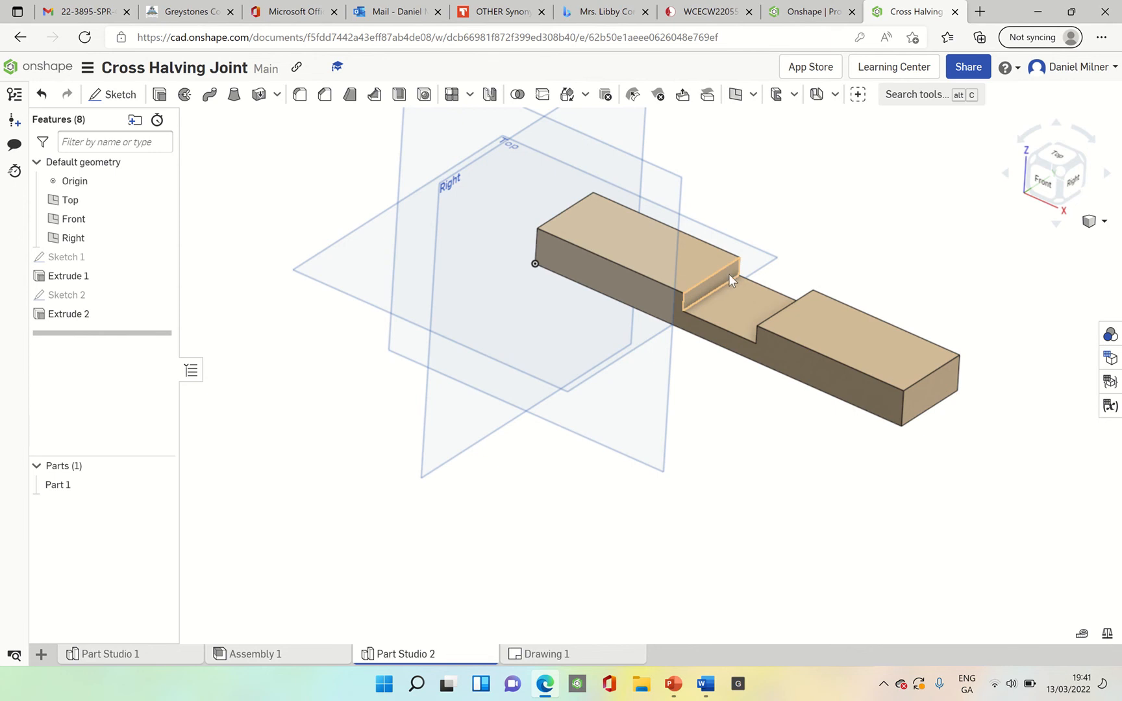
# Create a new assembly and insert the first halved bar from Part Studio 2 near the origin
pyautogui.click(41, 653)
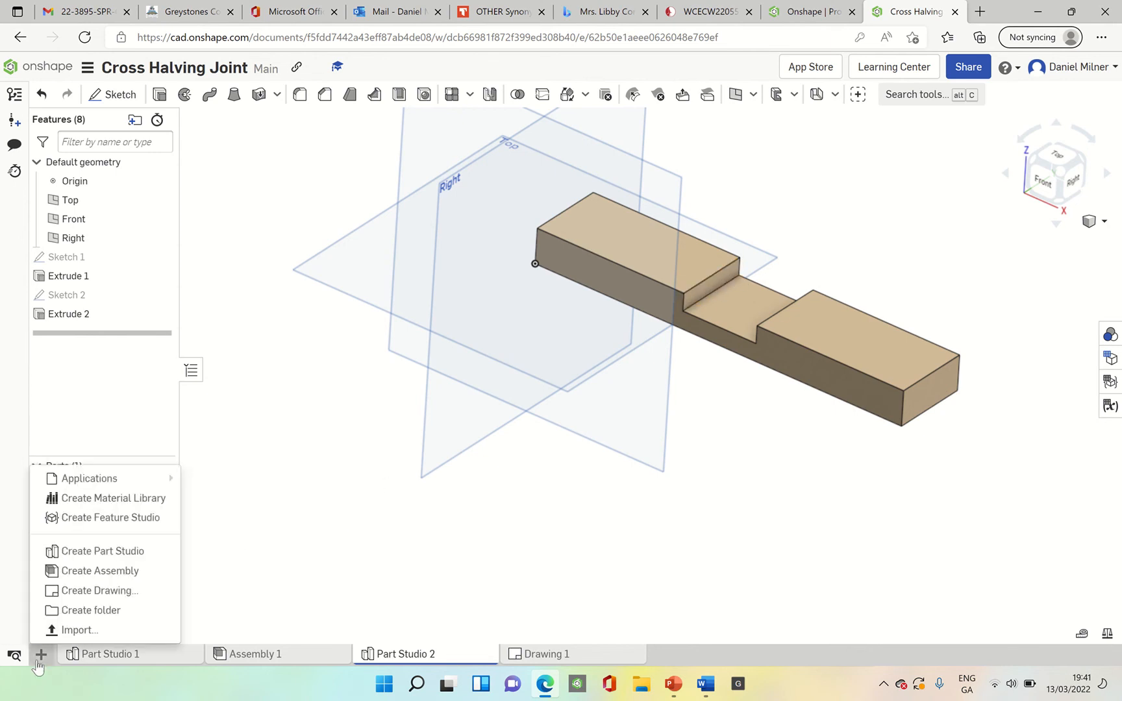
pyautogui.click(88, 570)
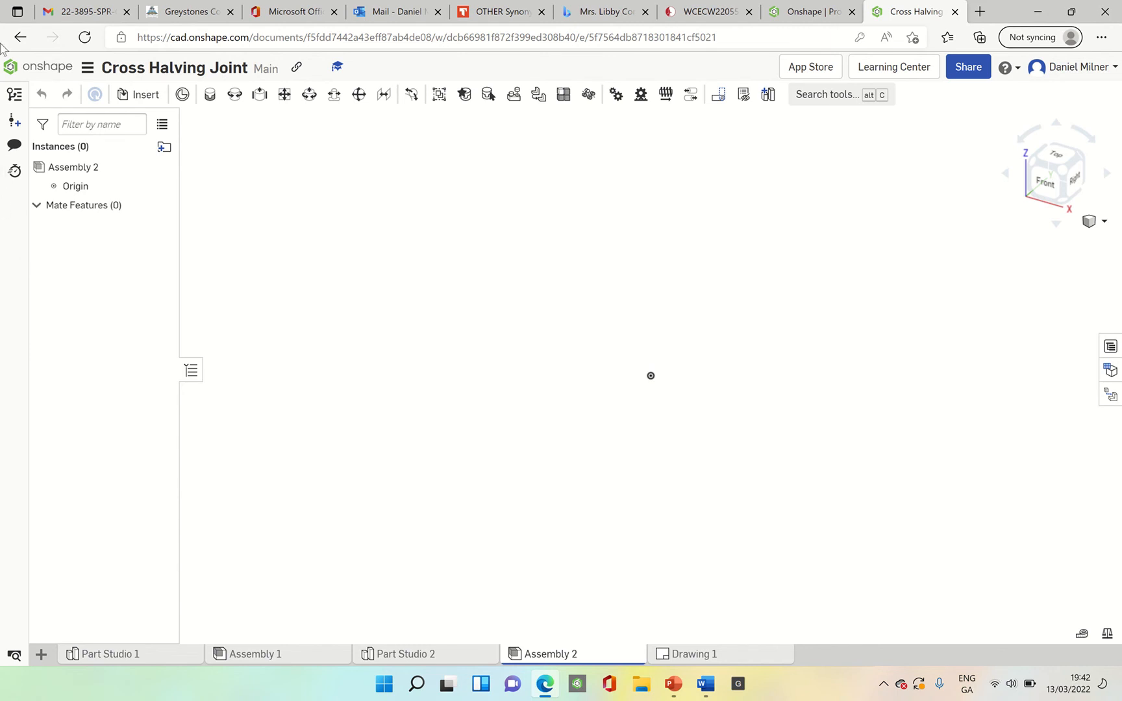
pyautogui.click(137, 95)
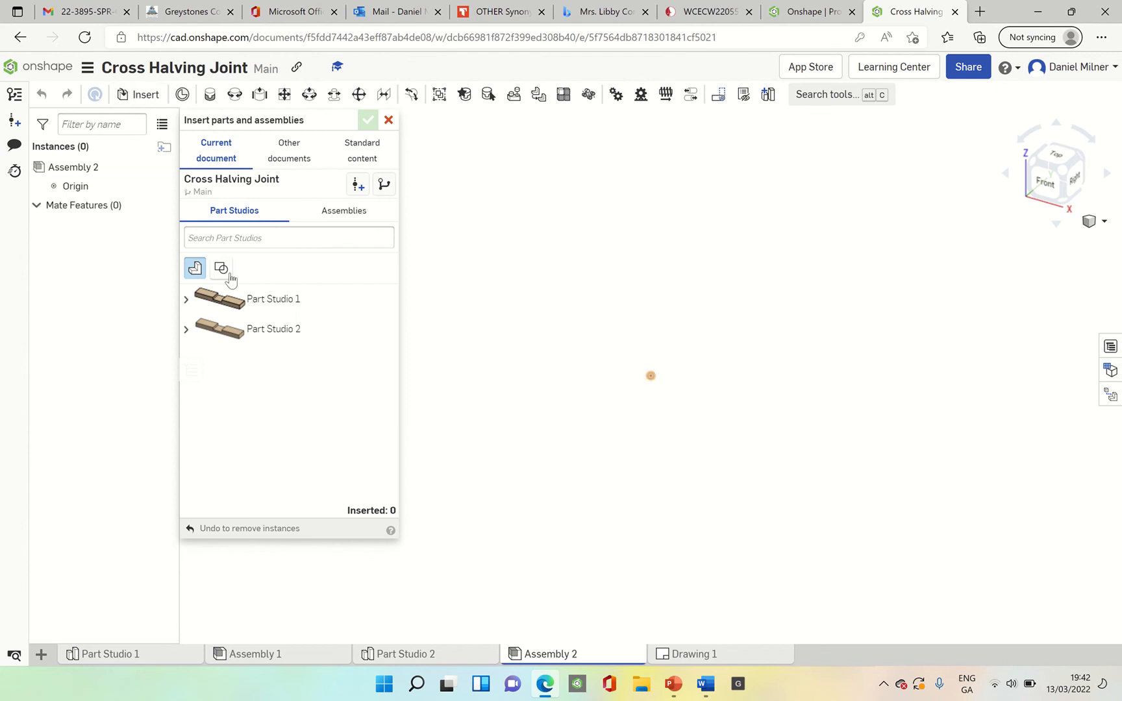
pyautogui.click(254, 331)
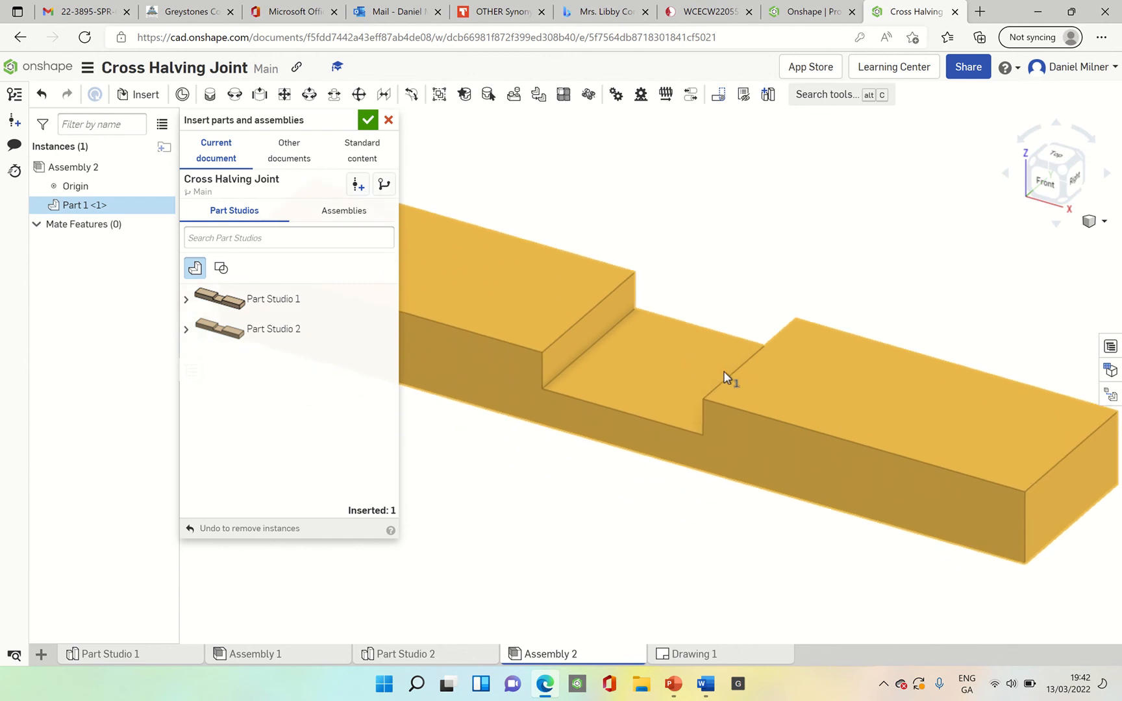
pyautogui.click(760, 349)
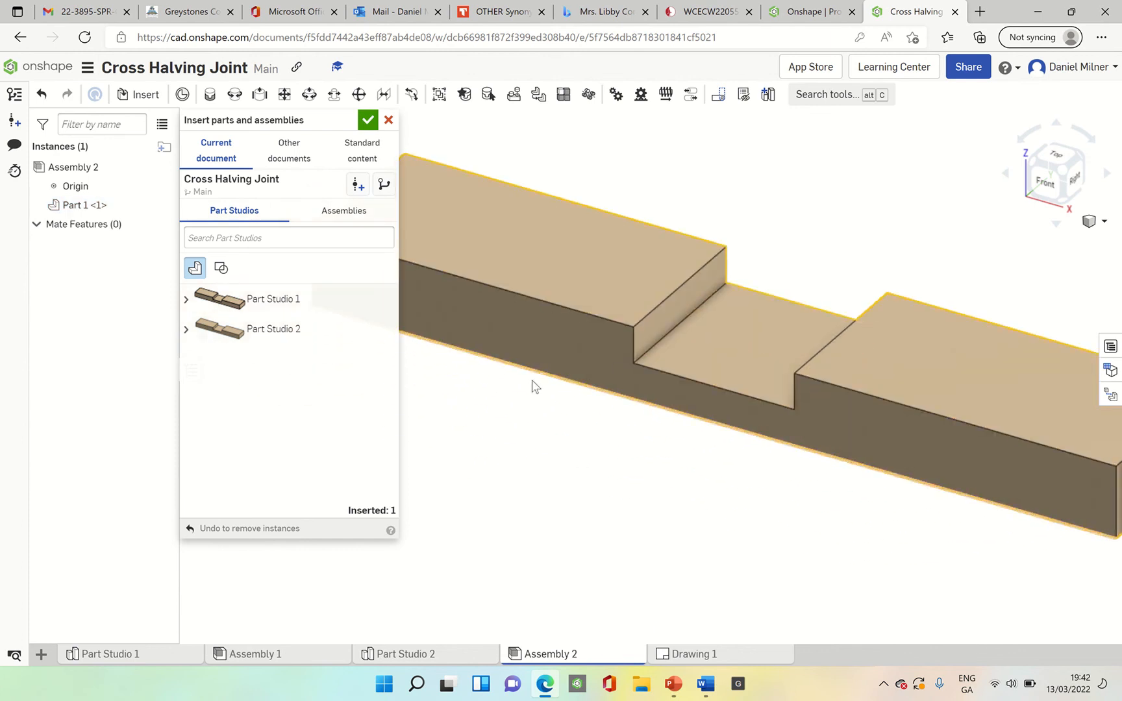
pyautogui.scroll(-1, 497, 418)
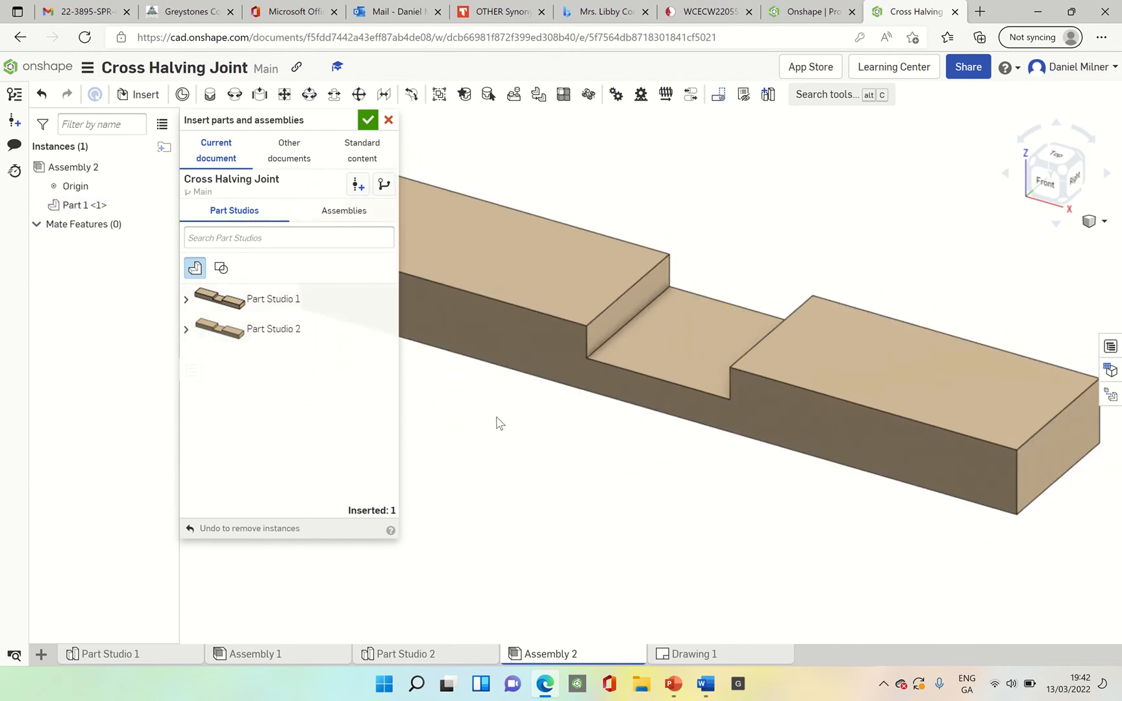
pyautogui.scroll(-5, 505, 420)
pyautogui.scroll(2, 461, 394)
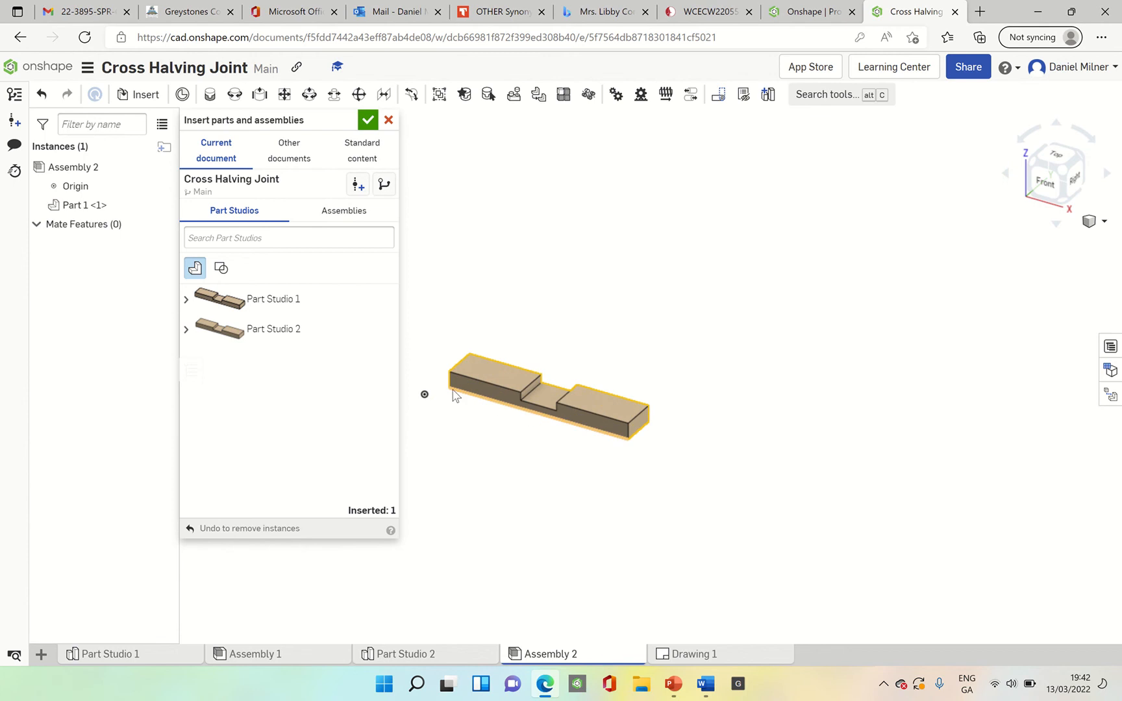
# Insert a second copy of the Part Studio 2 bar behind the first and finish inserting
pyautogui.click(266, 328)
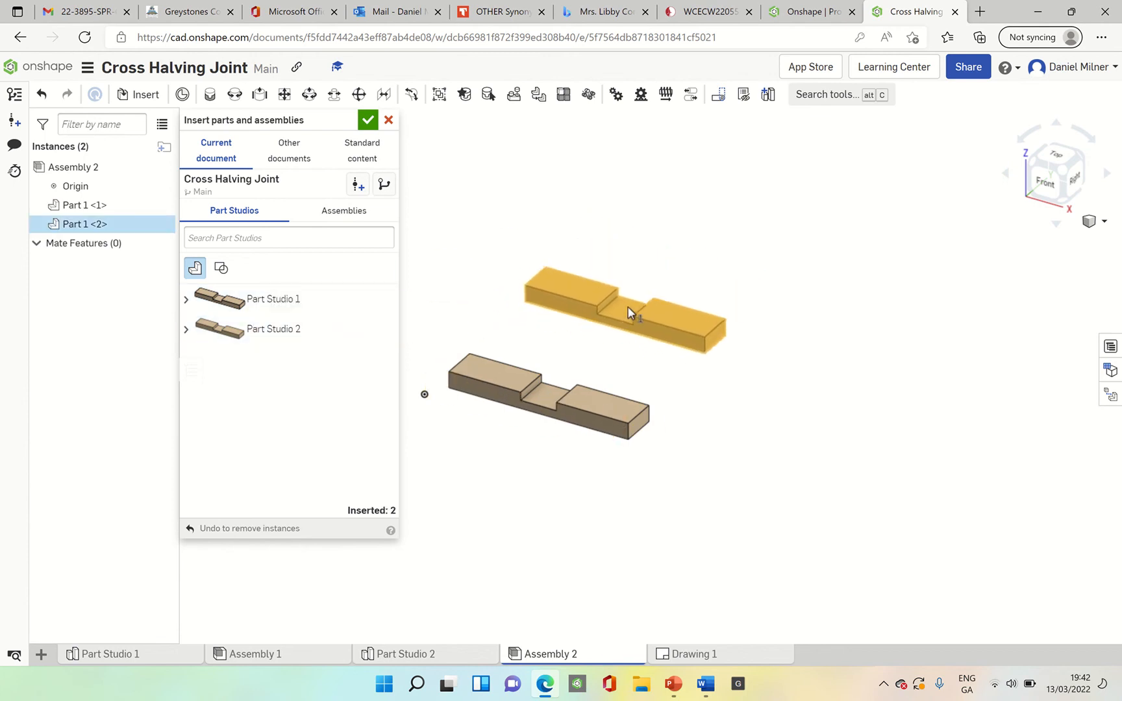
pyautogui.click(629, 312)
pyautogui.click(368, 120)
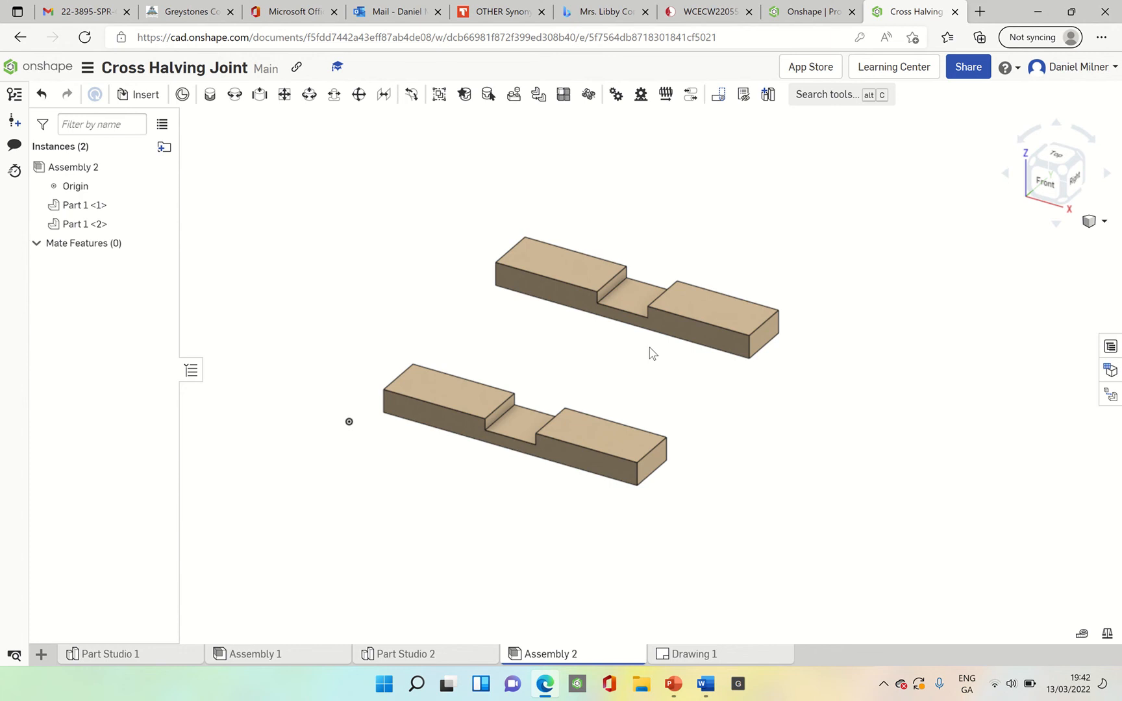
# Rotate the second bar 90 degrees about its vertical axis so it lies across the first bar's direction
pyautogui.click(673, 325)
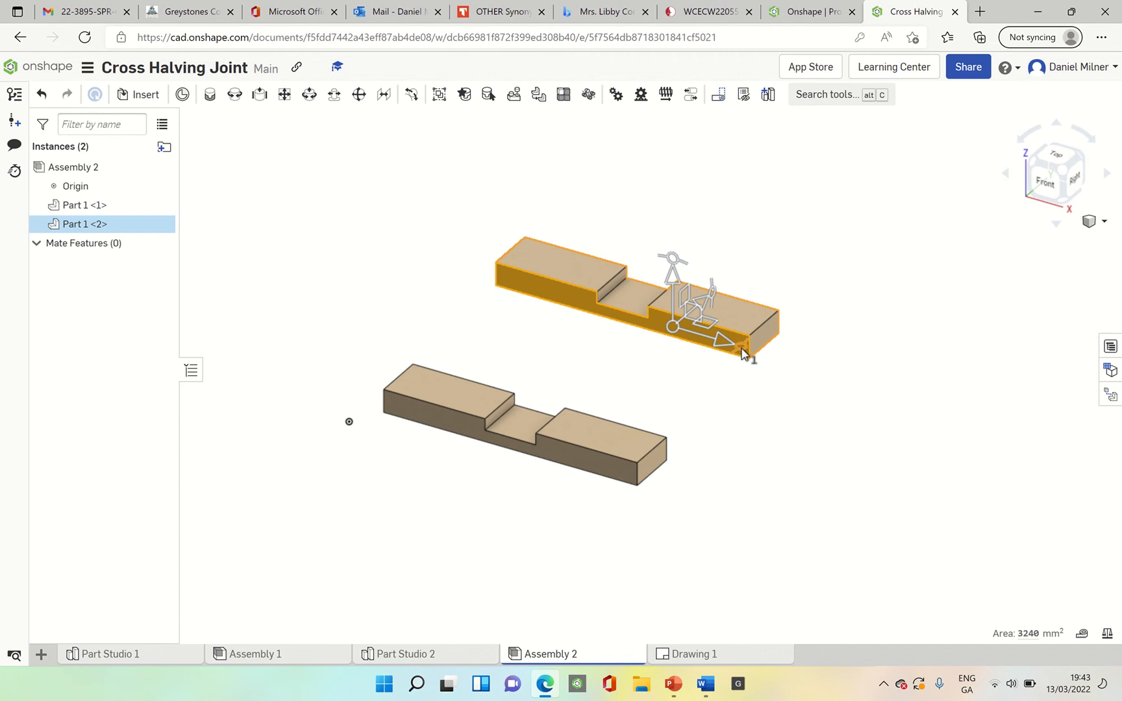
pyautogui.moveTo(729, 359)
pyautogui.mouseDown()
pyautogui.moveTo(708, 371)
pyautogui.moveTo(642, 369)
pyautogui.mouseUp()
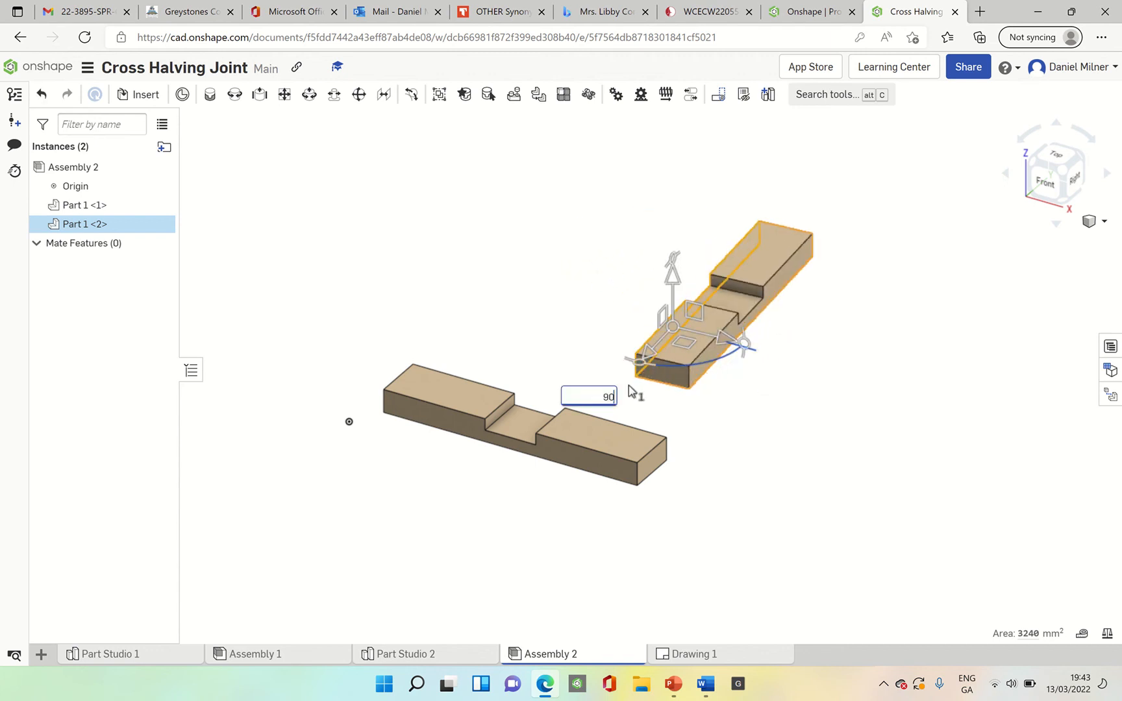
pyautogui.write('90')
pyautogui.press('Return')
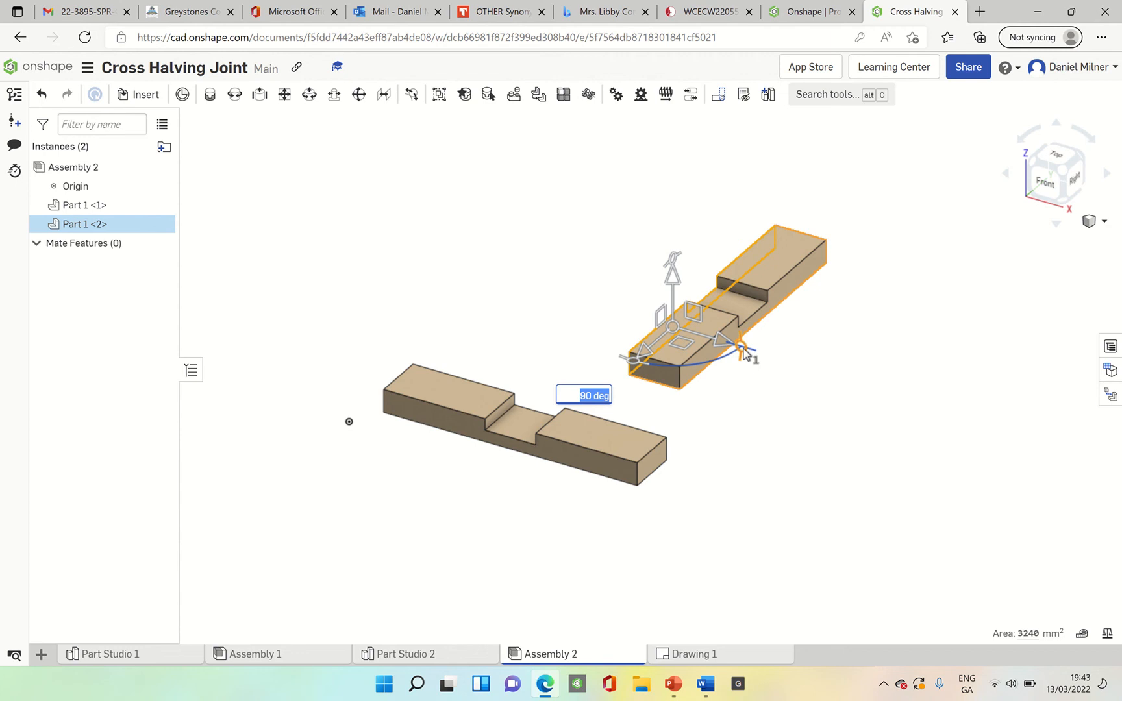
# Flip the second bar 180 degrees about its long axis and move it closer to the first bar
pyautogui.moveTo(746, 351); pyautogui.dragTo(563, 271)
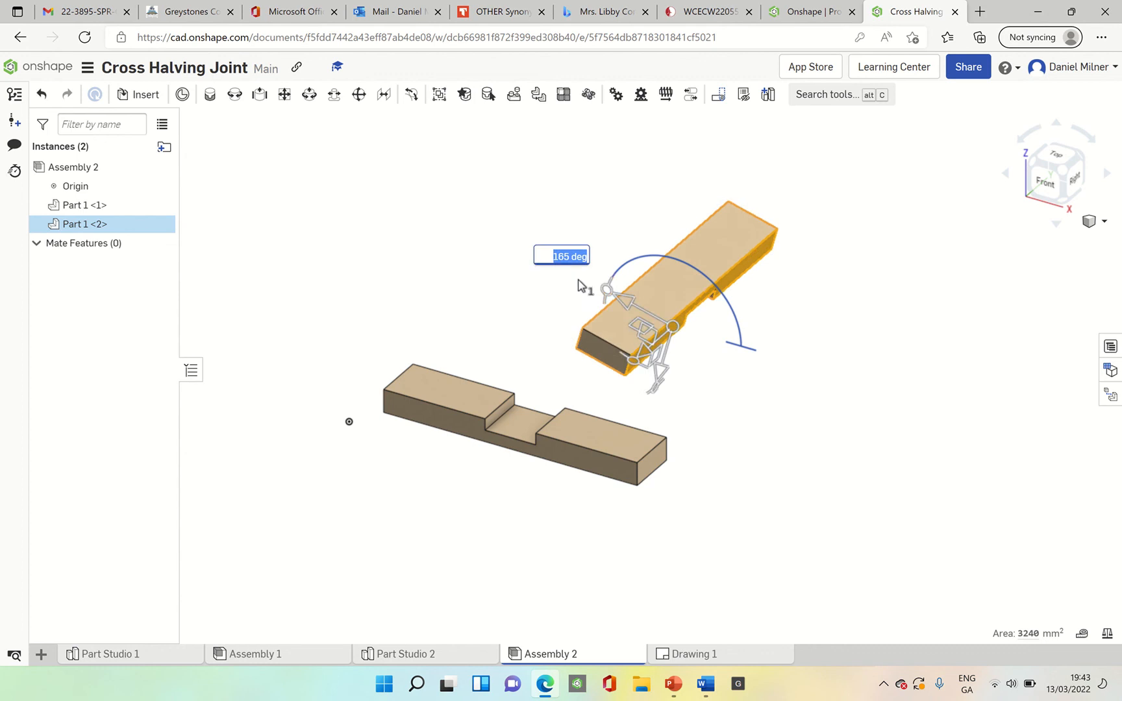
pyautogui.write('180')
pyautogui.press('Return')
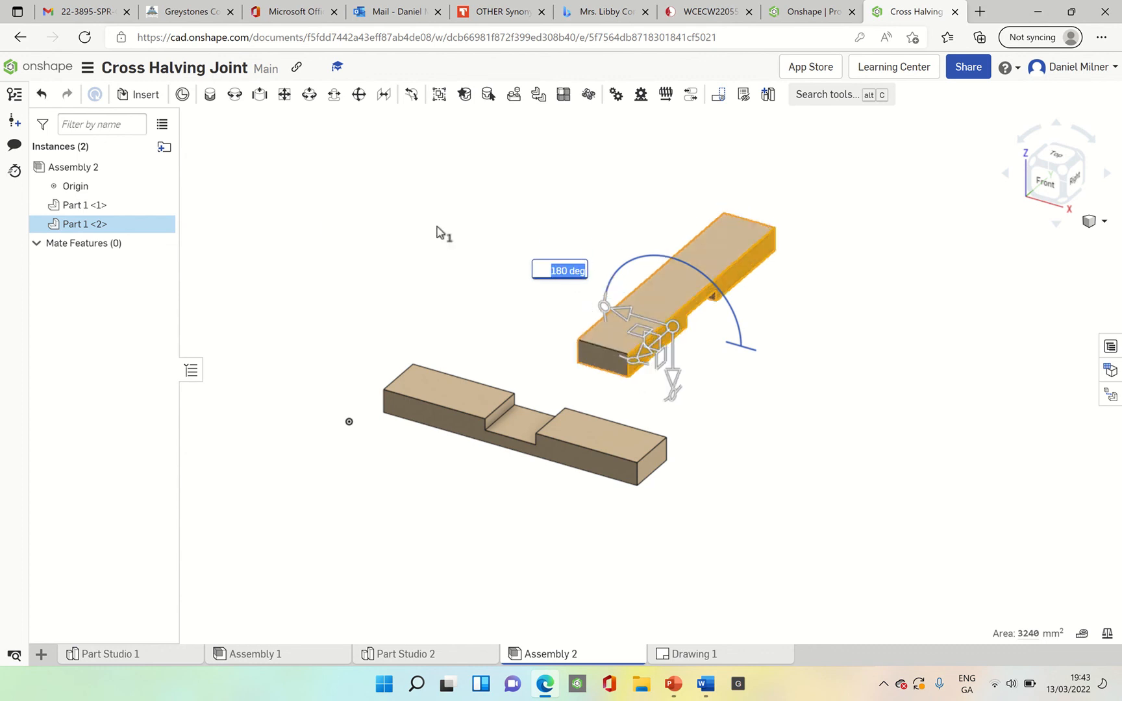
pyautogui.click(826, 280)
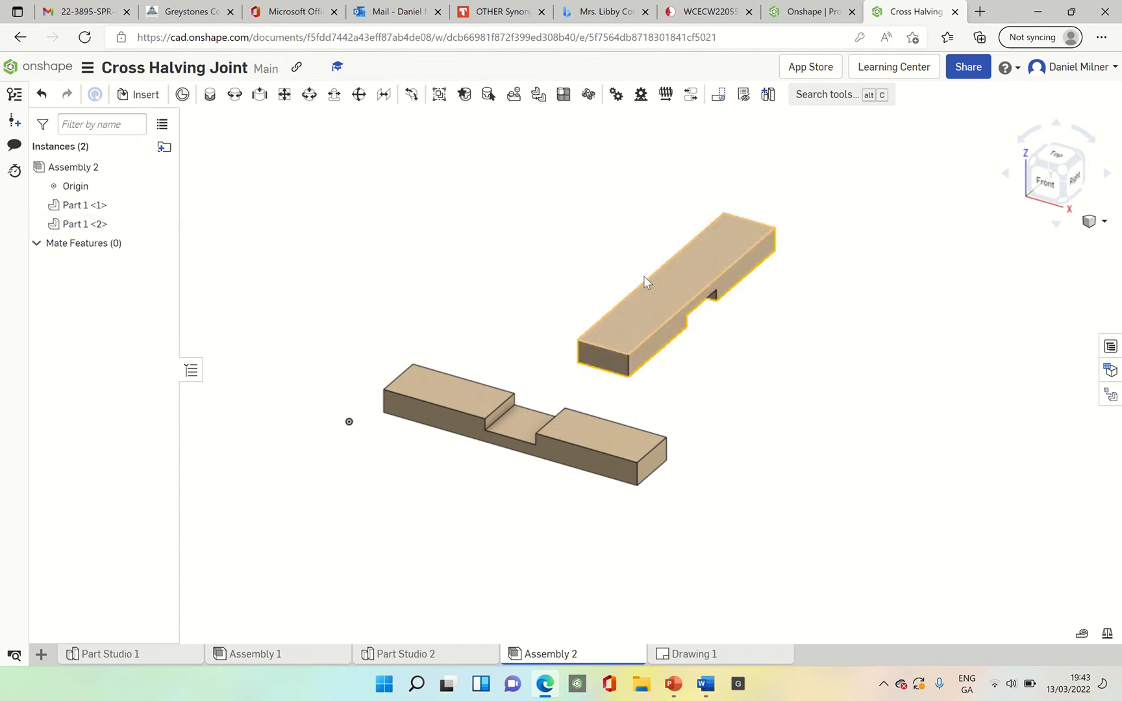
pyautogui.hotkey('ctrl', 'z')
pyautogui.moveTo(603, 268); pyautogui.dragTo(537, 237)
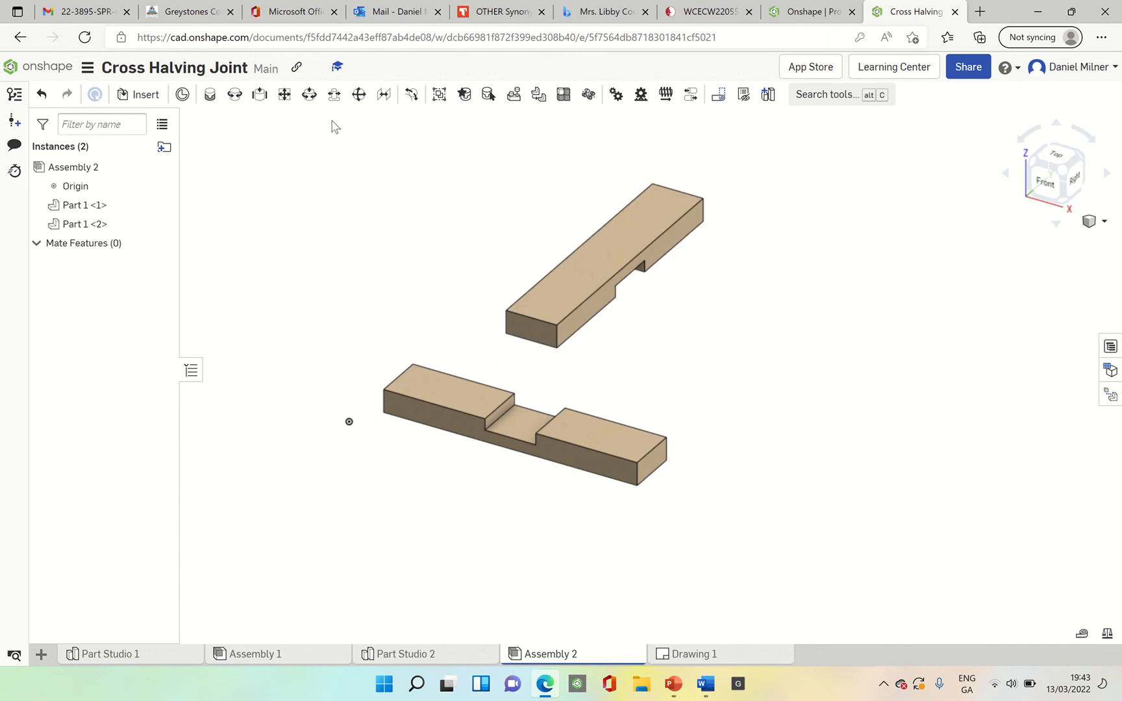
# Start a planar mate and pick the shoulder face of the first bar's halving as its first connector
pyautogui.click(286, 98)
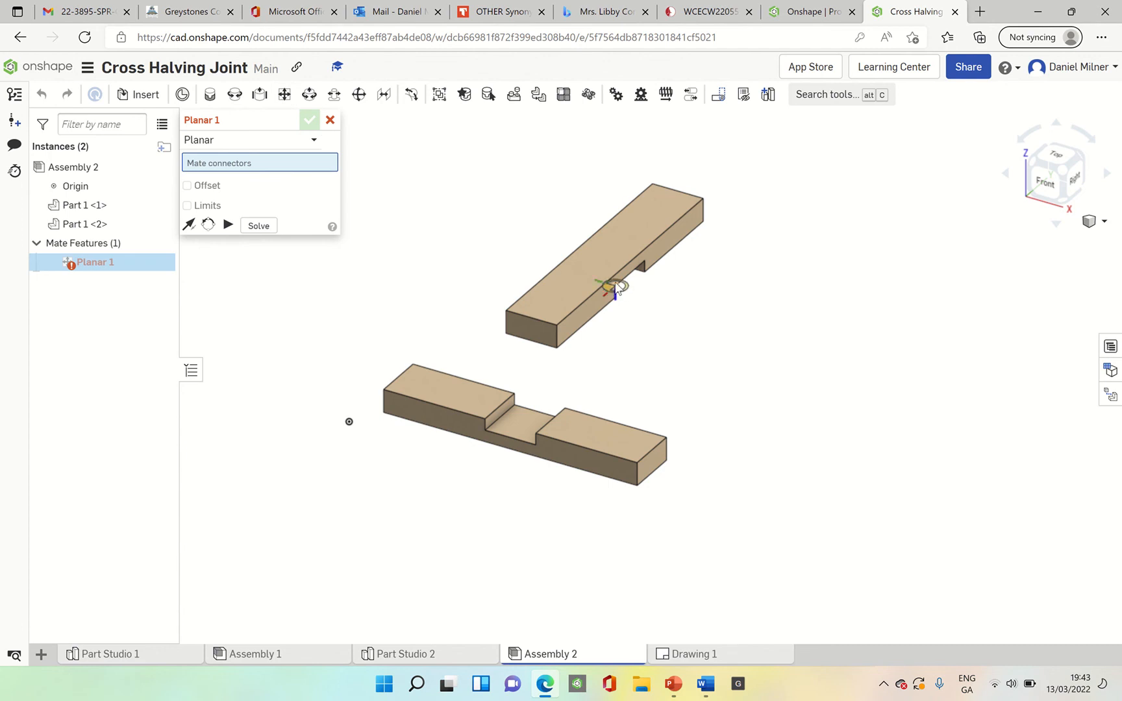
pyautogui.scroll(2, 618, 313)
pyautogui.moveTo(610, 315); pyautogui.dragTo(587, 331, button='right')
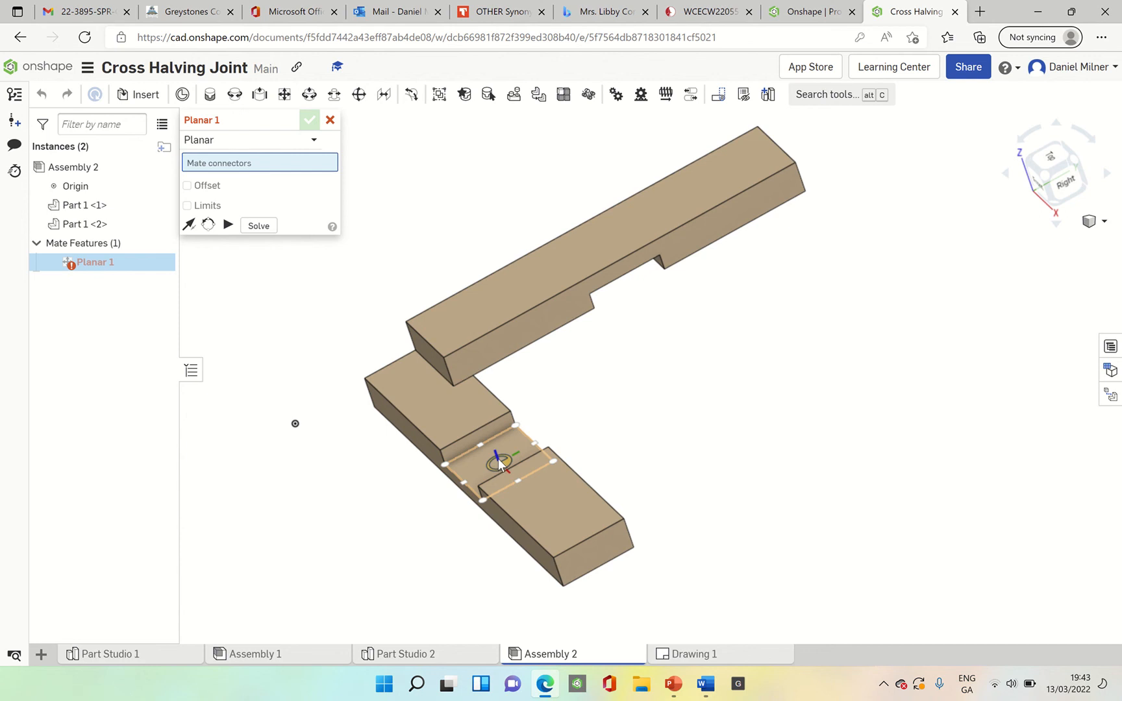
pyautogui.click(499, 460)
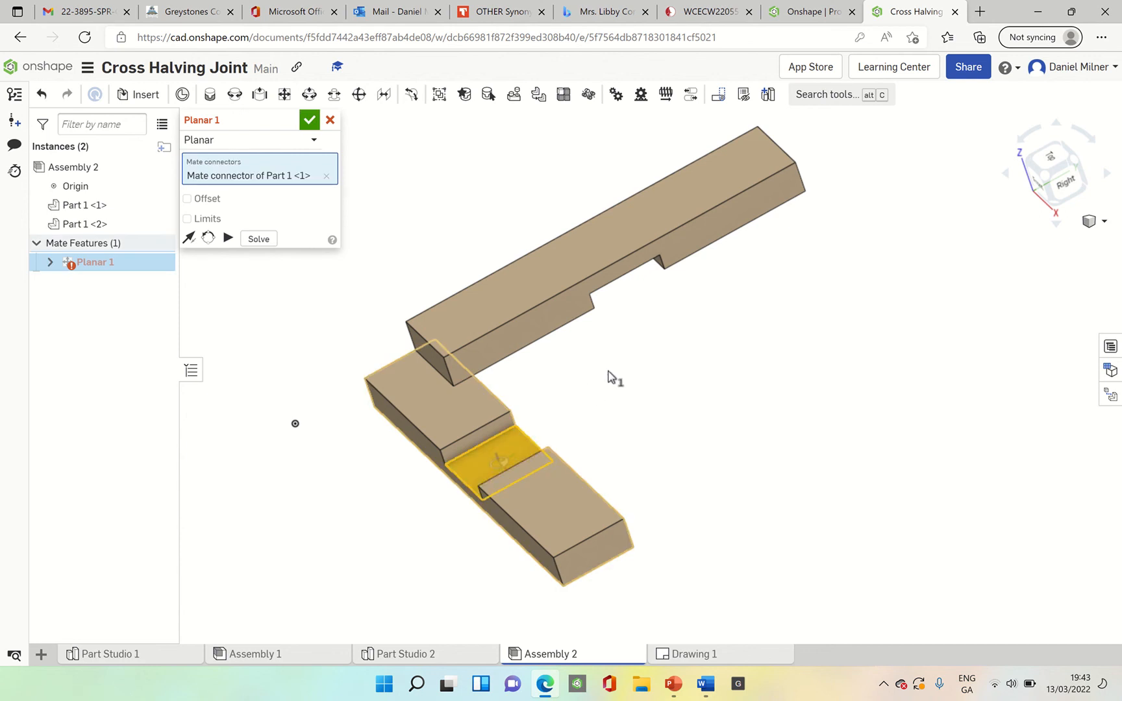
pyautogui.moveTo(627, 366); pyautogui.dragTo(644, 351, button='right')
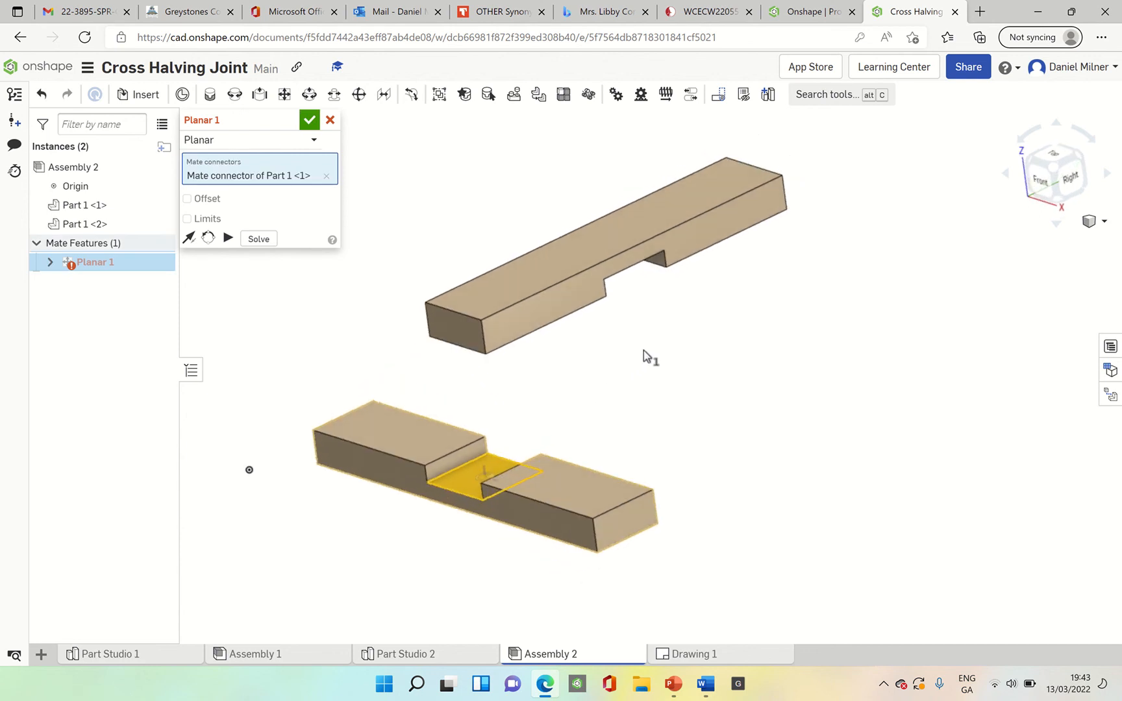
pyautogui.click(326, 176)
pyautogui.moveTo(519, 318); pyautogui.dragTo(508, 328, button='right')
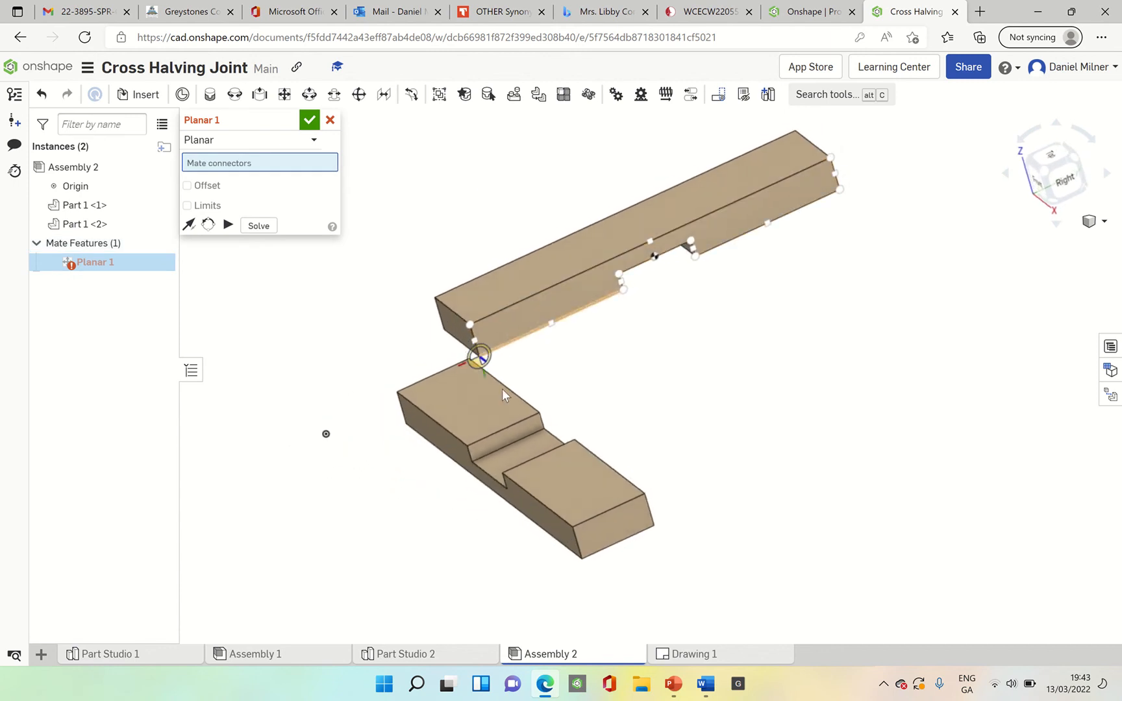
pyautogui.scroll(3, 502, 388)
pyautogui.scroll(2, 514, 436)
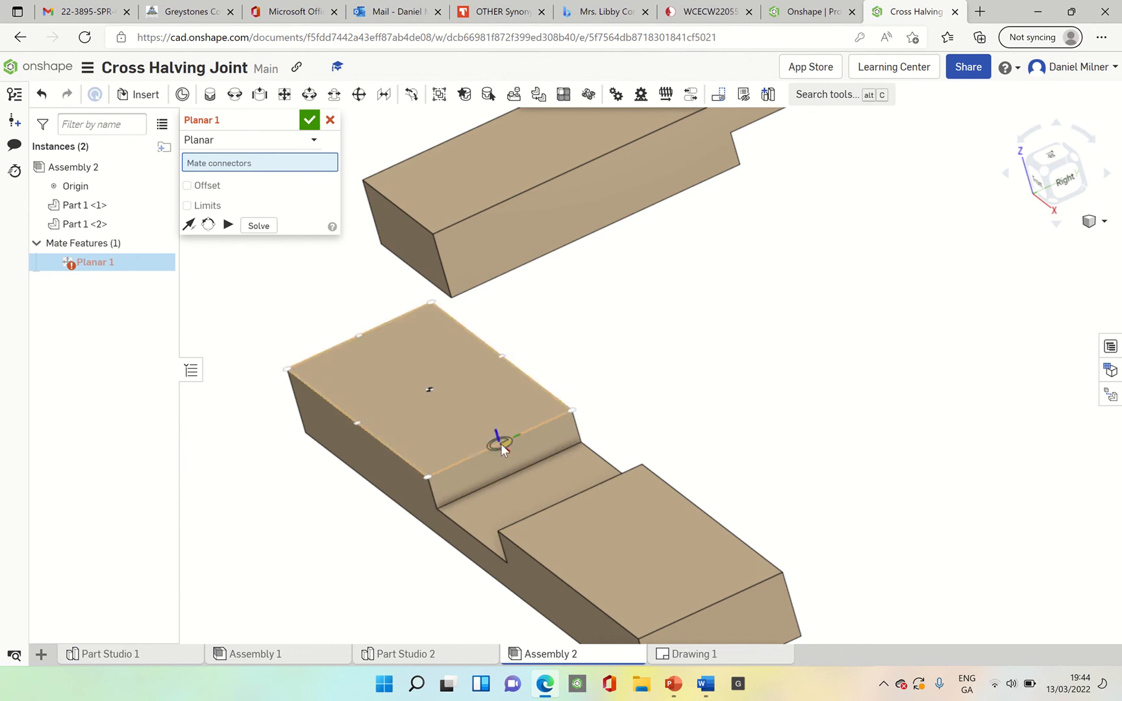
pyautogui.click(505, 460)
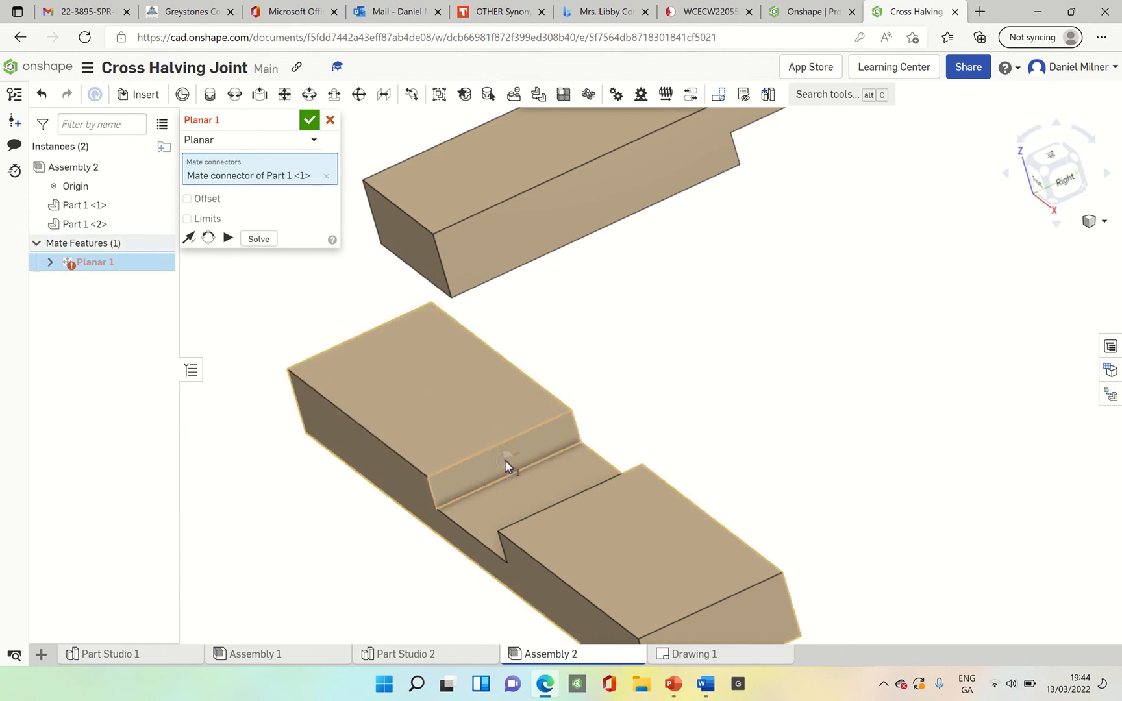
# Pick the flipped bar's side face at the midpoint of its notch edge as the second connector and accept the planar mate
pyautogui.scroll(-5, 498, 404)
pyautogui.moveTo(501, 402); pyautogui.dragTo(604, 407, button='right')
pyautogui.scroll(5, 532, 345)
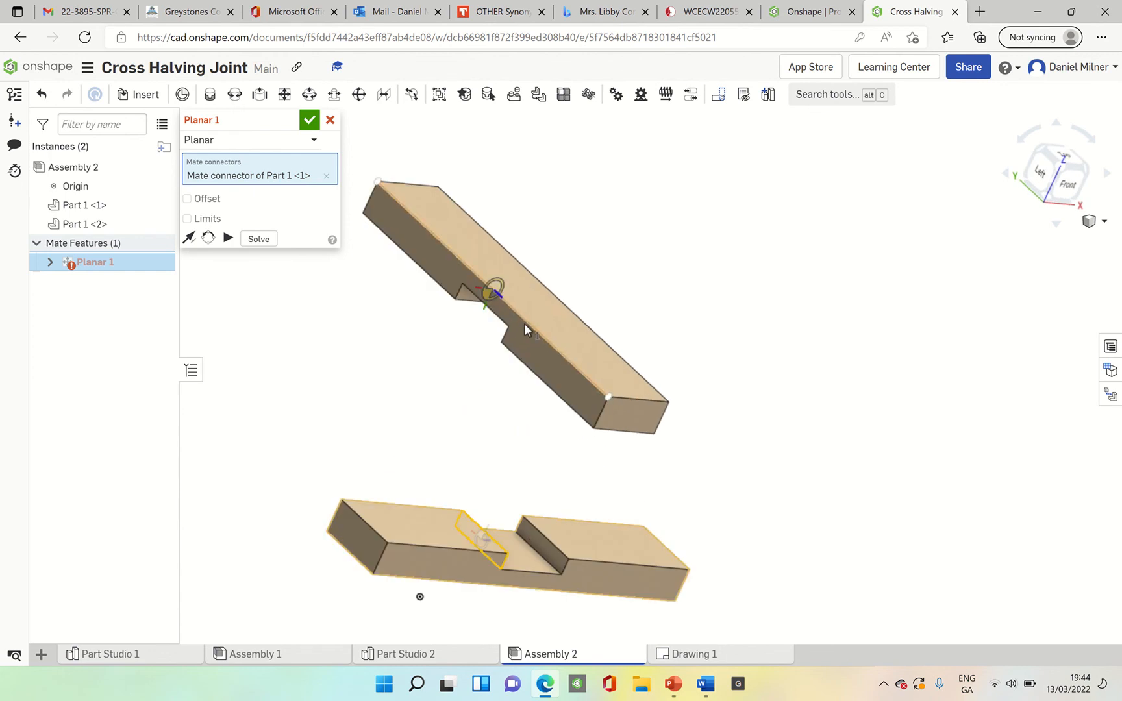
pyautogui.scroll(5, 492, 309)
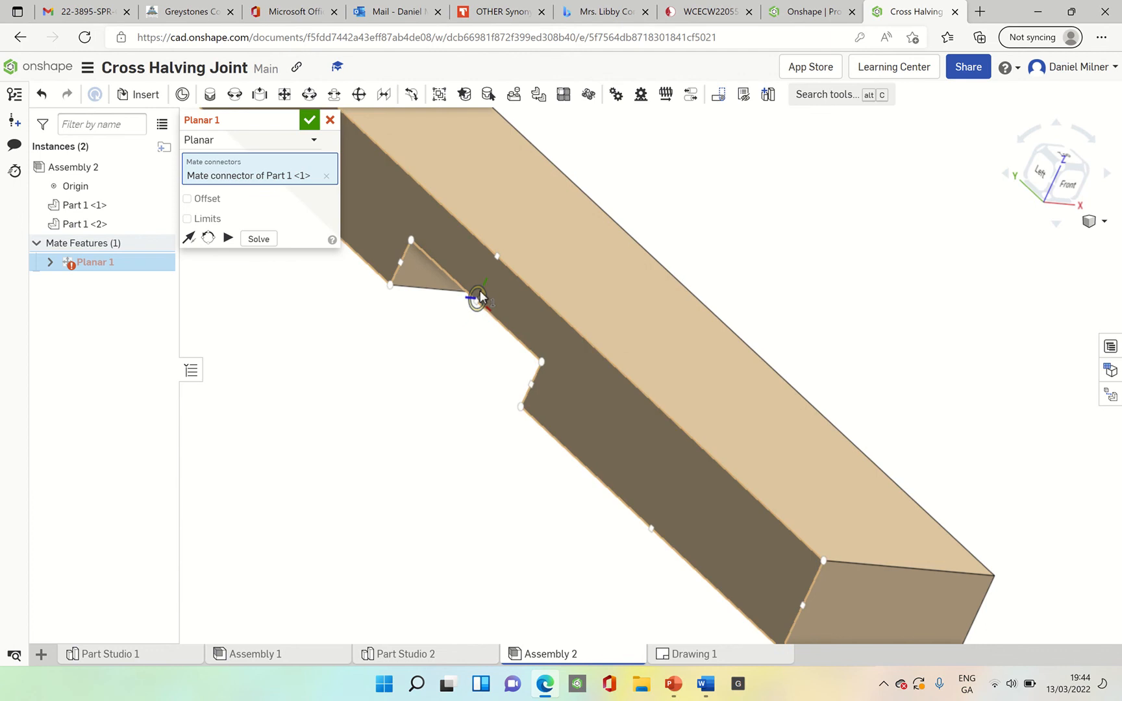
pyautogui.click(479, 294)
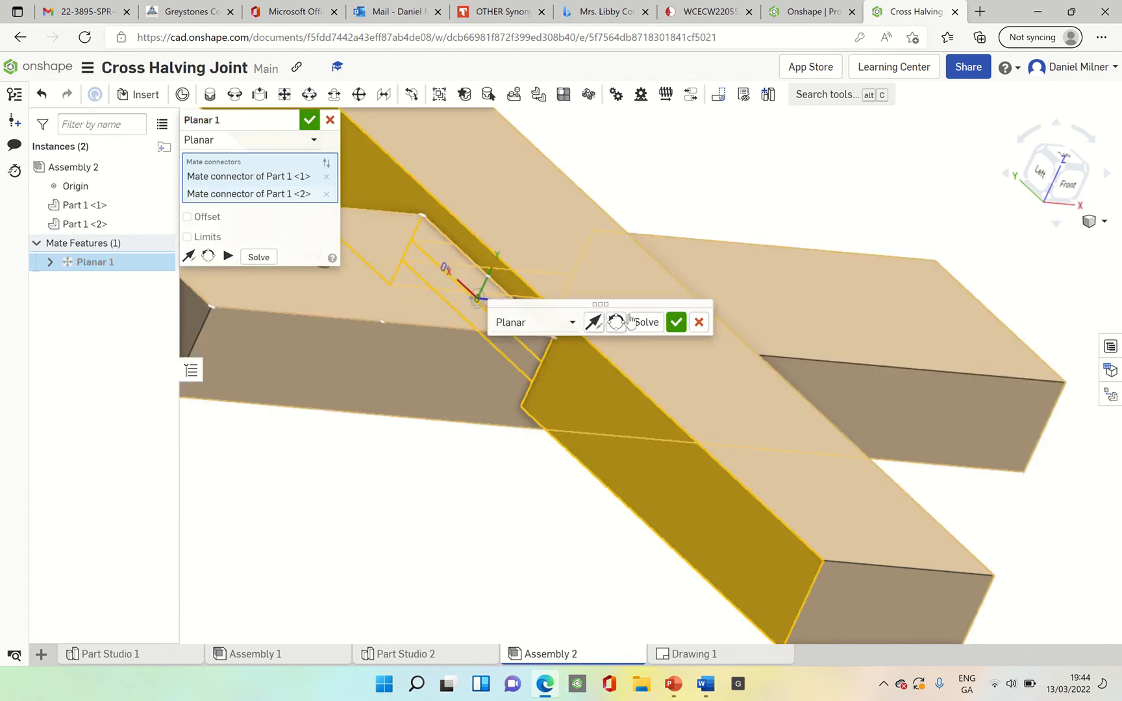
pyautogui.click(675, 322)
# Start a second planar mate, lift the second bar clear, and pick the first bar's side face at its halving's lower edge midpoint
pyautogui.press('p')
pyautogui.scroll(-10, 619, 354)
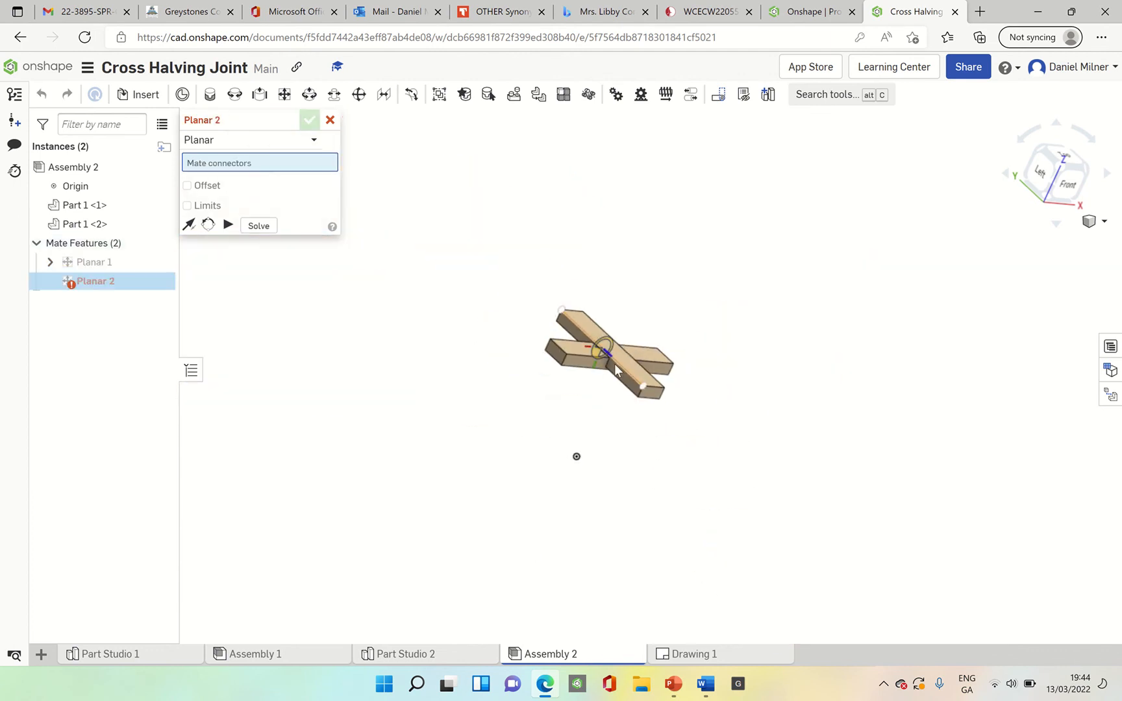
pyautogui.moveTo(597, 367); pyautogui.dragTo(631, 370, button='right')
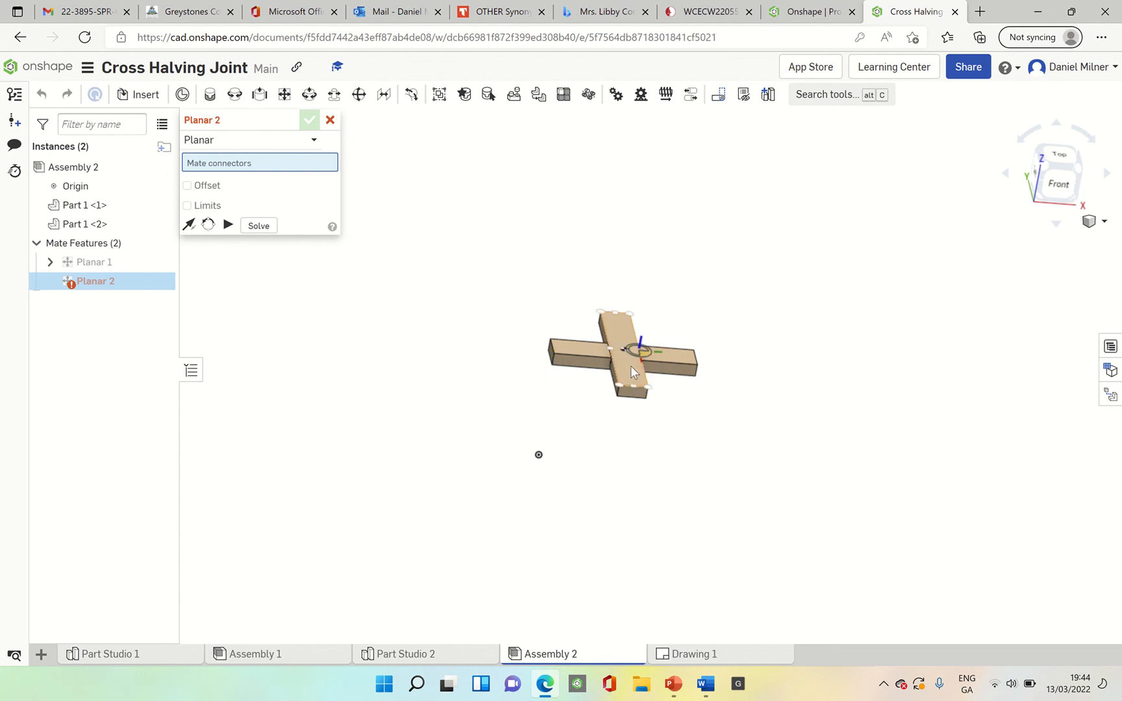
pyautogui.moveTo(628, 367); pyautogui.dragTo(630, 309)
pyautogui.moveTo(608, 325); pyautogui.dragTo(596, 380, button='right')
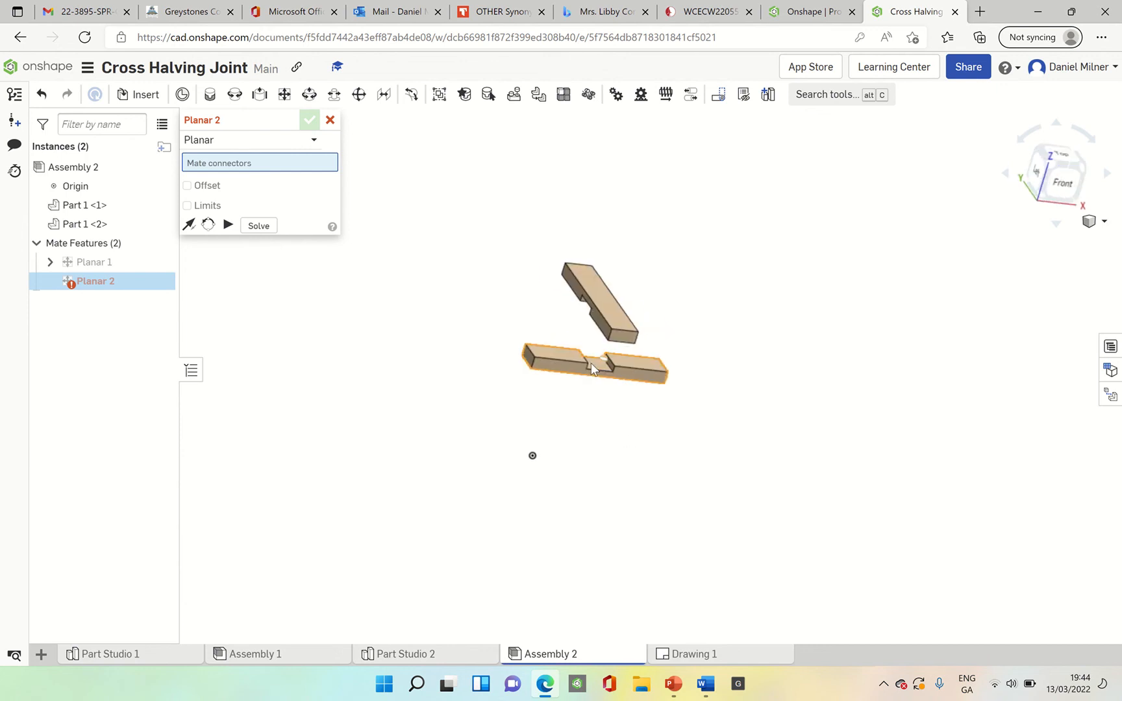
pyautogui.scroll(8, 604, 387)
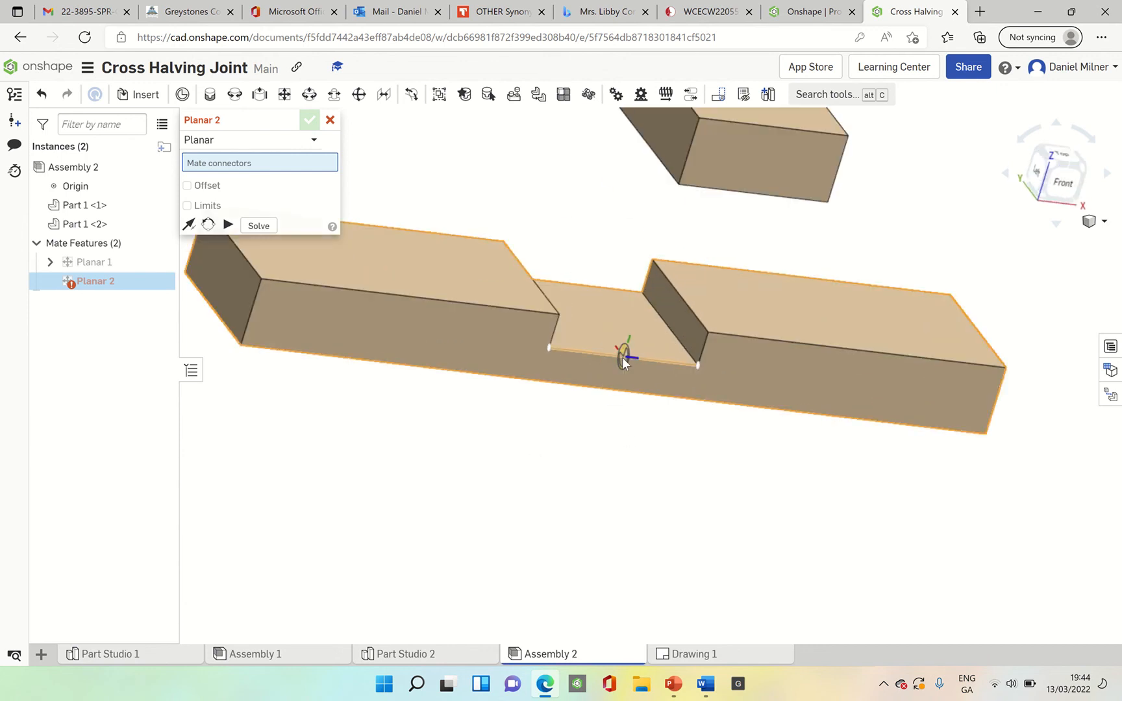
pyautogui.scroll(5, 621, 359)
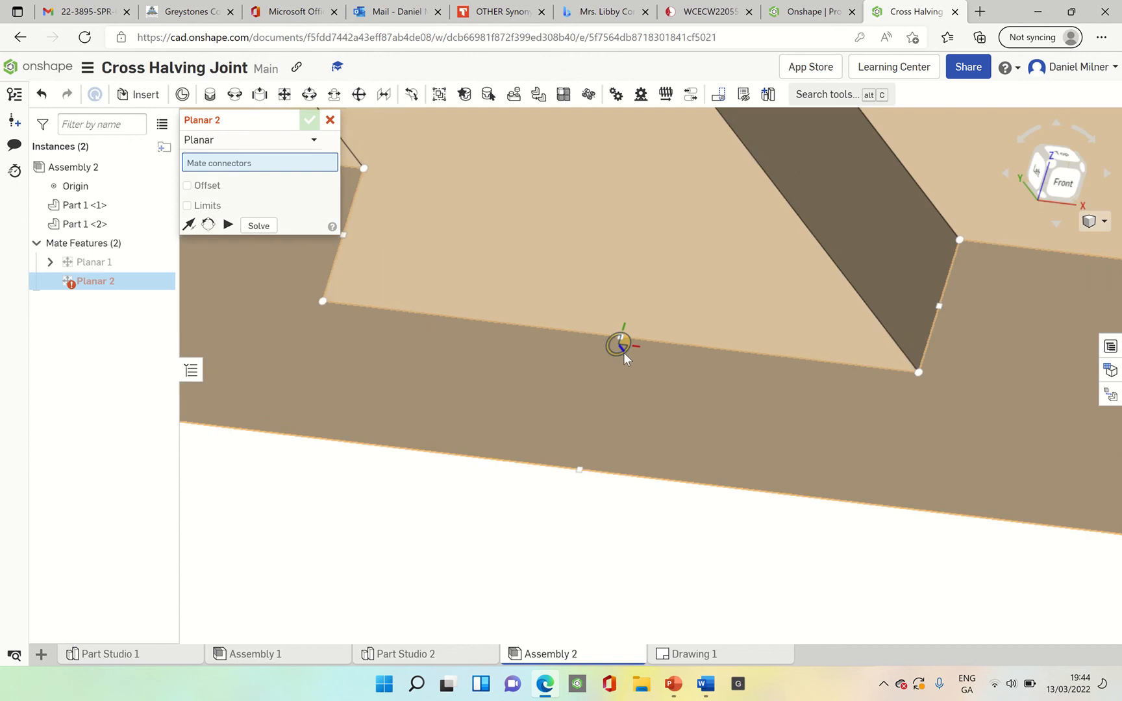
pyautogui.click(623, 350)
# Pick the shoulder face of the second bar's halving as the second connector and accept the planar mate
pyautogui.scroll(-10, 620, 351)
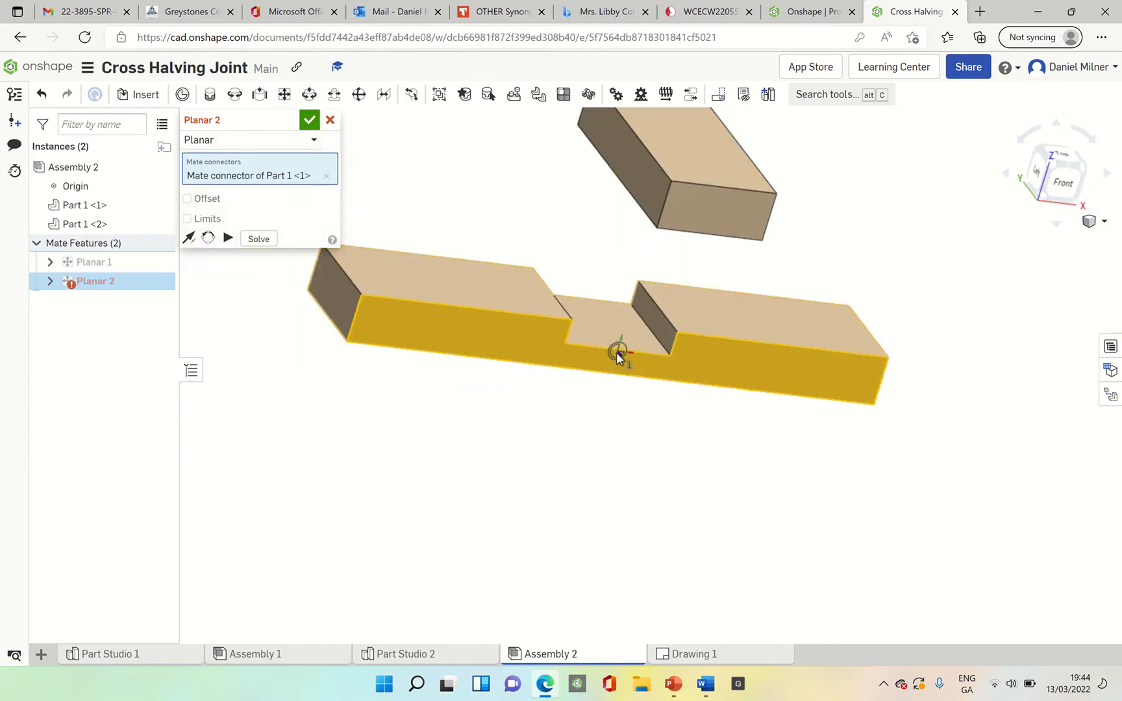
pyautogui.moveTo(638, 349); pyautogui.dragTo(713, 374, button='right')
pyautogui.scroll(5, 628, 311)
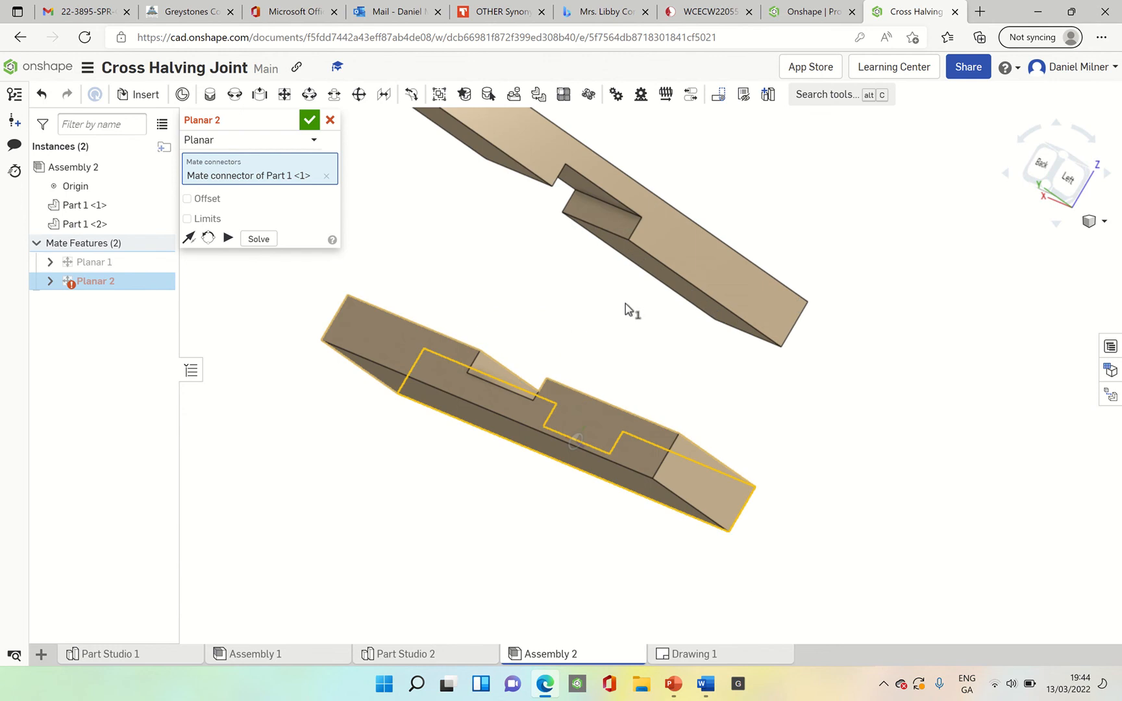
pyautogui.scroll(5, 598, 220)
pyautogui.scroll(2, 597, 221)
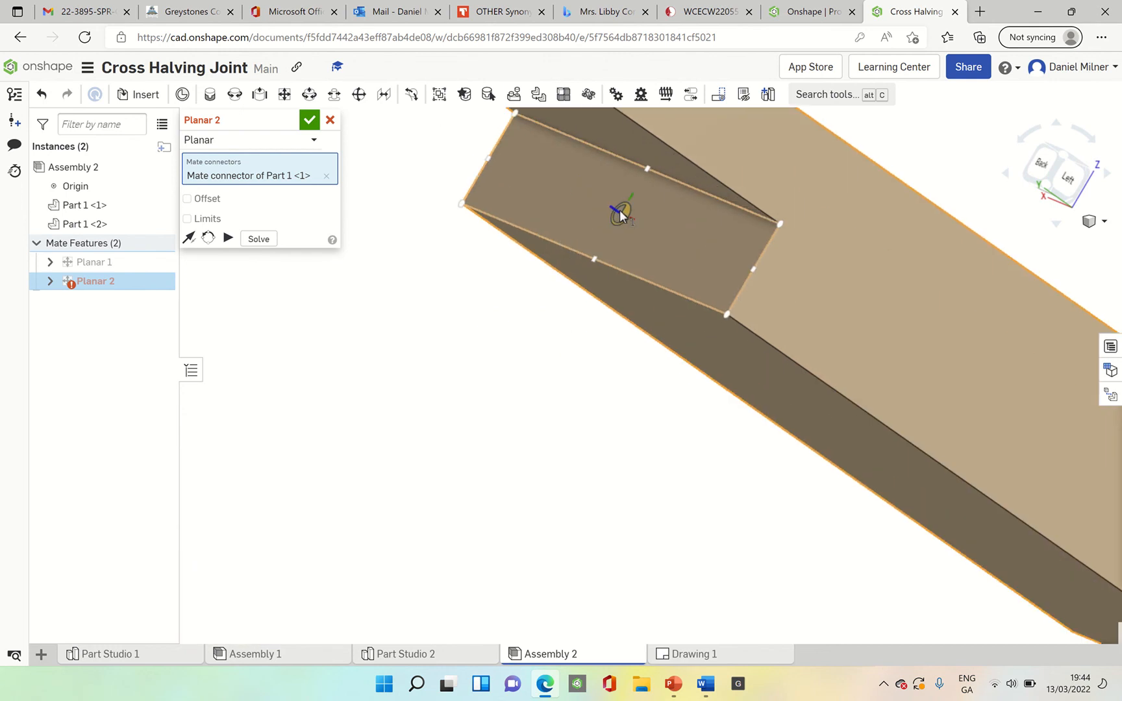
pyautogui.click(620, 215)
pyautogui.click(816, 241)
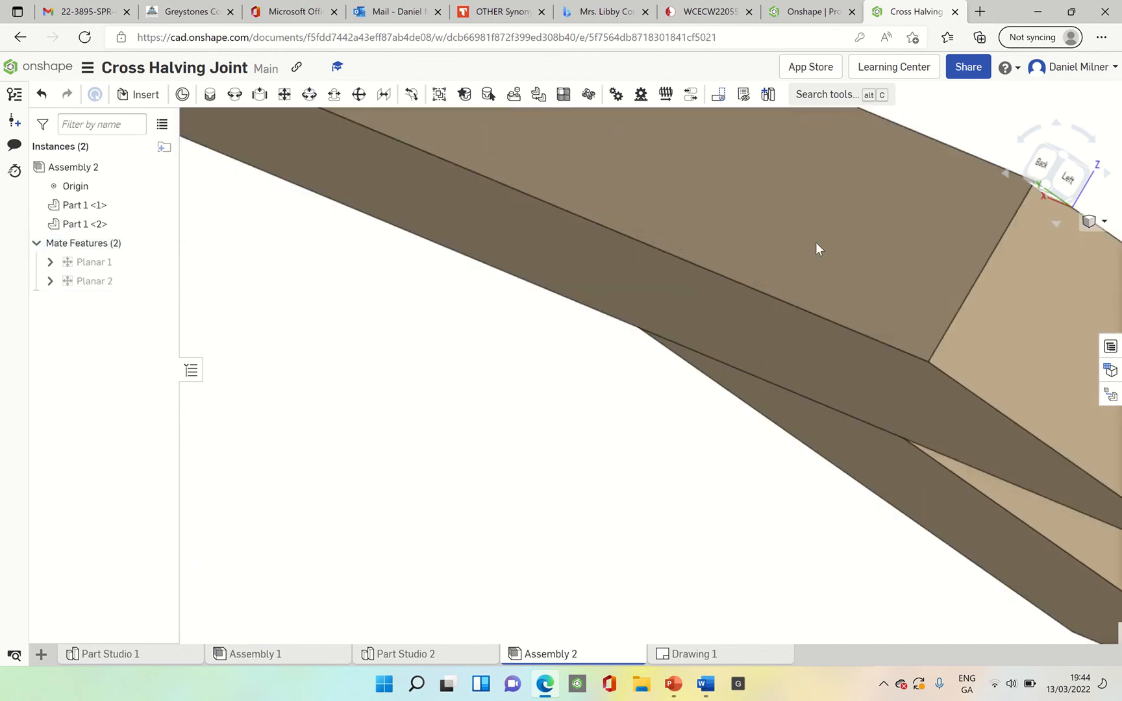
# Lift the second bar clear again and pick the centre of the first bar's halving floor for a third planar mate
pyautogui.scroll(-10, 702, 277)
pyautogui.moveTo(684, 275); pyautogui.dragTo(638, 278, button='right')
pyautogui.moveTo(780, 266); pyautogui.dragTo(801, 171)
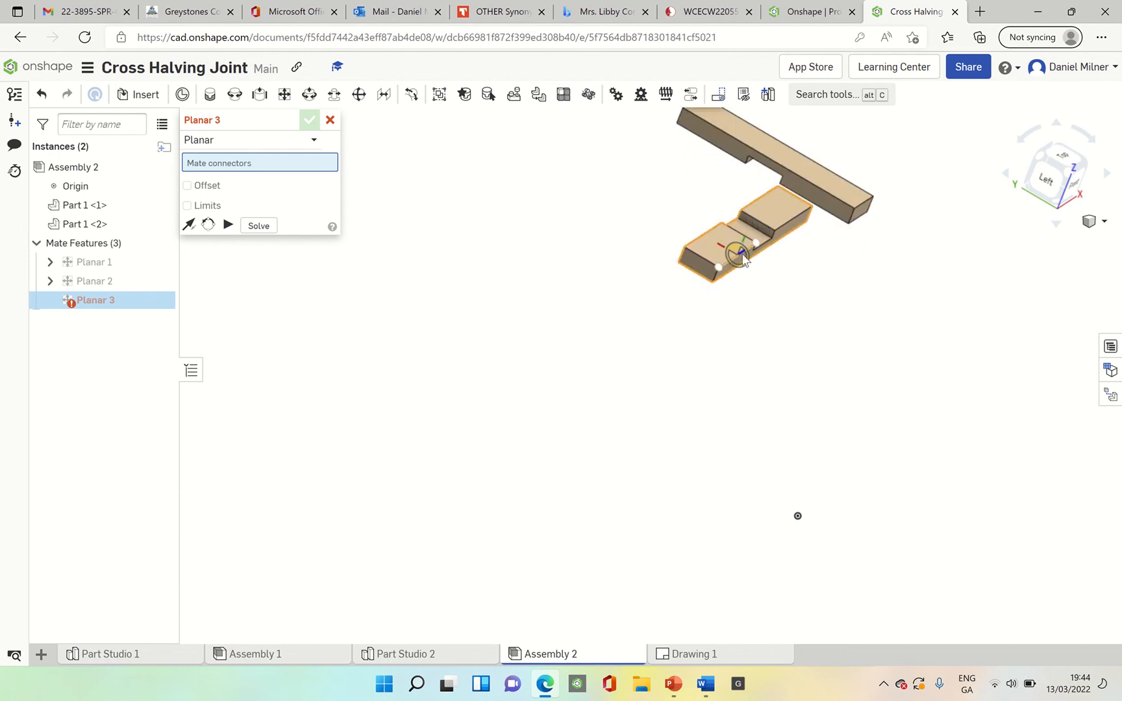
pyautogui.moveTo(721, 259); pyautogui.dragTo(723, 263, button='right')
pyautogui.scroll(5, 739, 247)
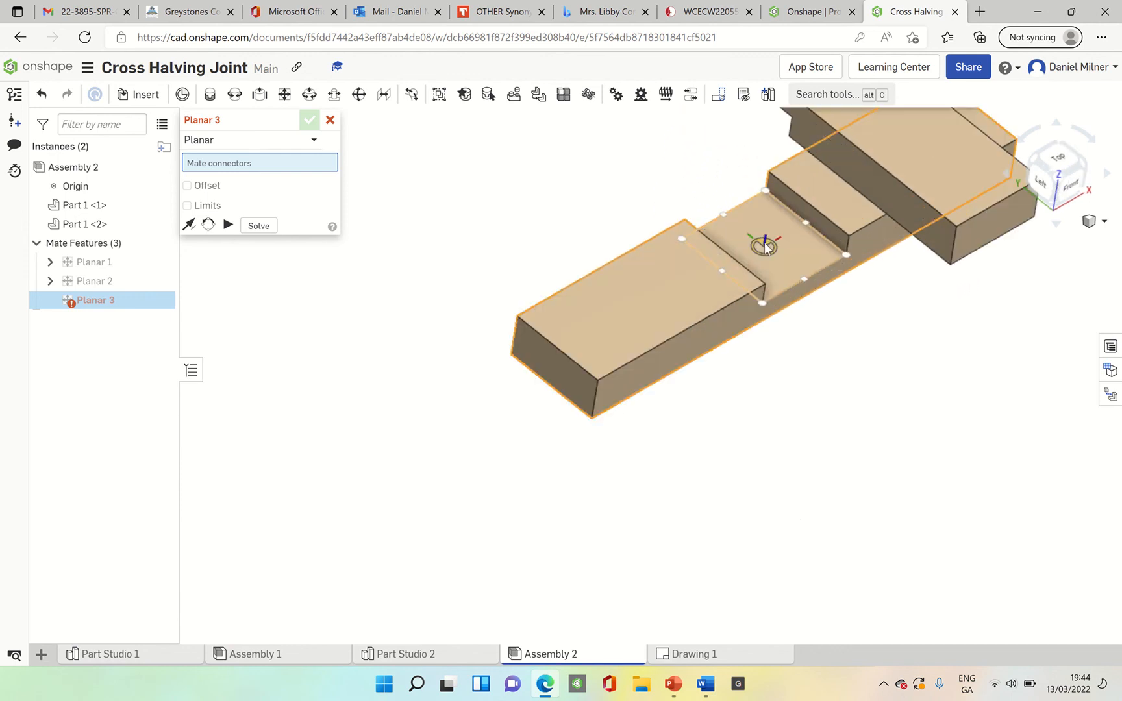
pyautogui.click(763, 243)
# Pick the centre of the second bar's halving floor as the second connector and accept the planar mate
pyautogui.scroll(-5, 764, 241)
pyautogui.moveTo(764, 241); pyautogui.dragTo(784, 155, button='right')
pyautogui.scroll(3, 784, 154)
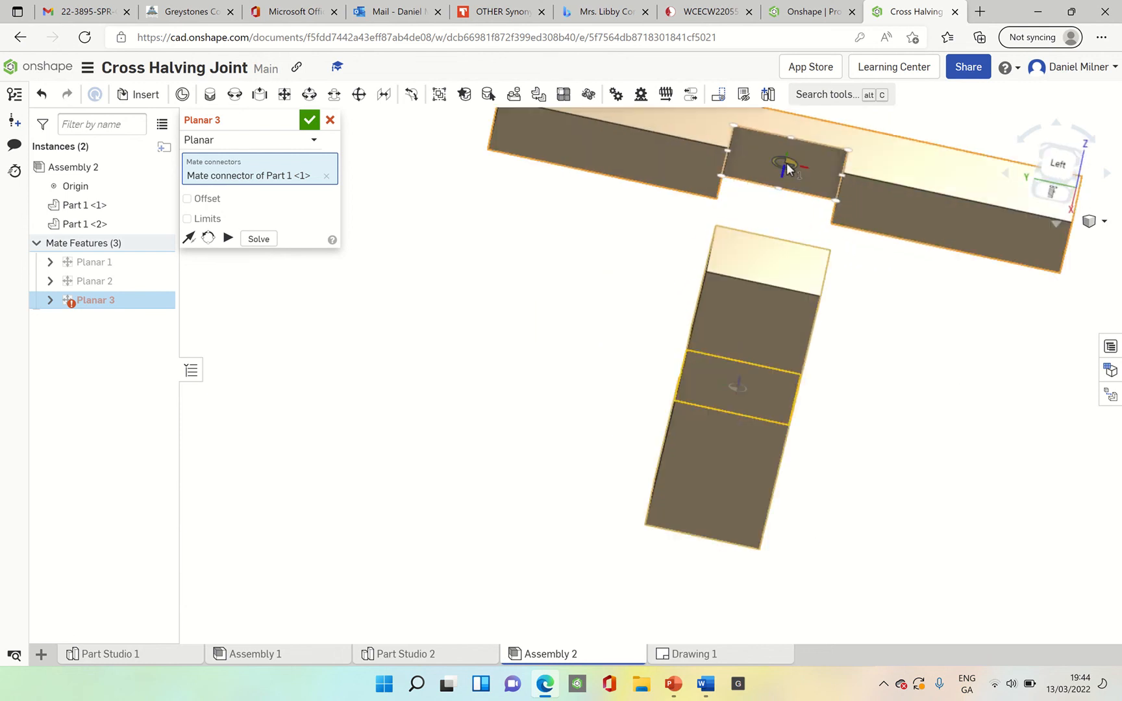
pyautogui.click(787, 165)
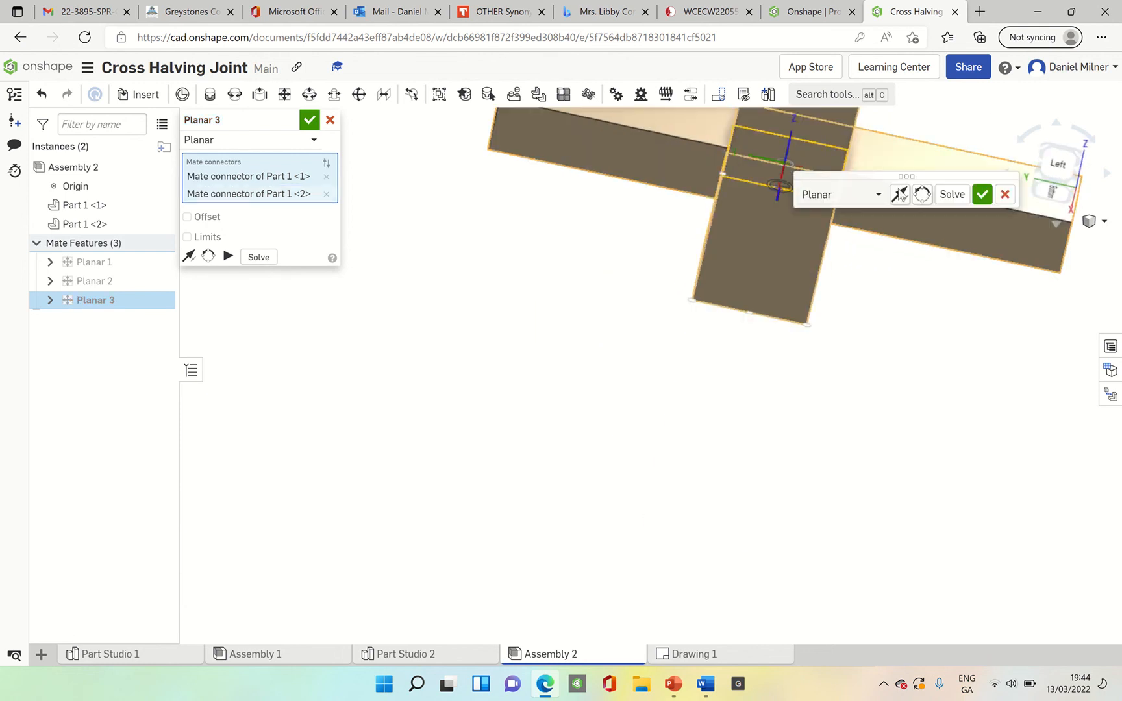
pyautogui.click(981, 194)
# Examine the assembled cross halving joint in isometric view, and open Drawing 1 to look at the finished drawing layout
pyautogui.scroll(-5, 917, 308)
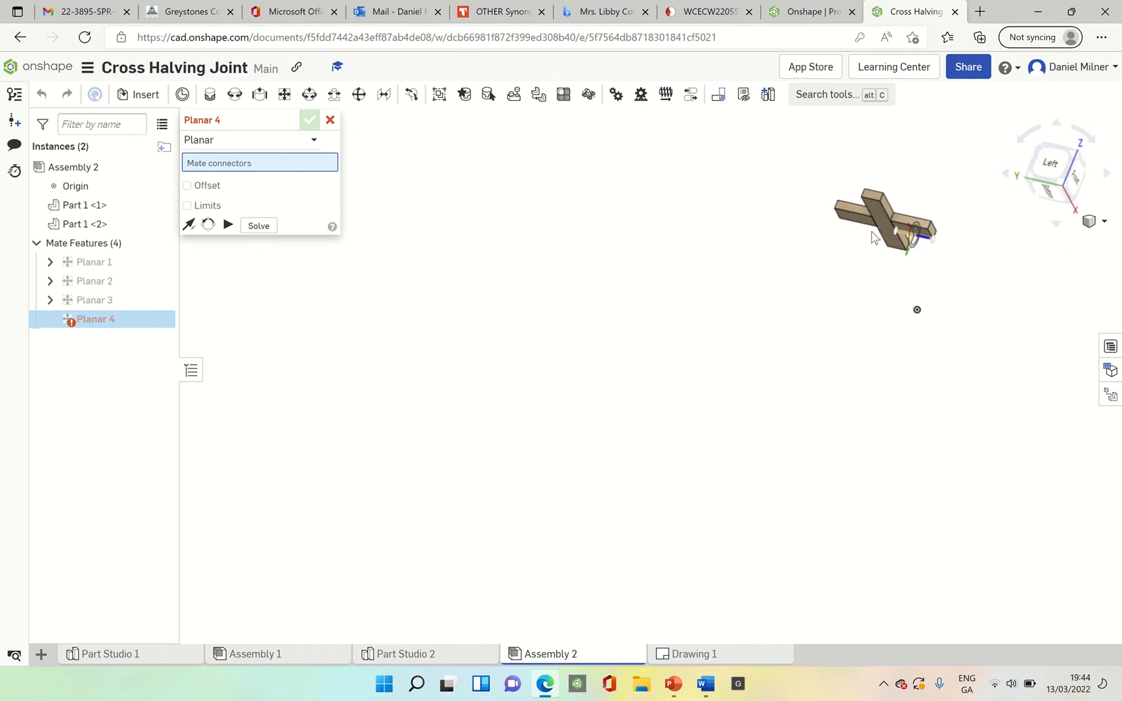
pyautogui.moveTo(917, 308); pyautogui.dragTo(818, 261, button='right')
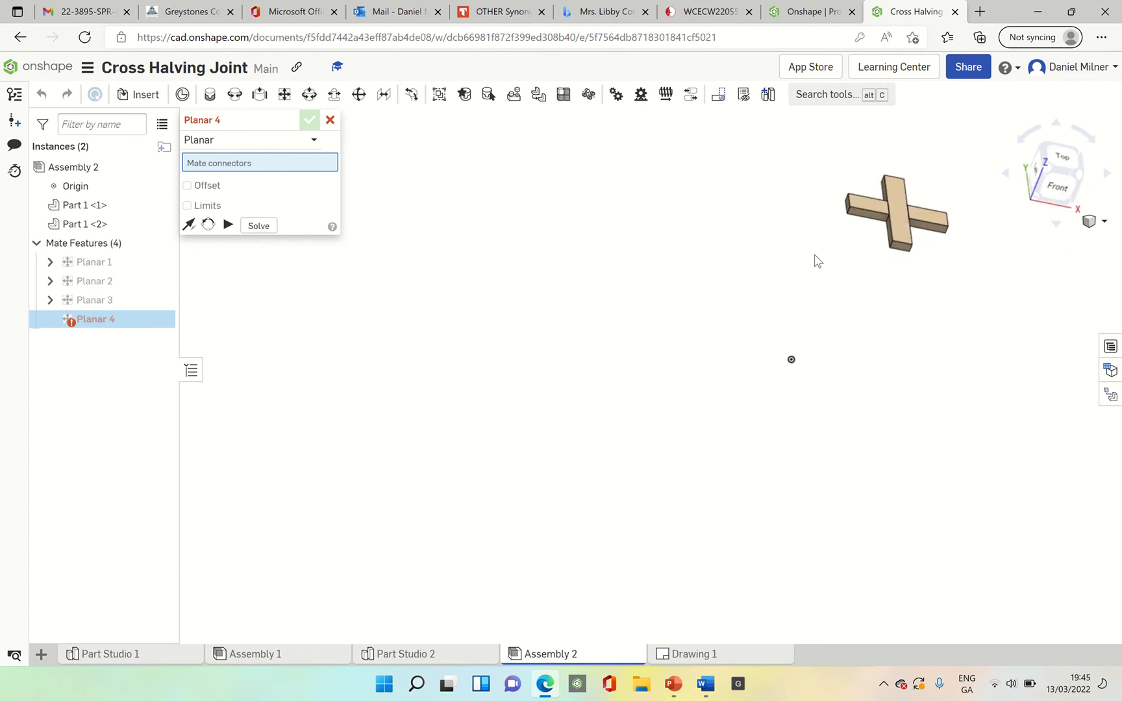
pyautogui.press('f')
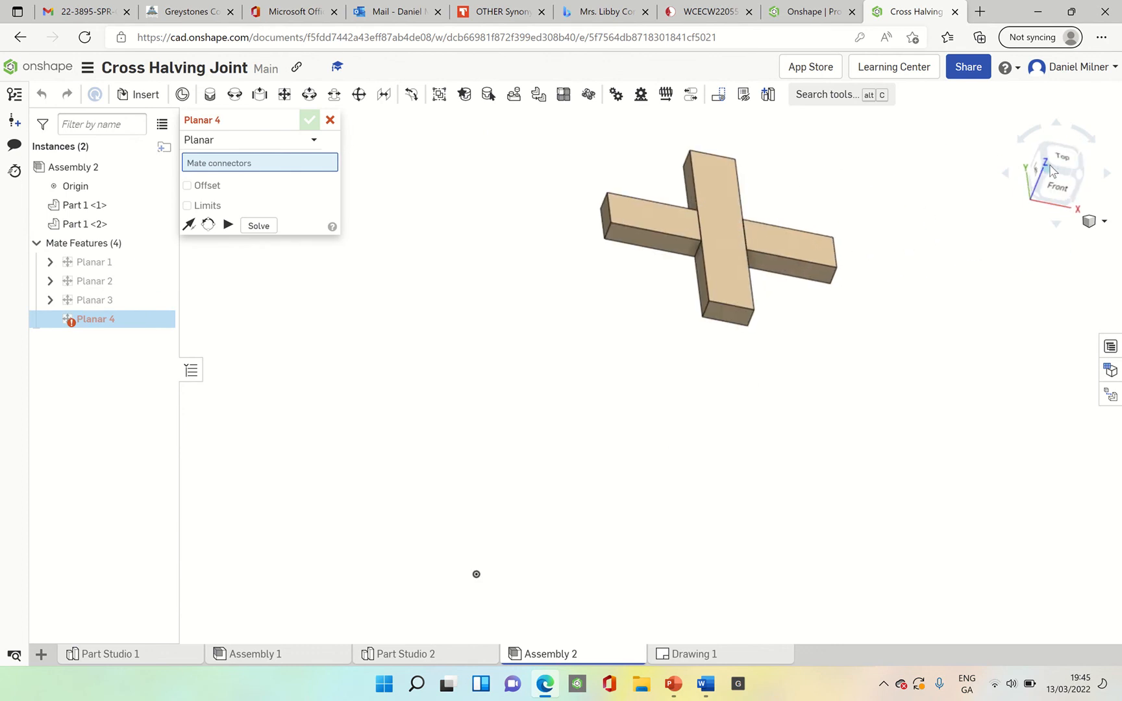
pyautogui.click(1052, 170)
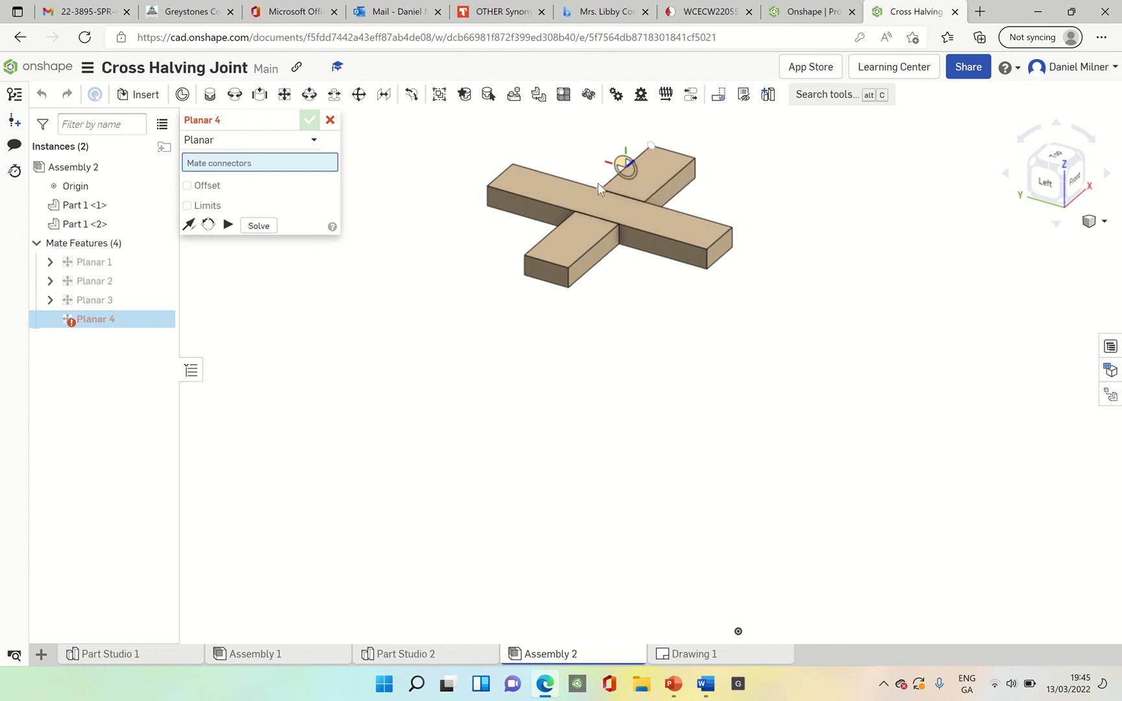
pyautogui.scroll(3, 567, 134)
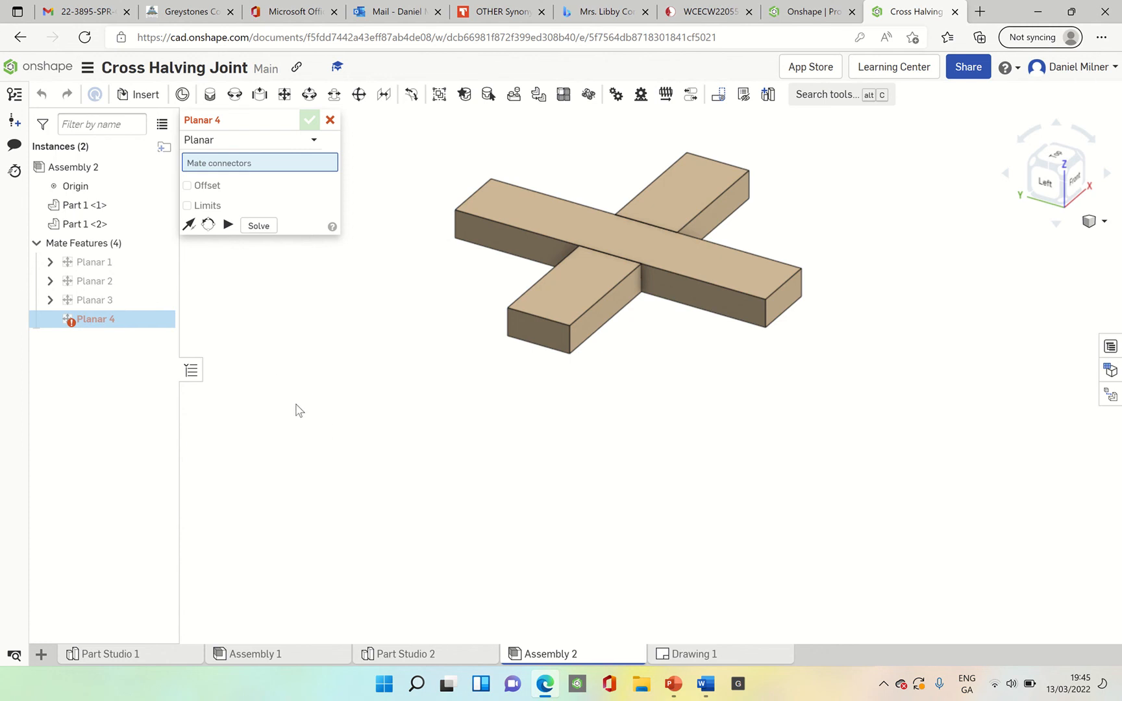
pyautogui.click(694, 663)
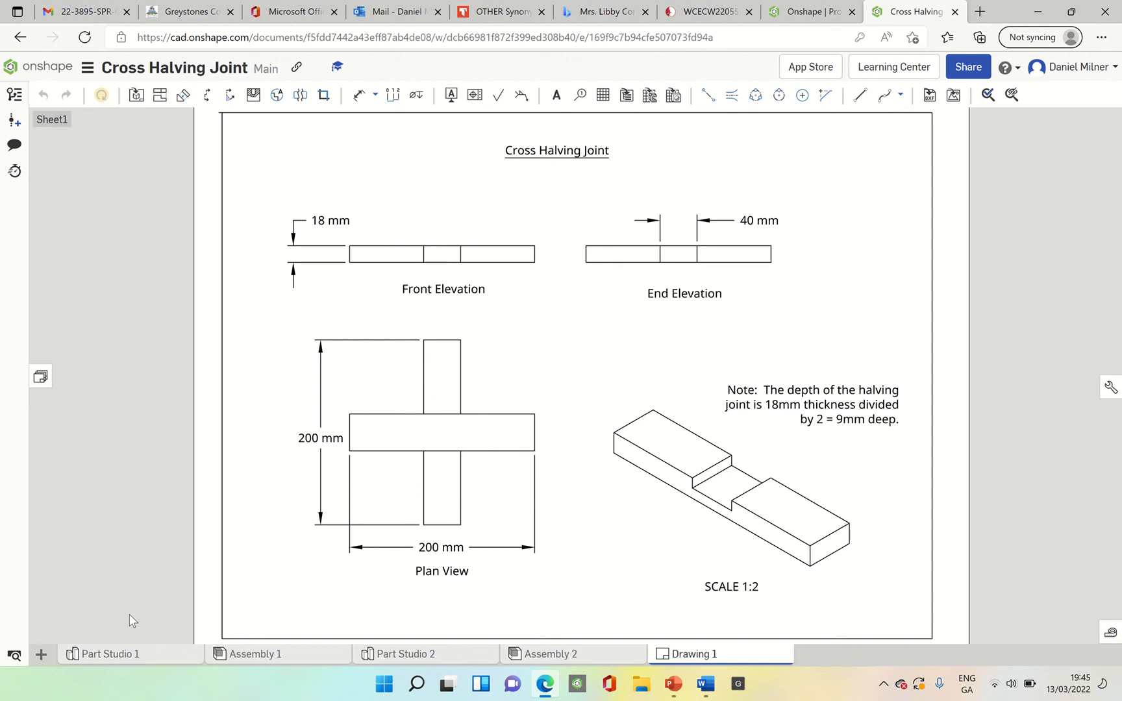
# Create a new drawing from a custom template at size A, without a border or titleblock
pyautogui.click(40, 656)
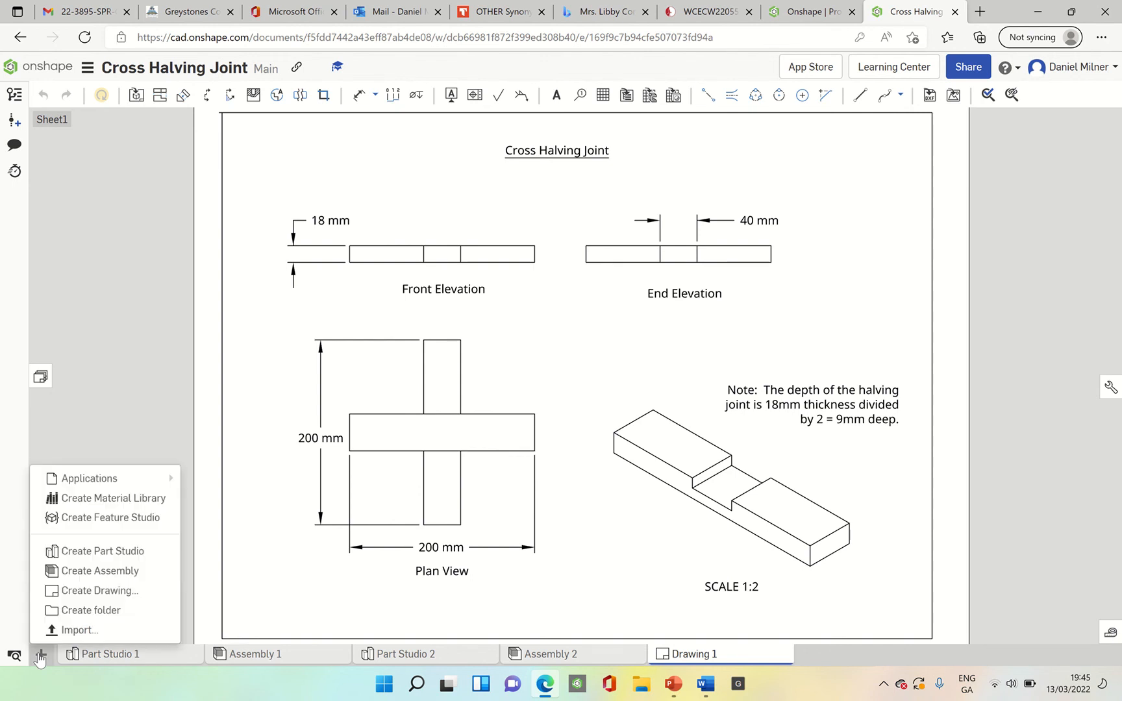
pyautogui.click(106, 592)
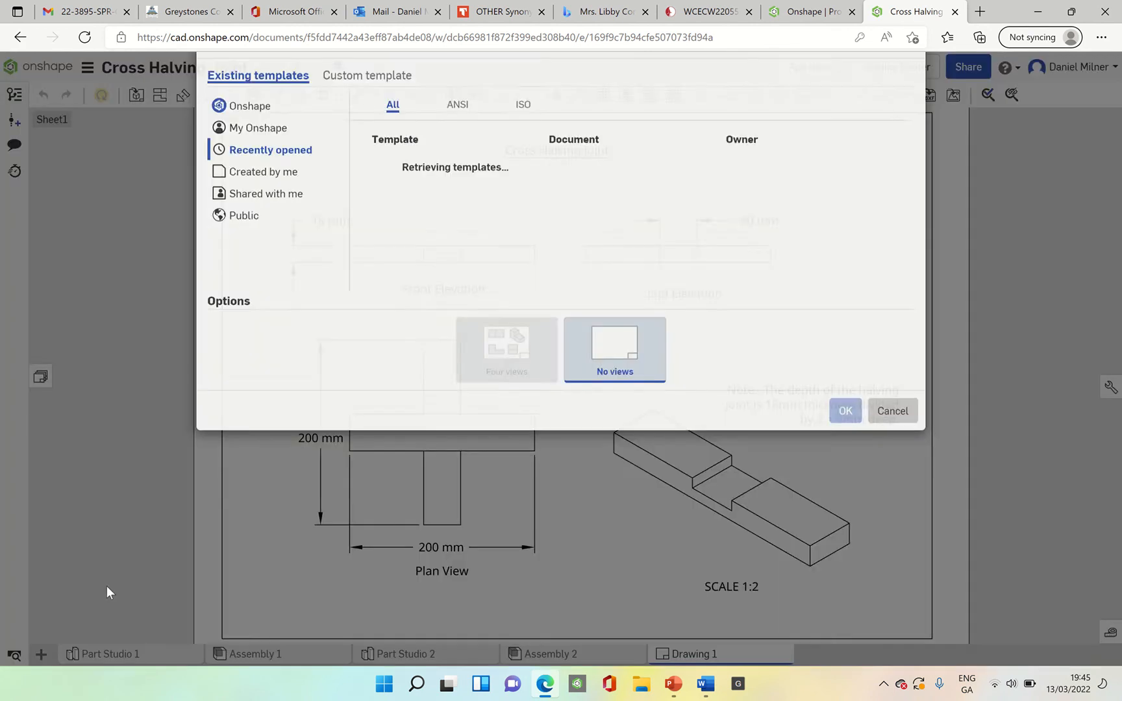
pyautogui.click(403, 119)
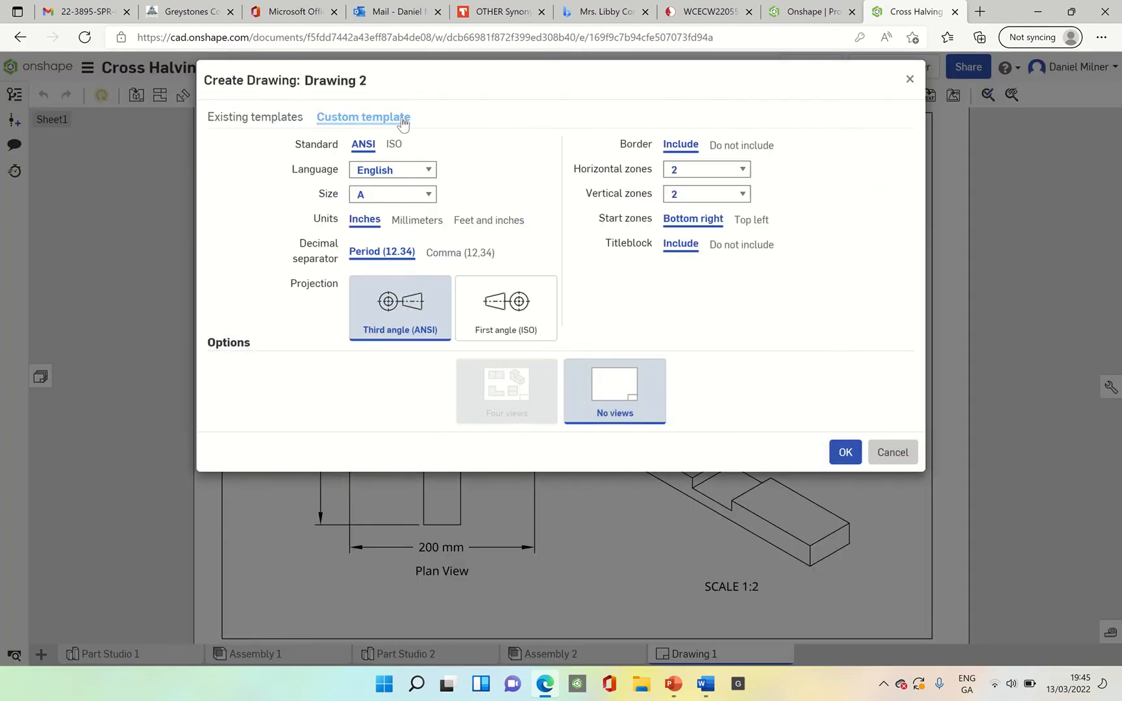
pyautogui.click(741, 144)
pyautogui.click(744, 171)
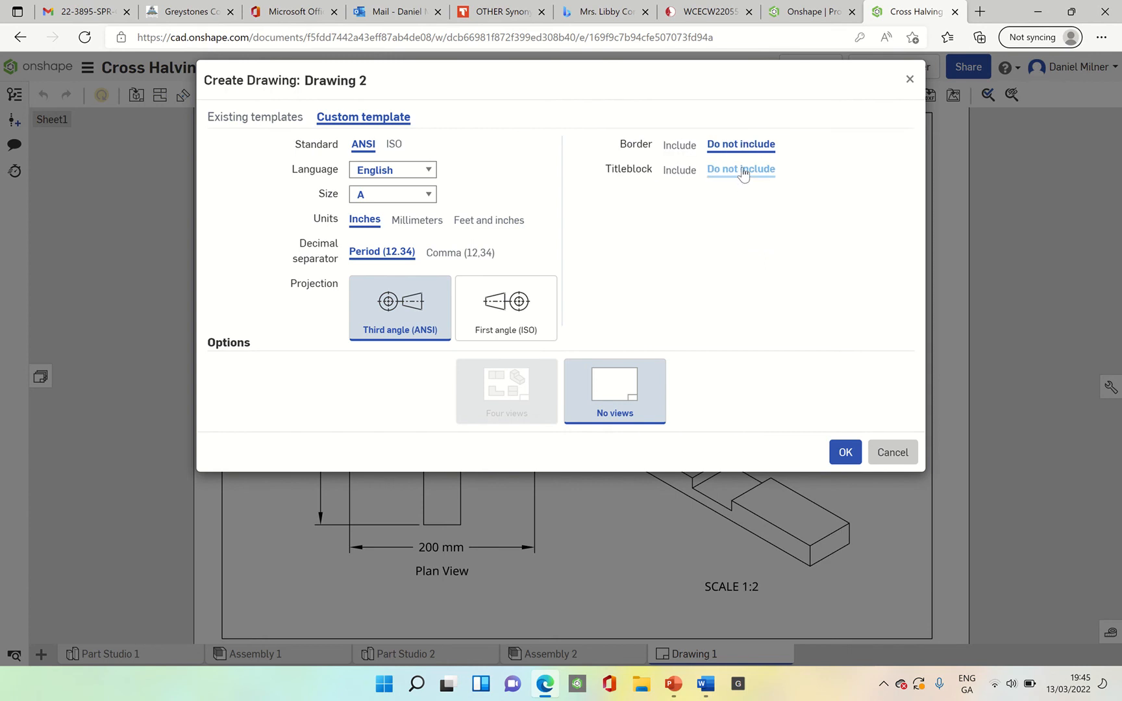
pyautogui.click(847, 454)
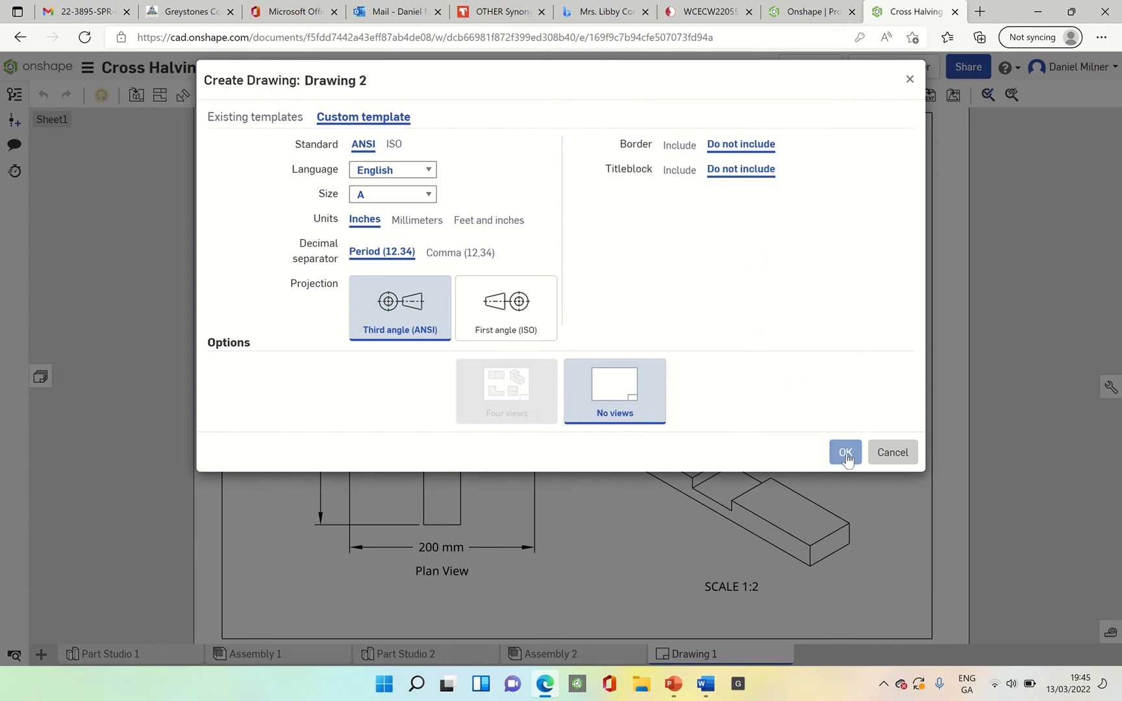
pyautogui.click(409, 196)
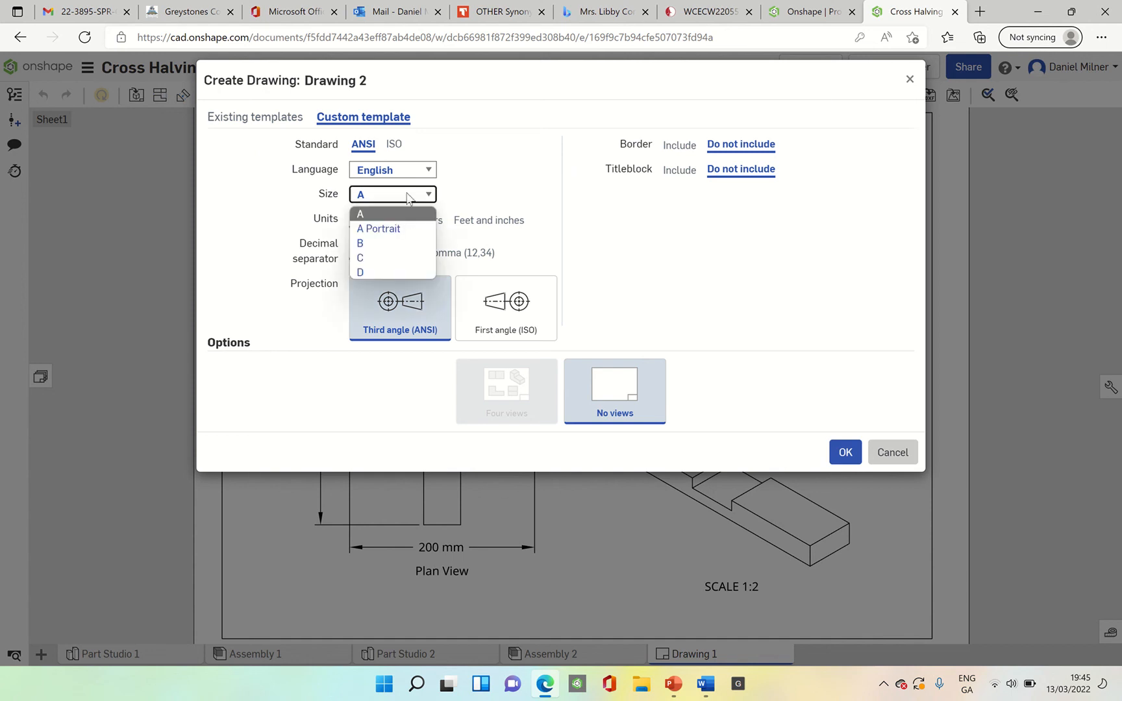
pyautogui.click(383, 217)
pyautogui.click(845, 453)
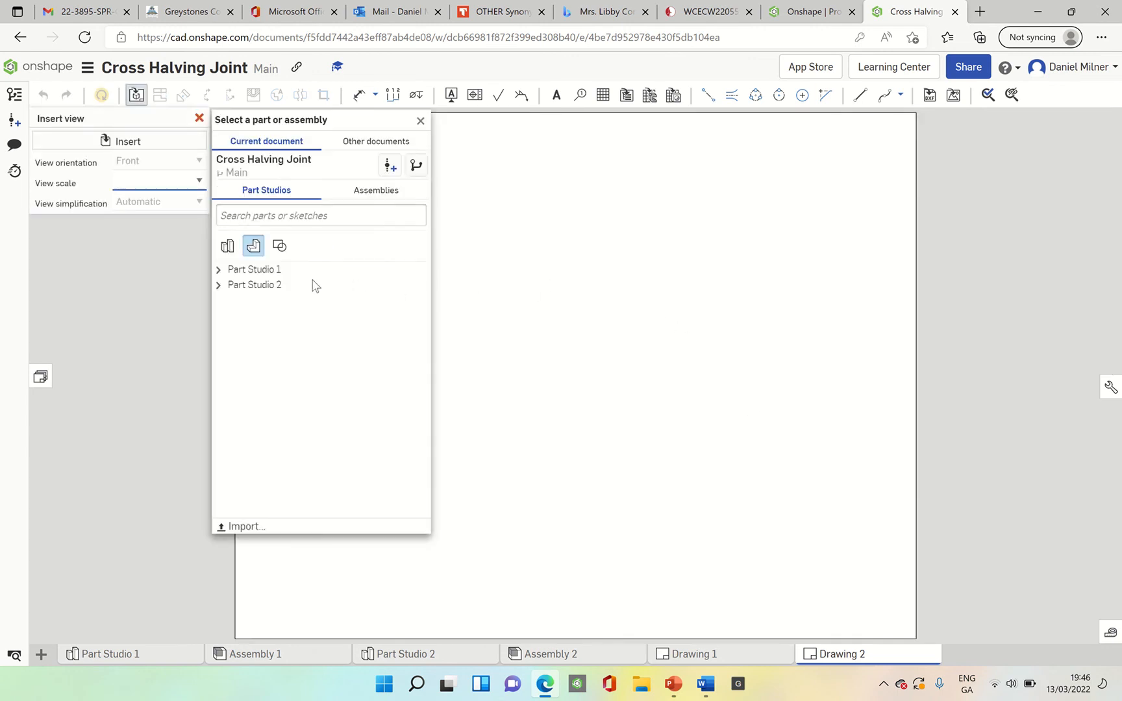
# Insert a 1:3 front view of the Part Studio 2 bar, and project a plan view above it and an end view to its right
pyautogui.click(274, 287)
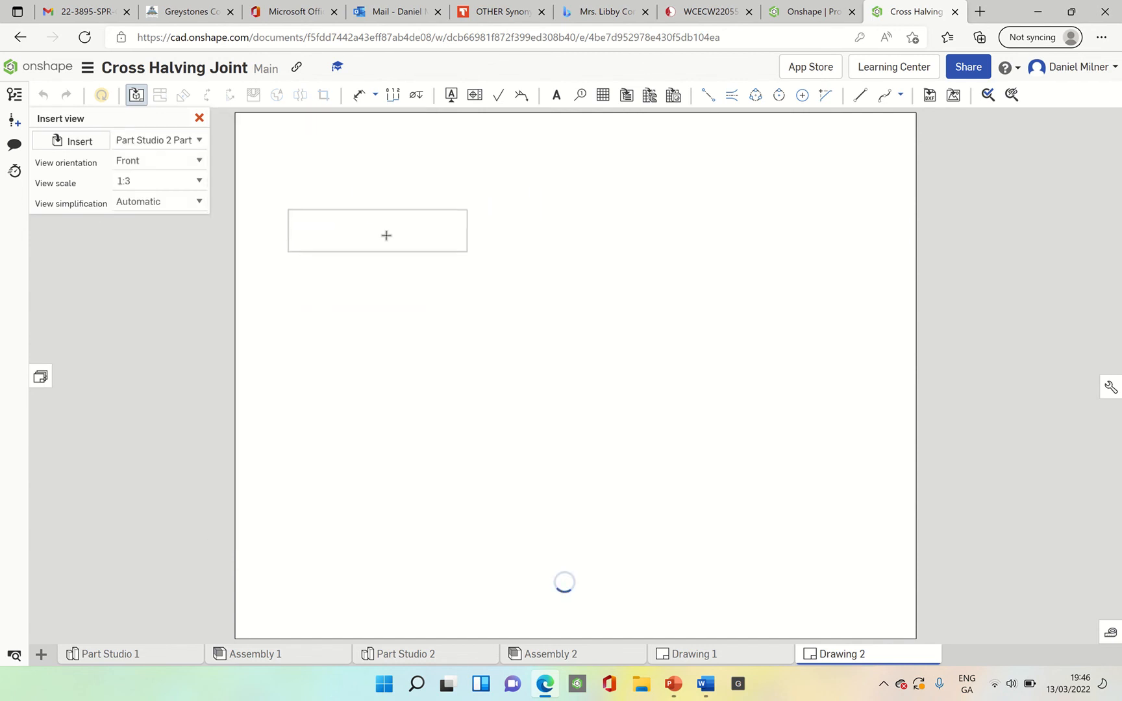
pyautogui.click(398, 238)
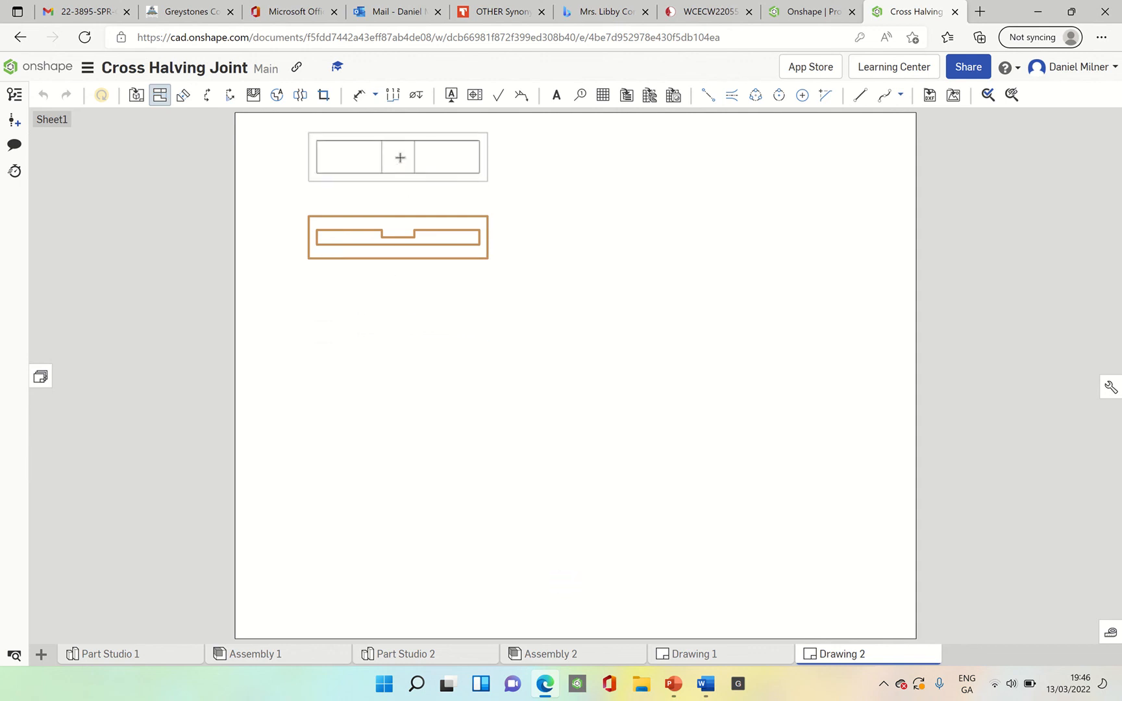
pyautogui.click(400, 157)
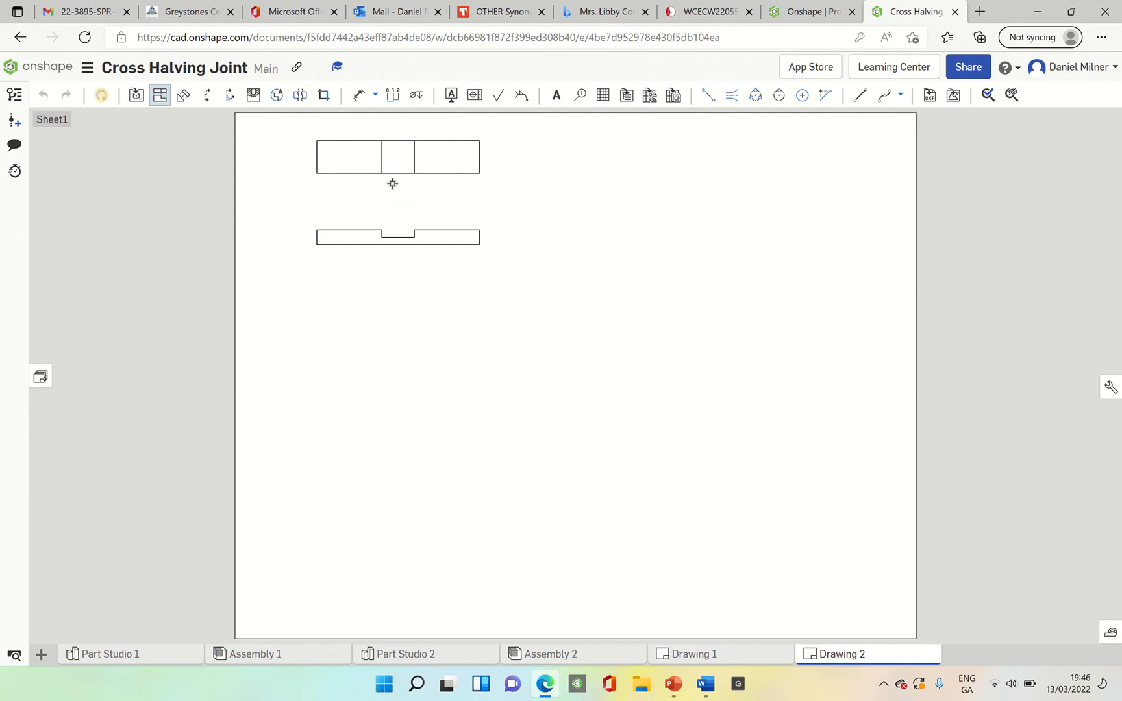
pyautogui.click(397, 233)
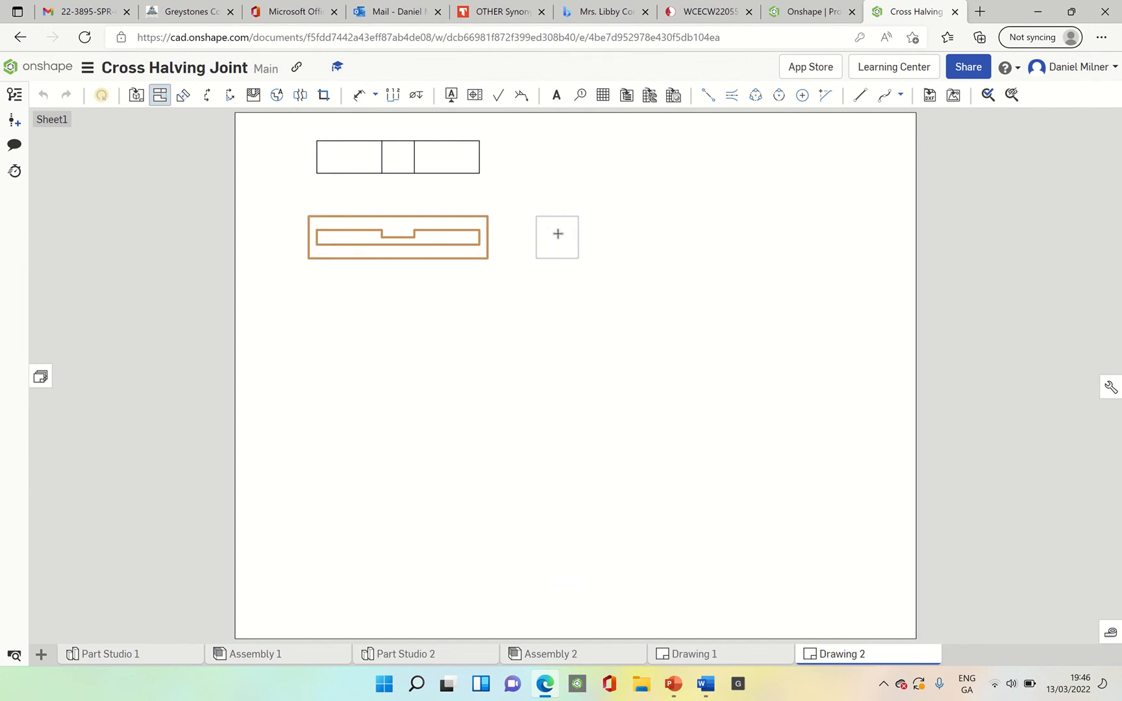
pyautogui.click(558, 233)
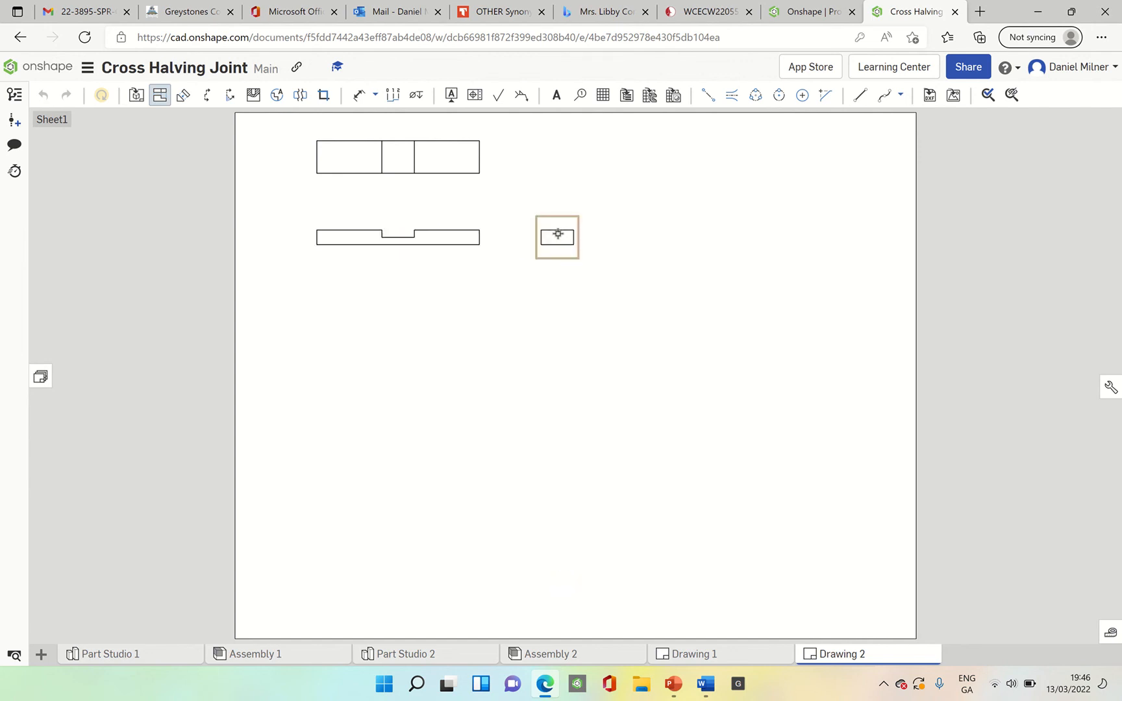
# Project an isometric view from the front view, place it over the sheet's upper-left corner, and end the projection command
pyautogui.click(419, 240)
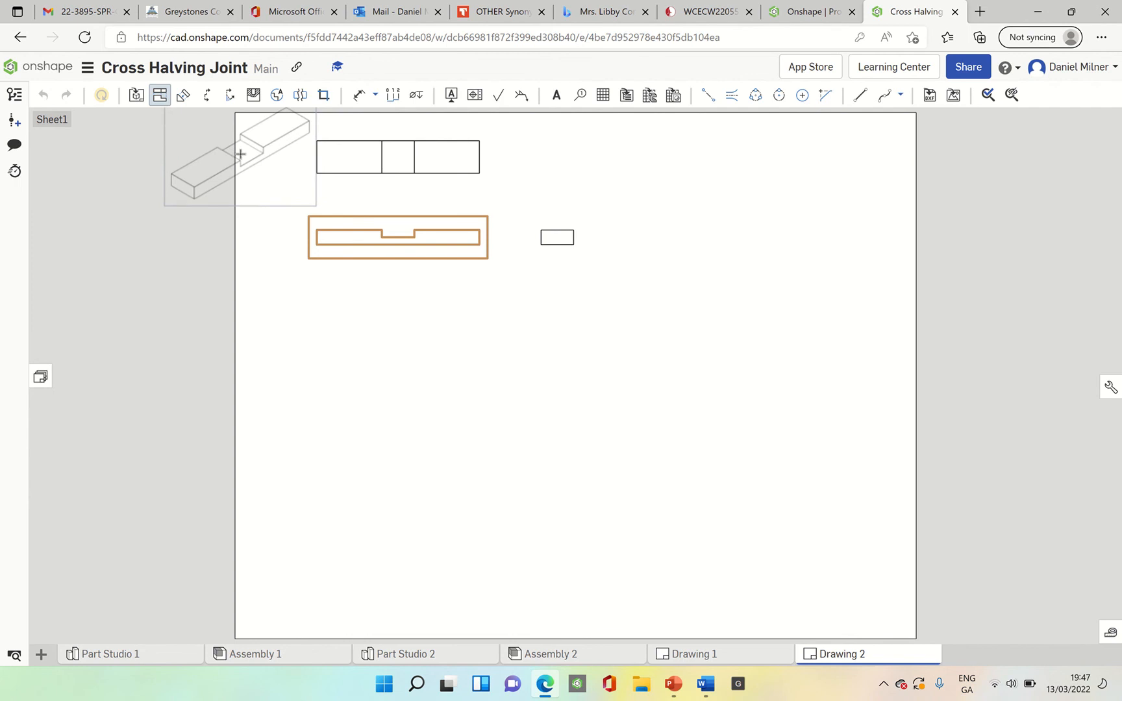
pyautogui.click(241, 154)
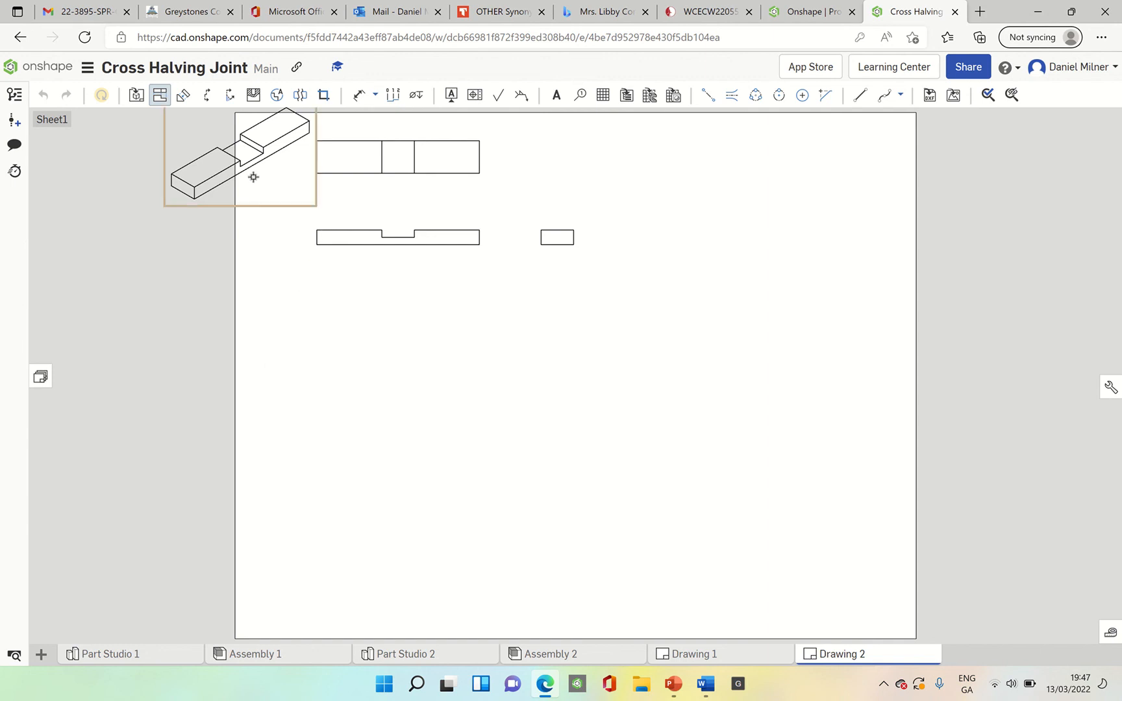
pyautogui.moveTo(364, 267); pyautogui.dragTo(470, 332)
pyautogui.moveTo(593, 401); pyautogui.dragTo(711, 440)
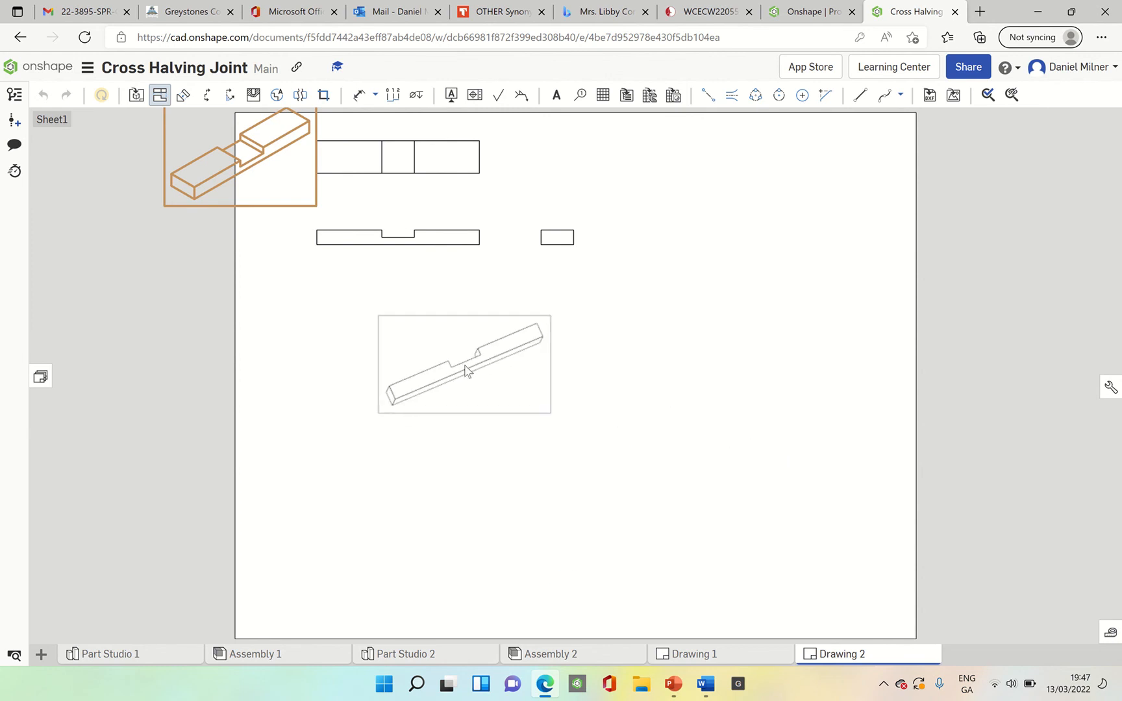
pyautogui.press('Escape')
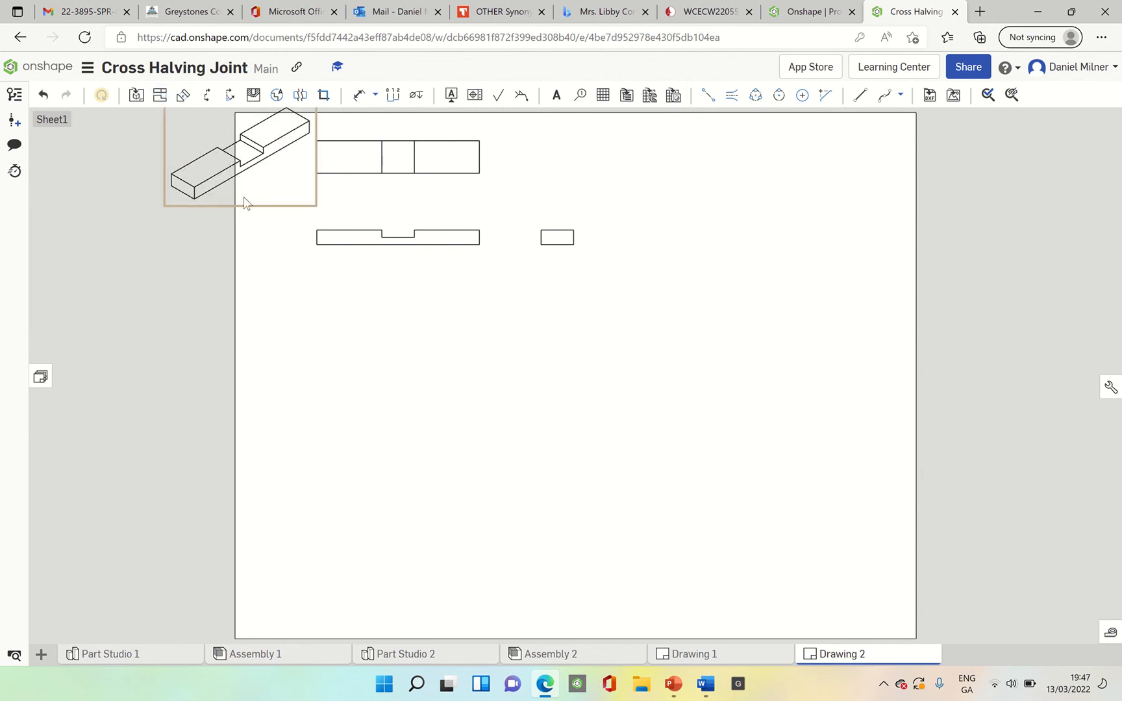
# Move the isometric bar view to the sheet's lower right and the plan view below the front view
pyautogui.moveTo(237, 173); pyautogui.dragTo(674, 426)
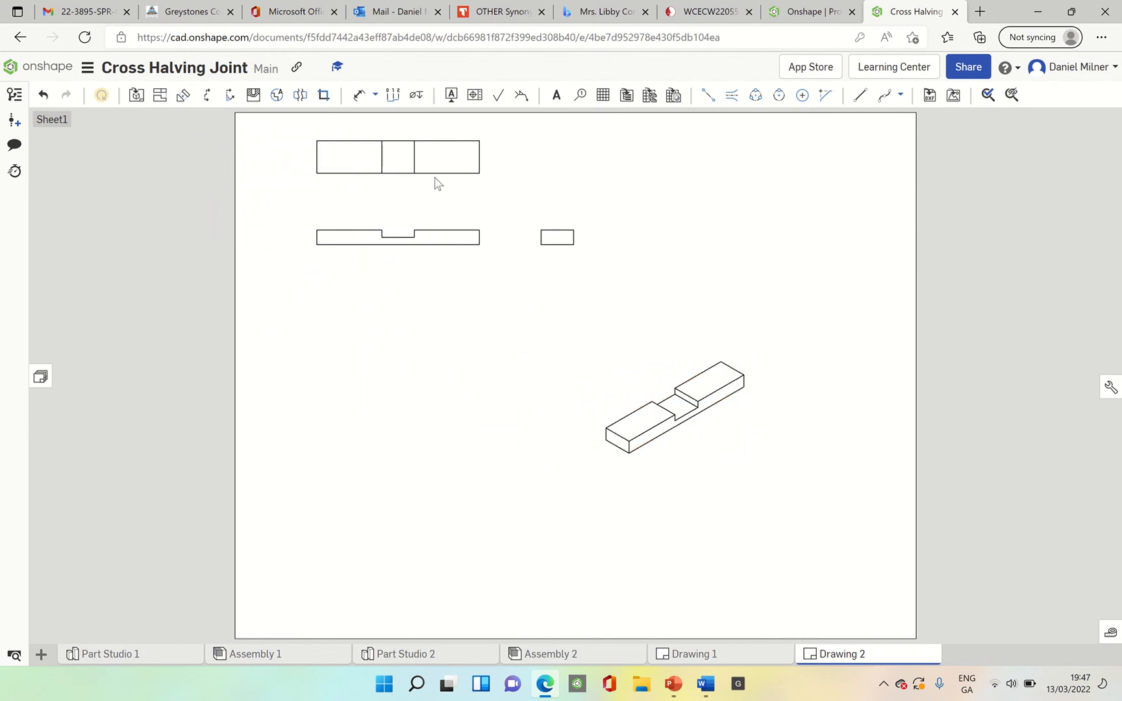
pyautogui.moveTo(435, 182); pyautogui.dragTo(437, 339)
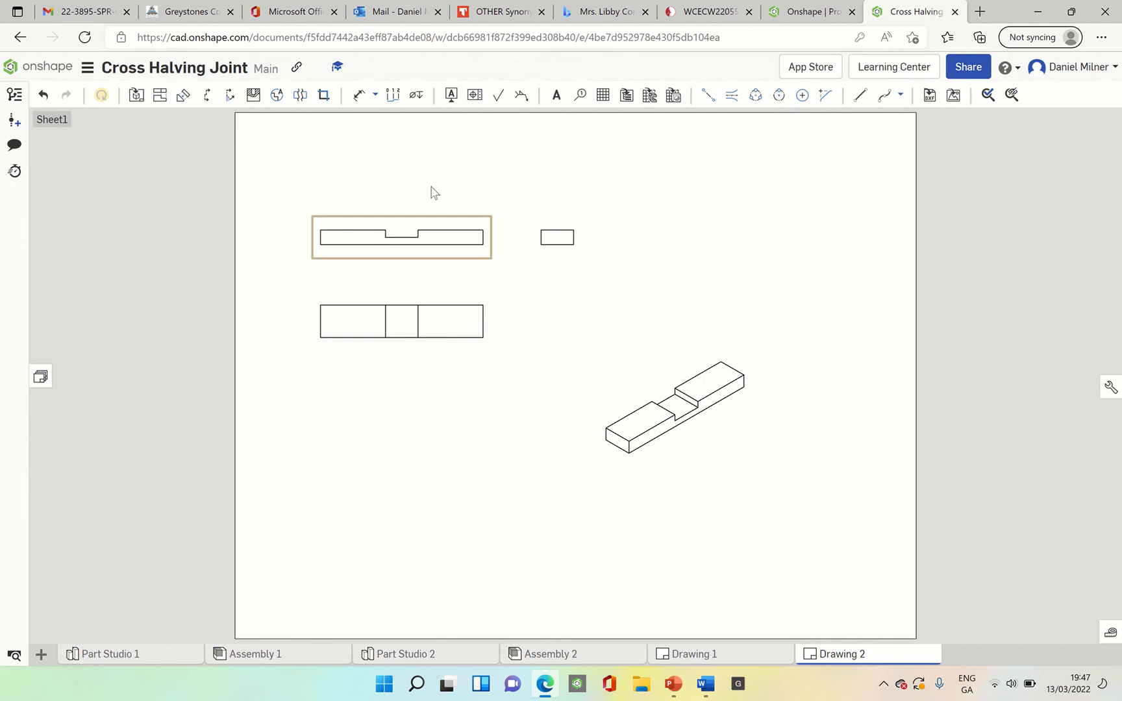
# Set the front view's scale to 1:2 and move the end view further right, clear of the front view
pyautogui.doubleClick(452, 247)
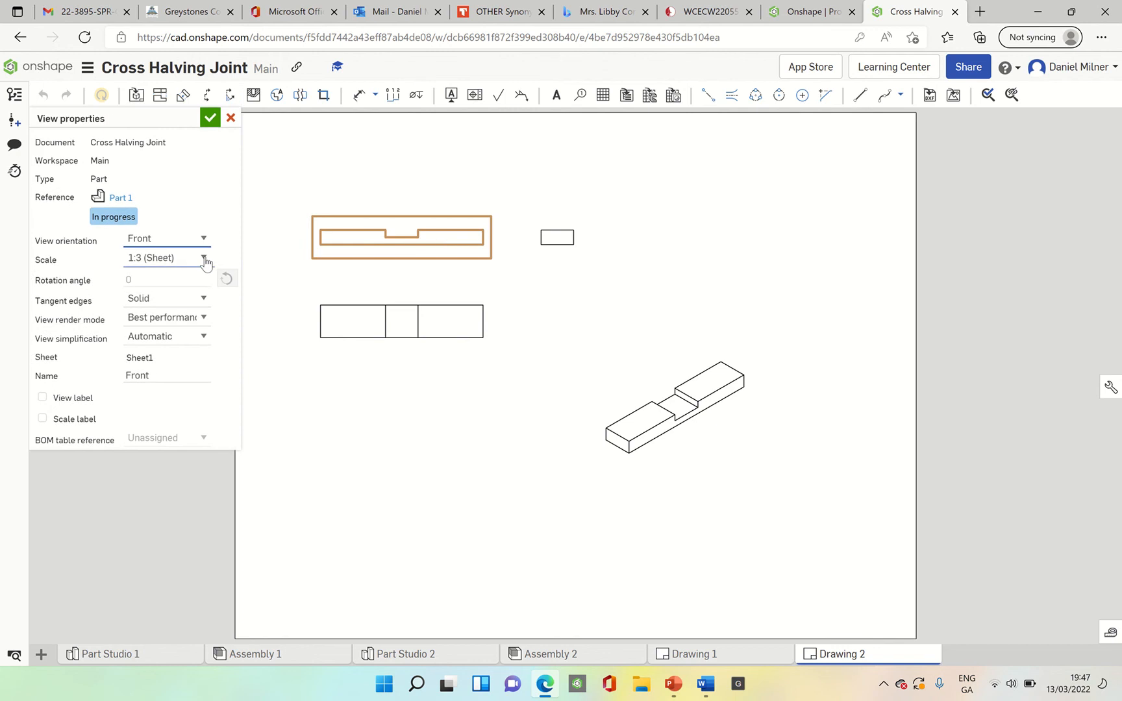
pyautogui.click(204, 260)
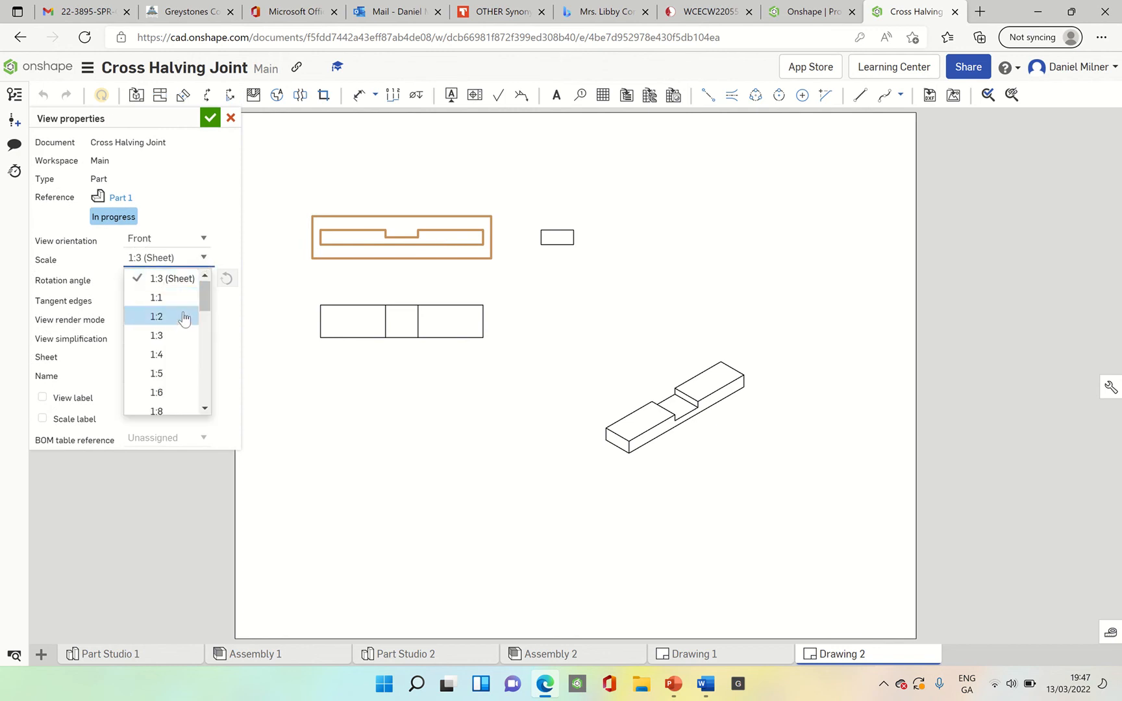
pyautogui.click(184, 317)
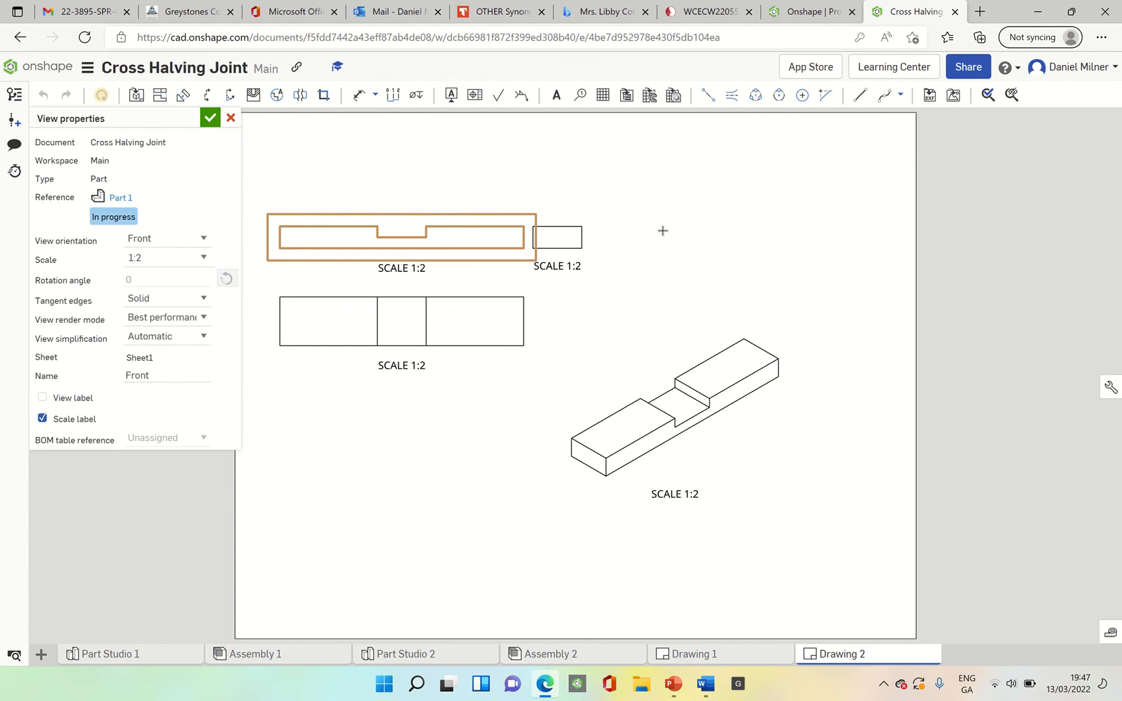
pyautogui.click(210, 118)
pyautogui.moveTo(581, 238); pyautogui.dragTo(617, 239)
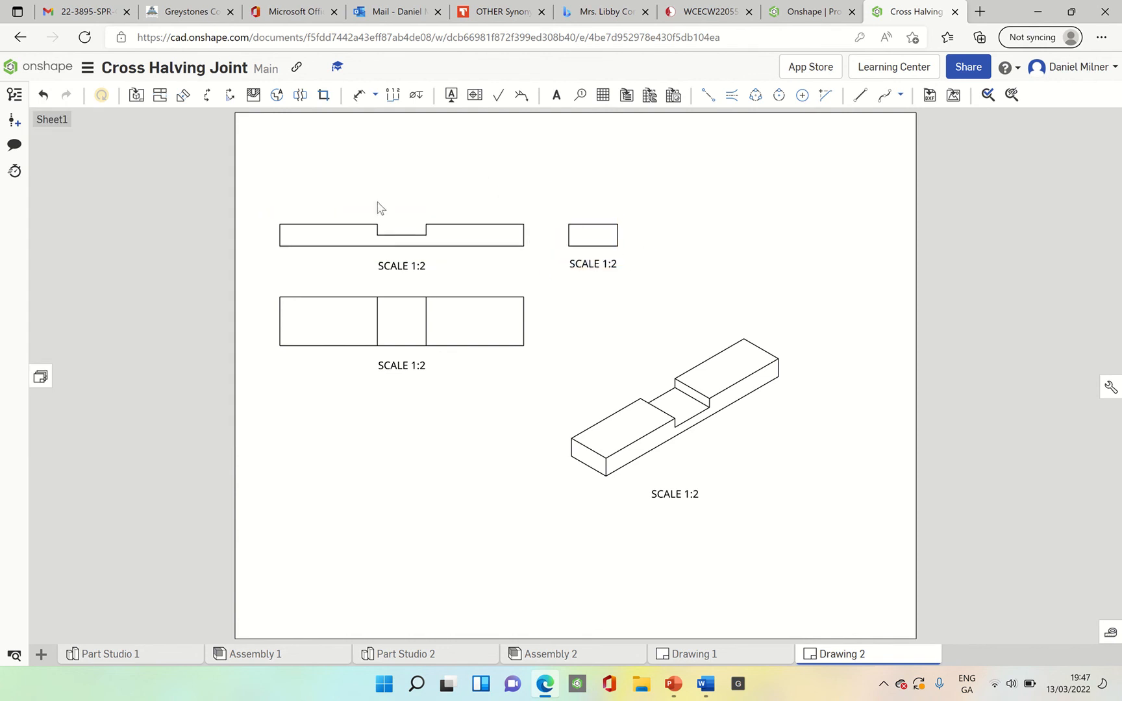
# Delete the scale labels under the front, end and plan views
pyautogui.click(417, 276)
pyautogui.press('Delete')
pyautogui.click(584, 264)
pyautogui.press('Delete')
pyautogui.click(411, 373)
pyautogui.press('Delete')
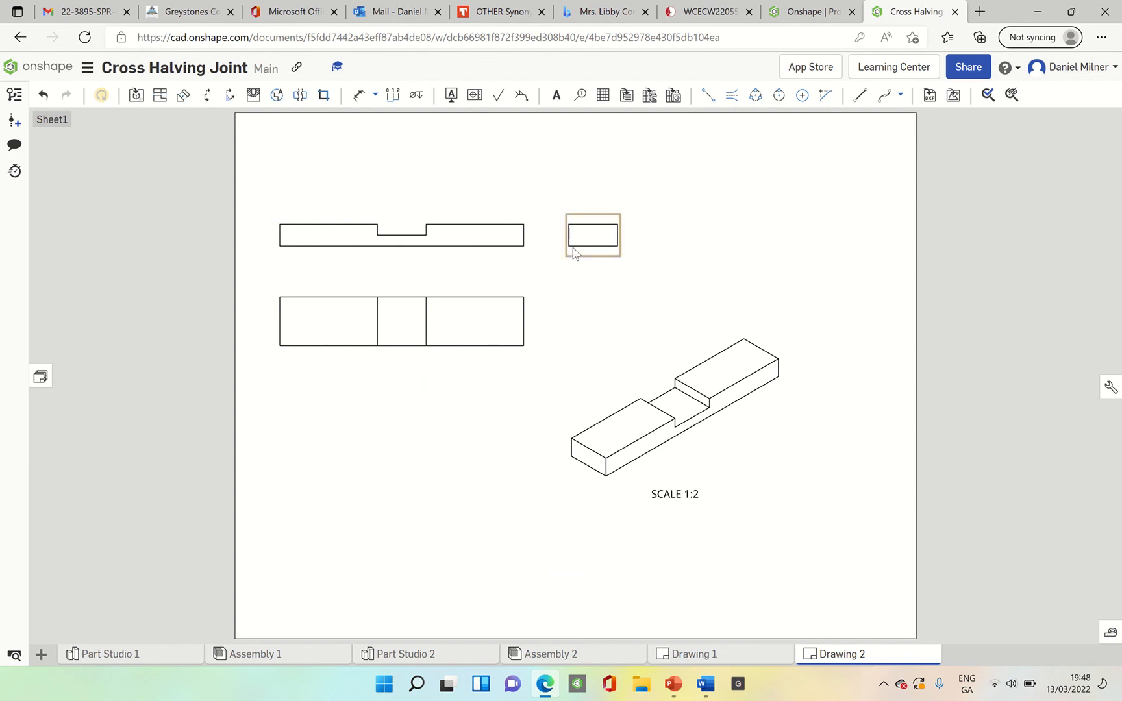
# Insert an isometric view of Assembly 2 at 1:3 scale in the sheet's upper-right area
pyautogui.click(136, 96)
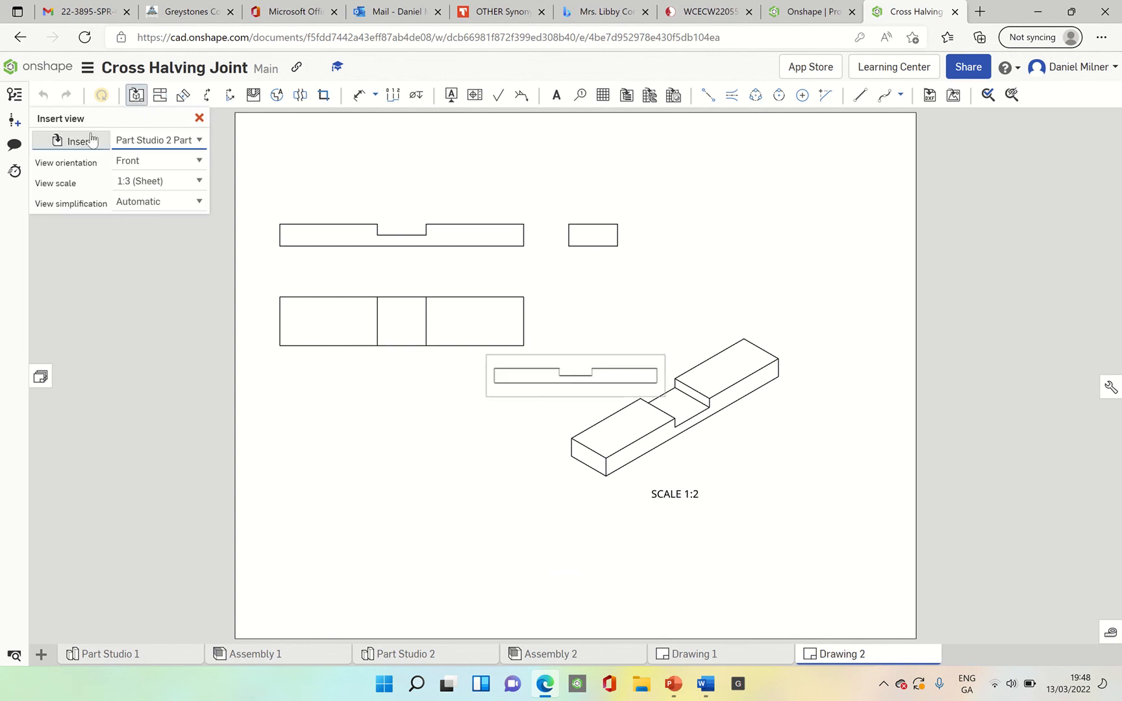
pyautogui.click(92, 141)
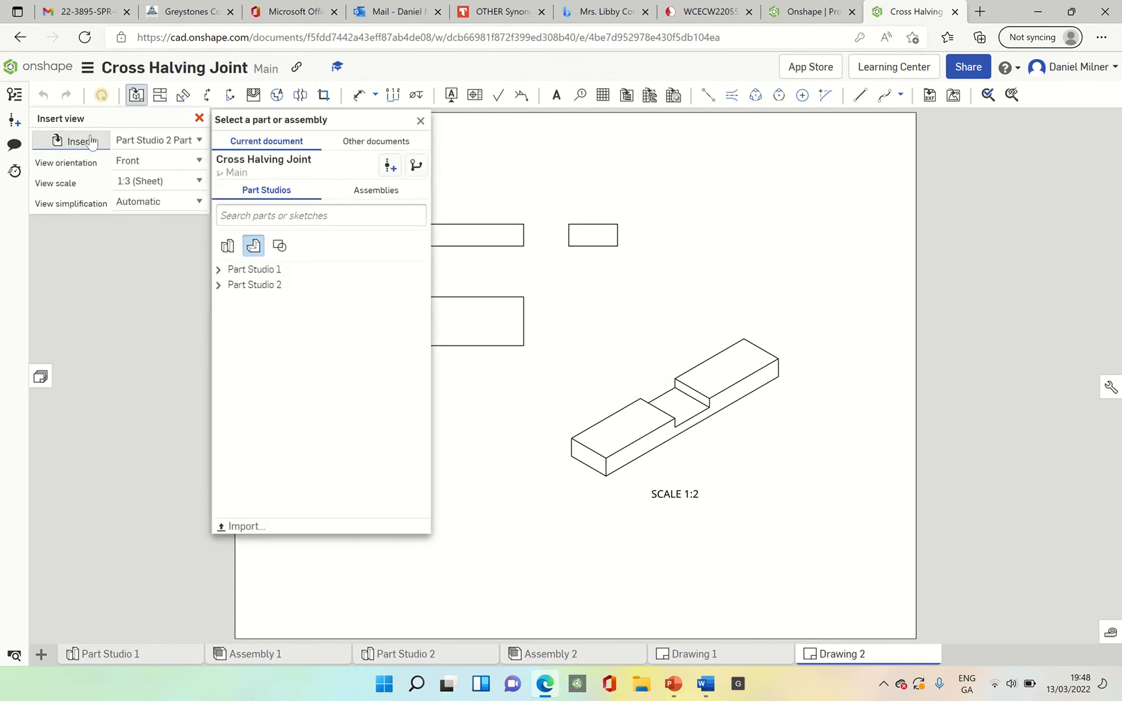
pyautogui.click(381, 193)
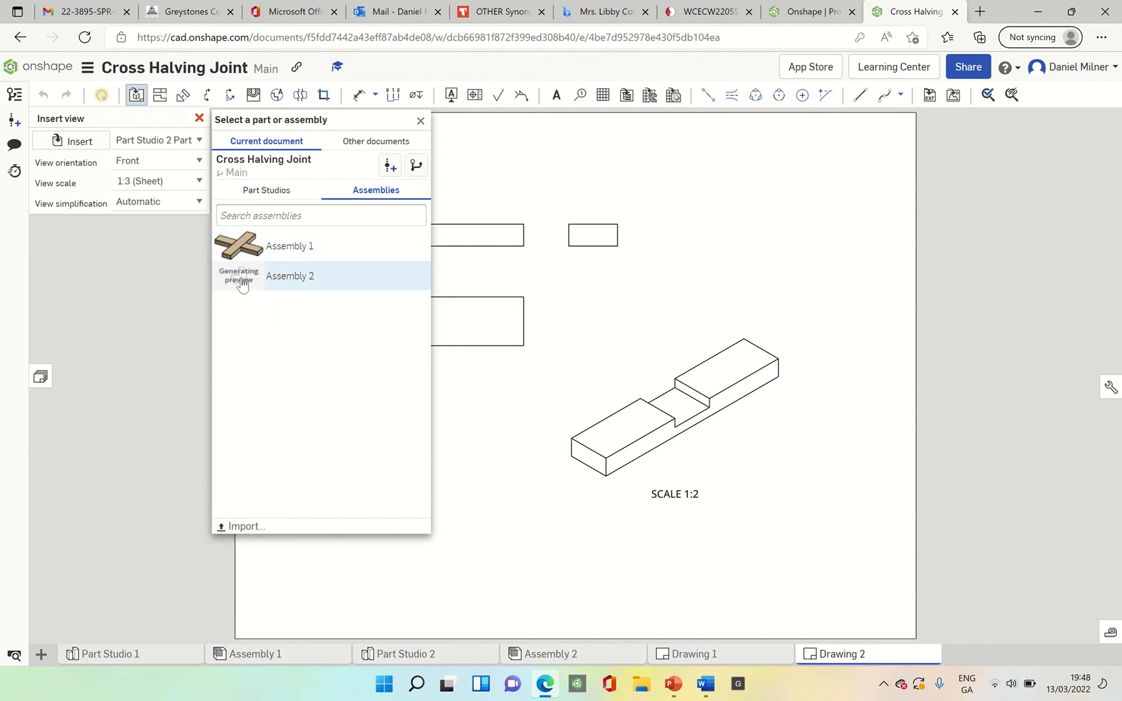
pyautogui.click(242, 284)
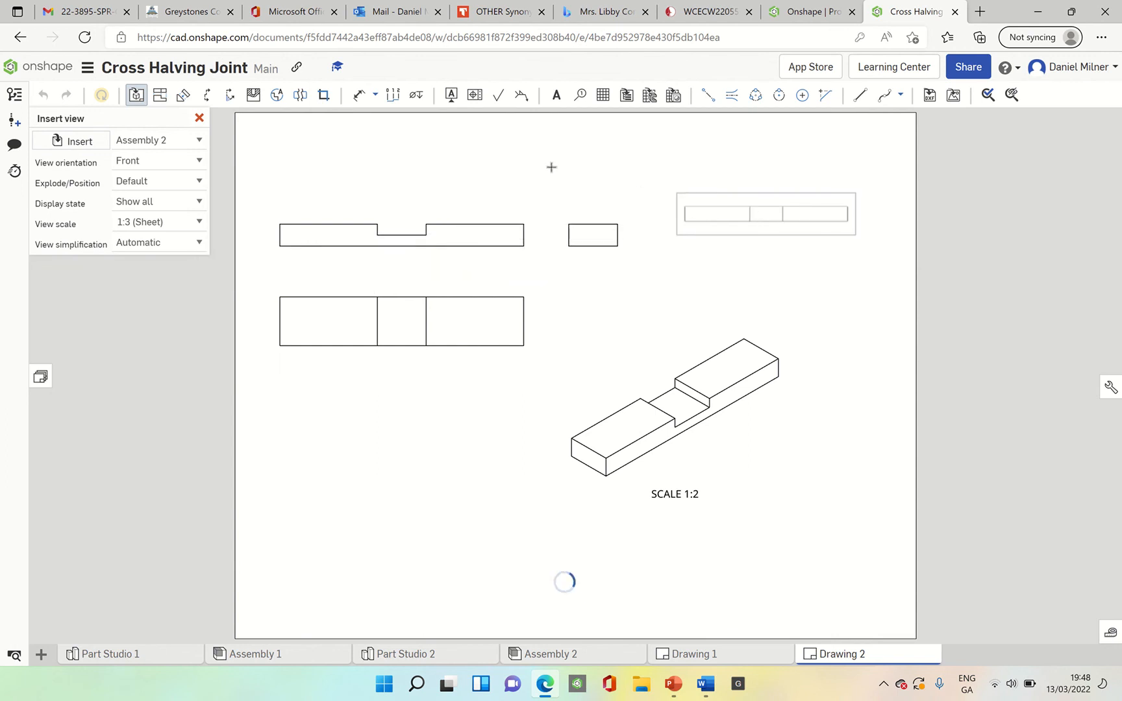
pyautogui.click(199, 160)
pyautogui.click(175, 266)
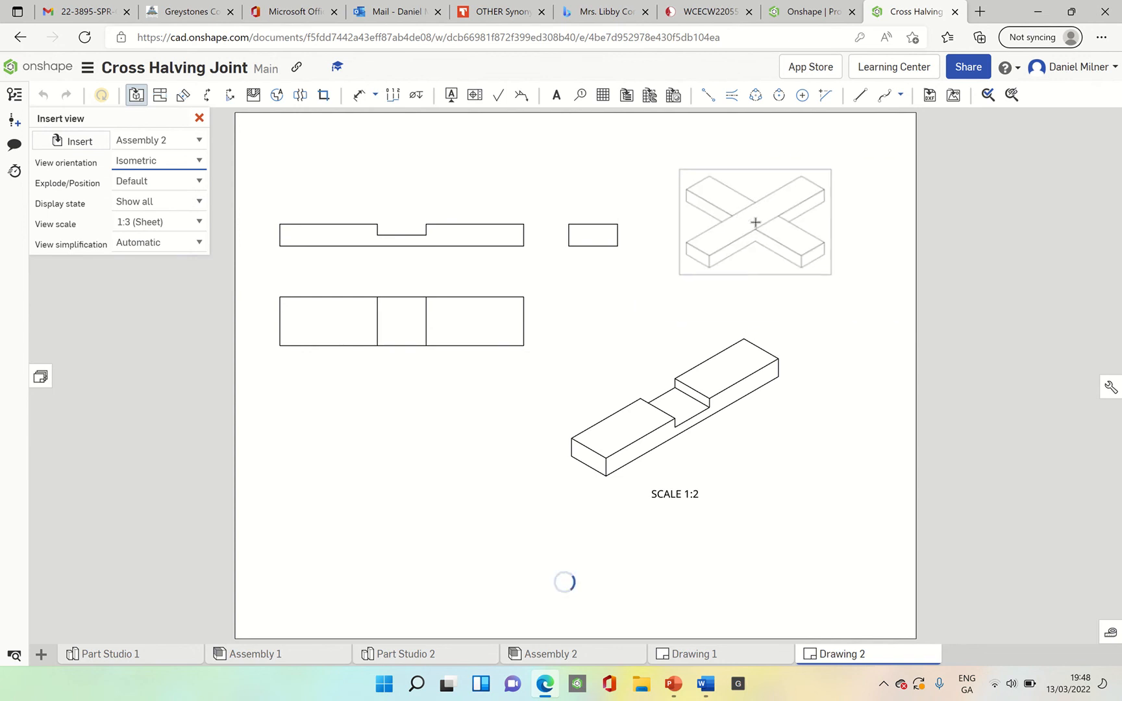
pyautogui.click(755, 222)
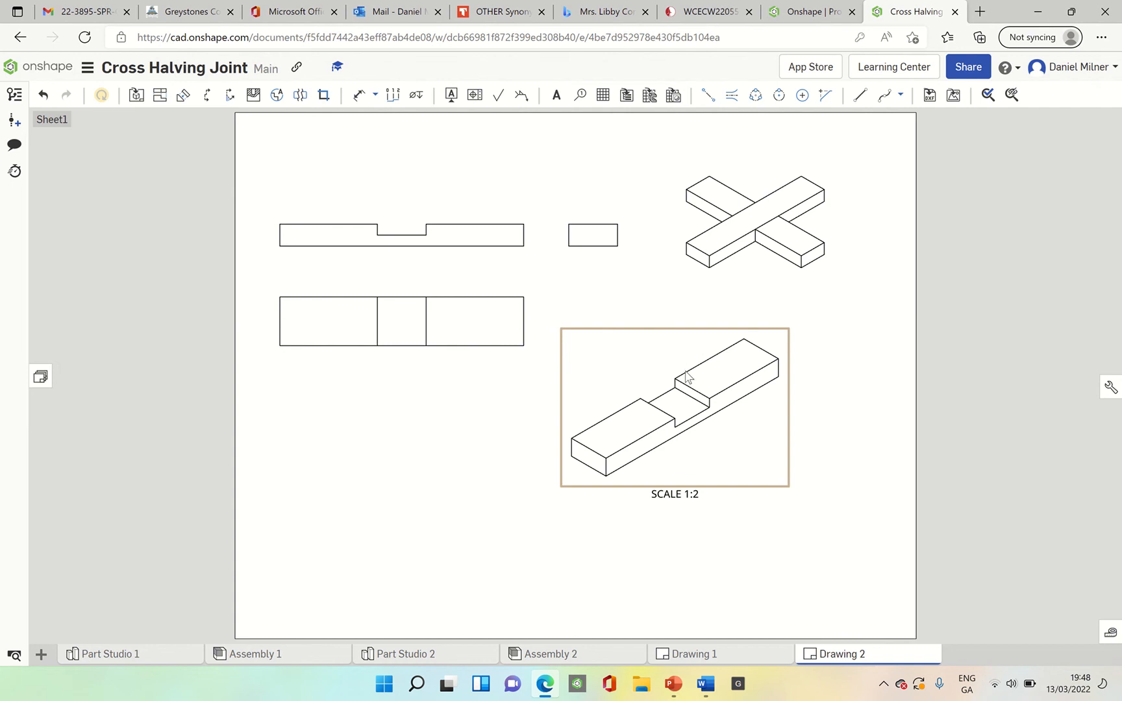
# Move the bar's isometric view below the plan view and the assembly's isometric view to the sheet's lower right
pyautogui.moveTo(682, 378)
pyautogui.mouseDown()
pyautogui.moveTo(613, 421)
pyautogui.moveTo(434, 447)
pyautogui.mouseUp()
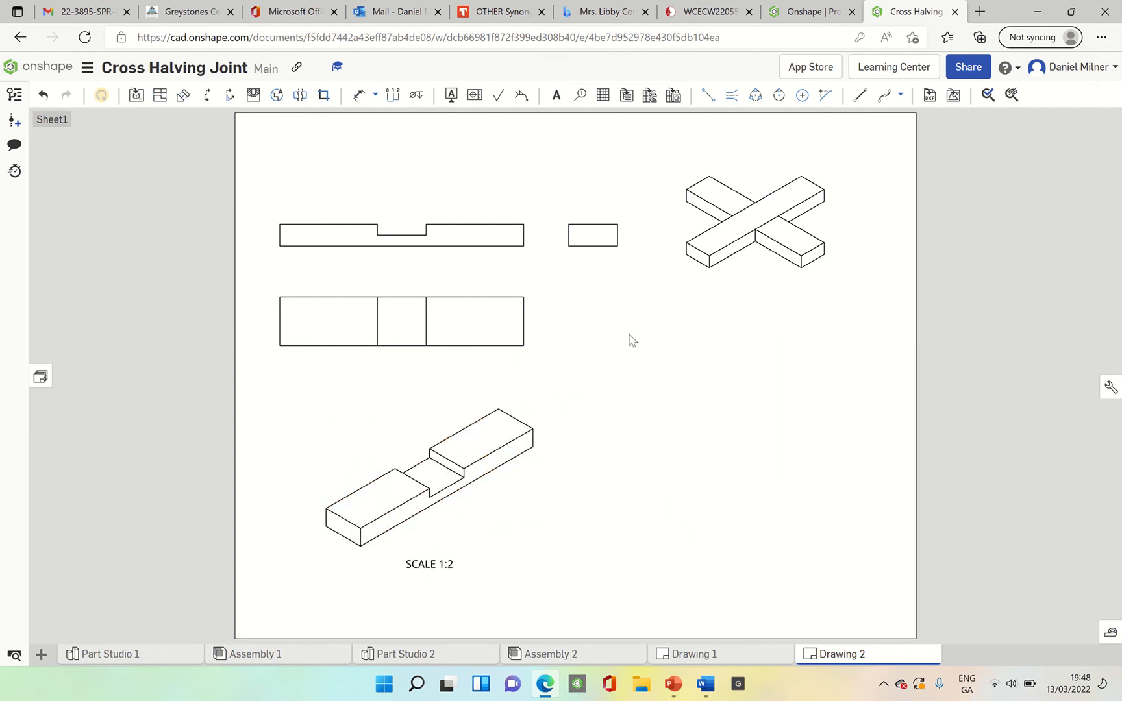
pyautogui.moveTo(757, 295); pyautogui.dragTo(776, 460)
# Set the assembly isometric view's scale to 1:2 and delete the scale label beneath it
pyautogui.doubleClick(776, 460)
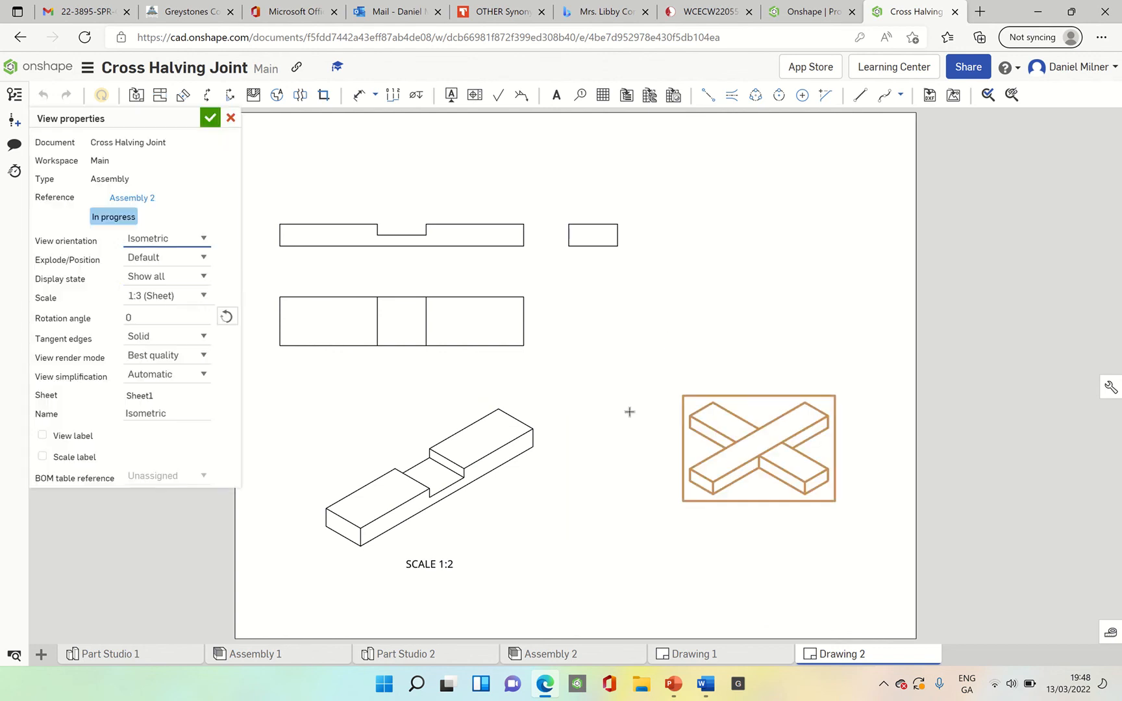
pyautogui.click(199, 297)
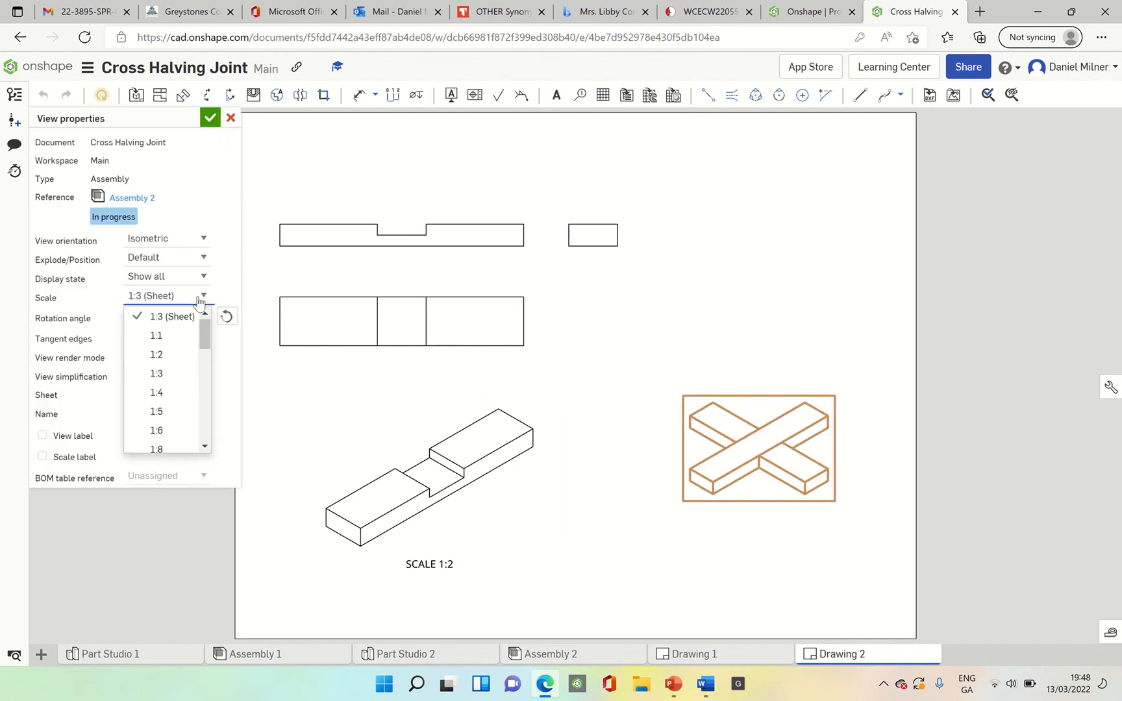
pyautogui.click(195, 355)
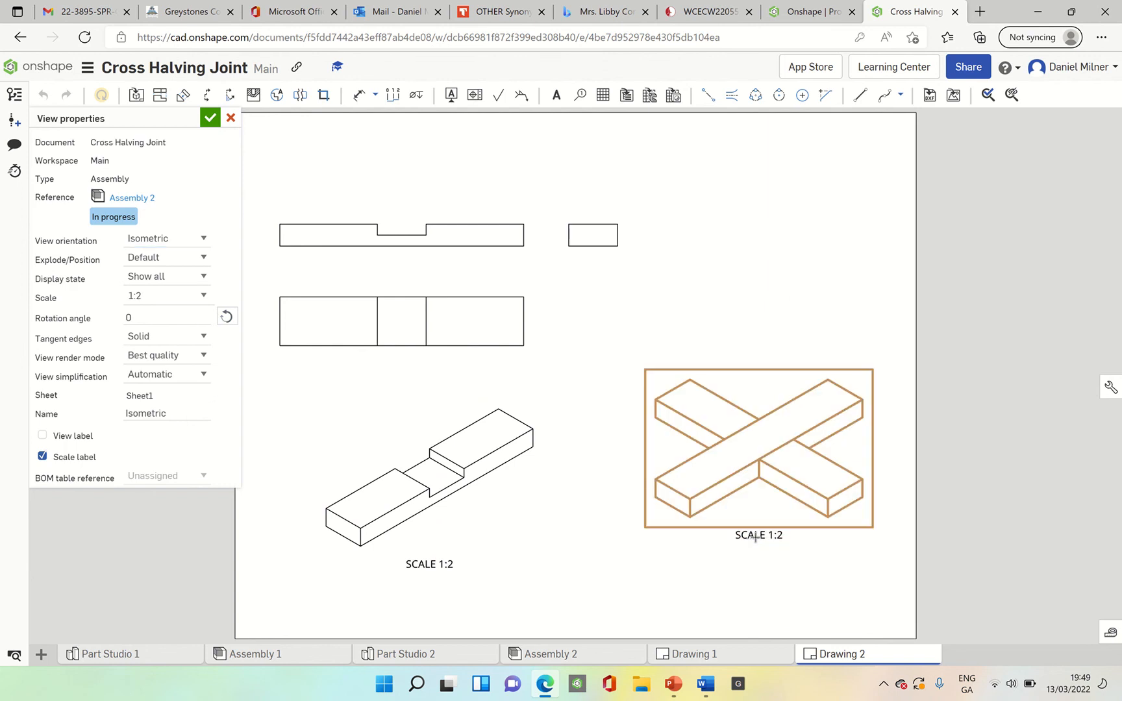
pyautogui.click(209, 119)
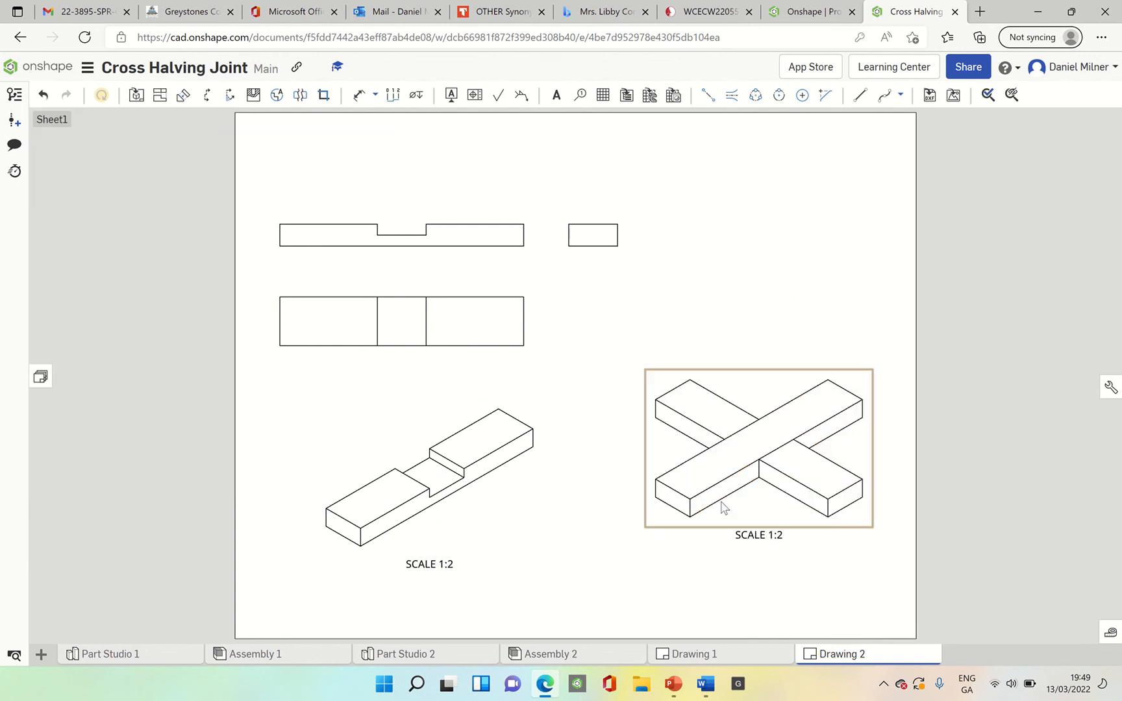
pyautogui.press('Delete')
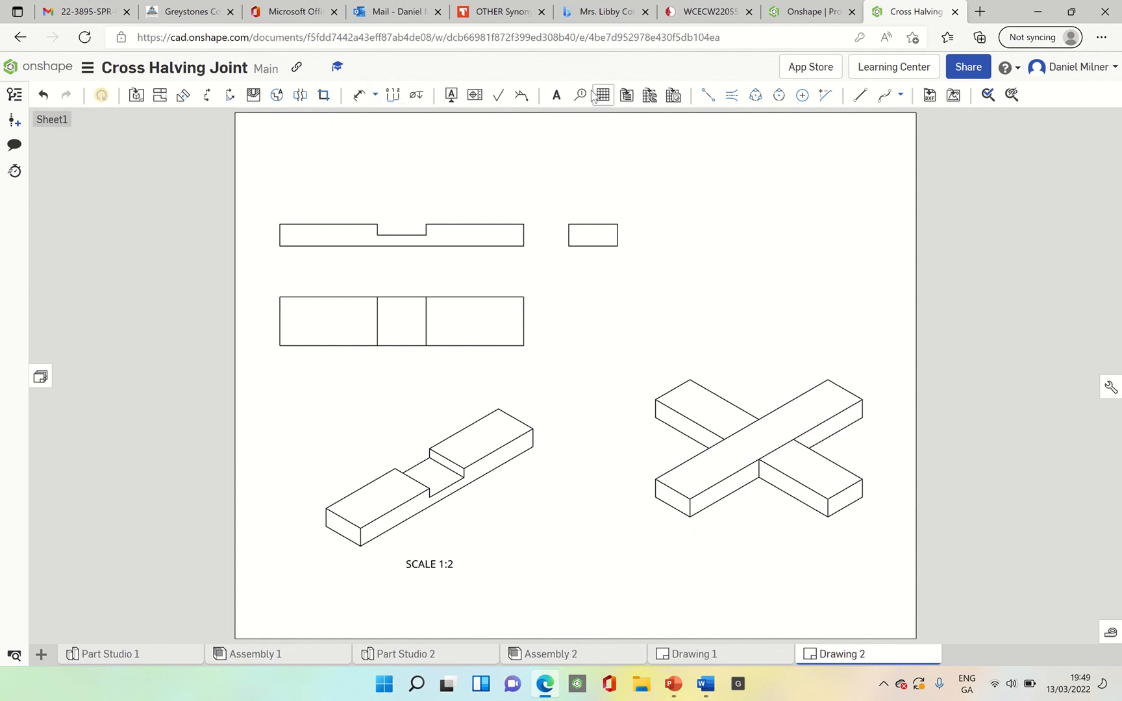
# Add the title note "Orthographic Projection of Cross Halving Joint" at the top of the sheet, widened to fit on one line
pyautogui.click(556, 95)
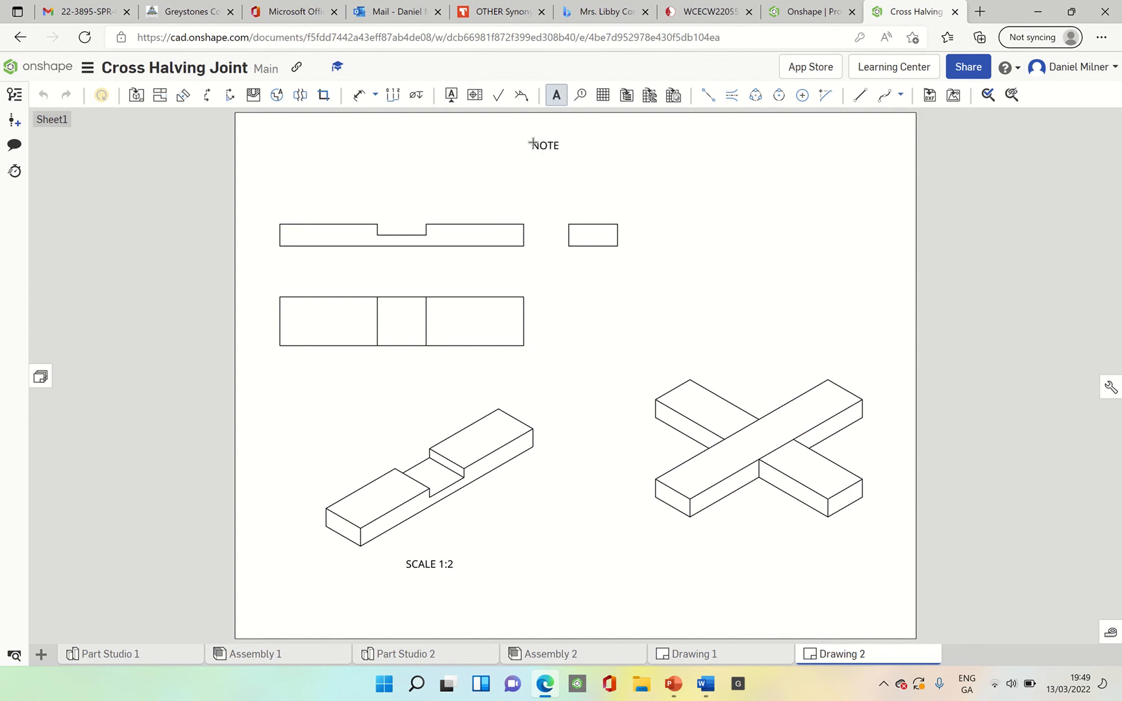
pyautogui.click(532, 142)
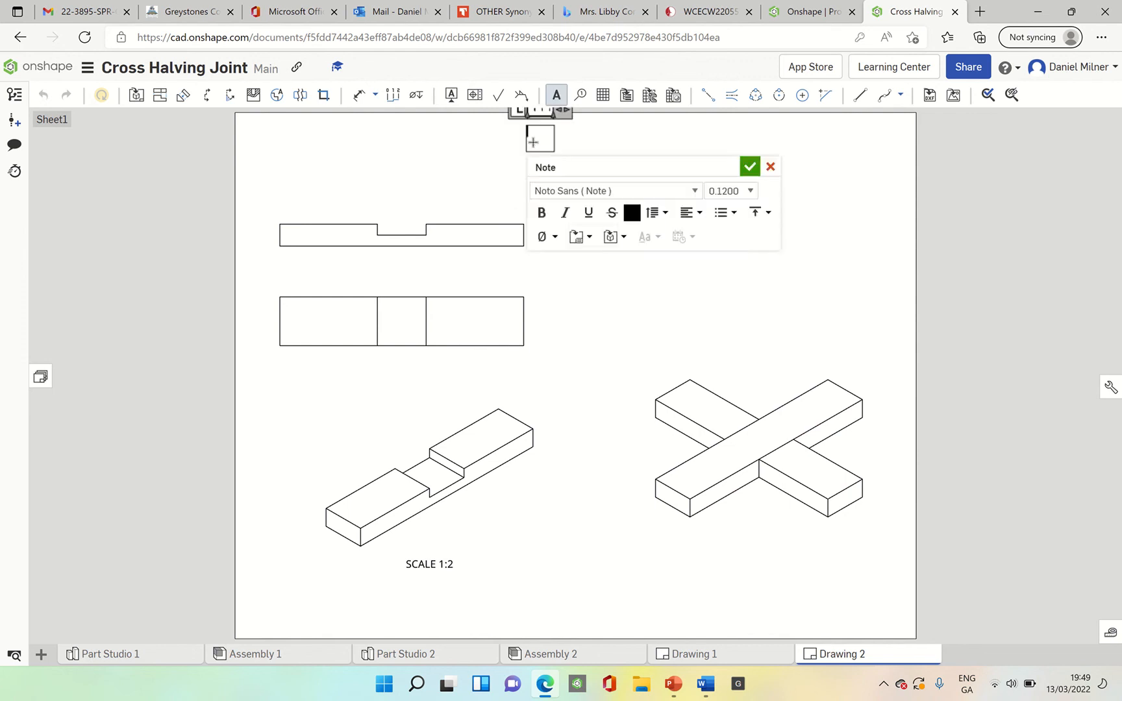
pyautogui.write('Cross Halving')
pyautogui.press('Return')
pyautogui.write('Joint')
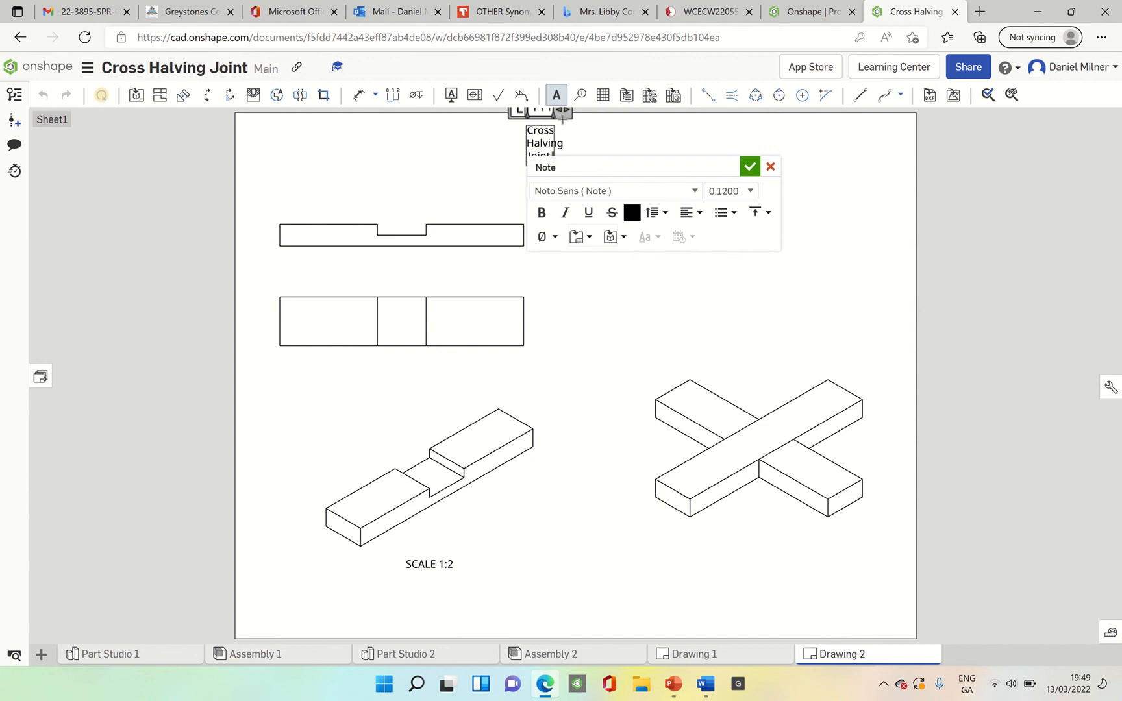
pyautogui.moveTo(566, 111); pyautogui.dragTo(713, 111)
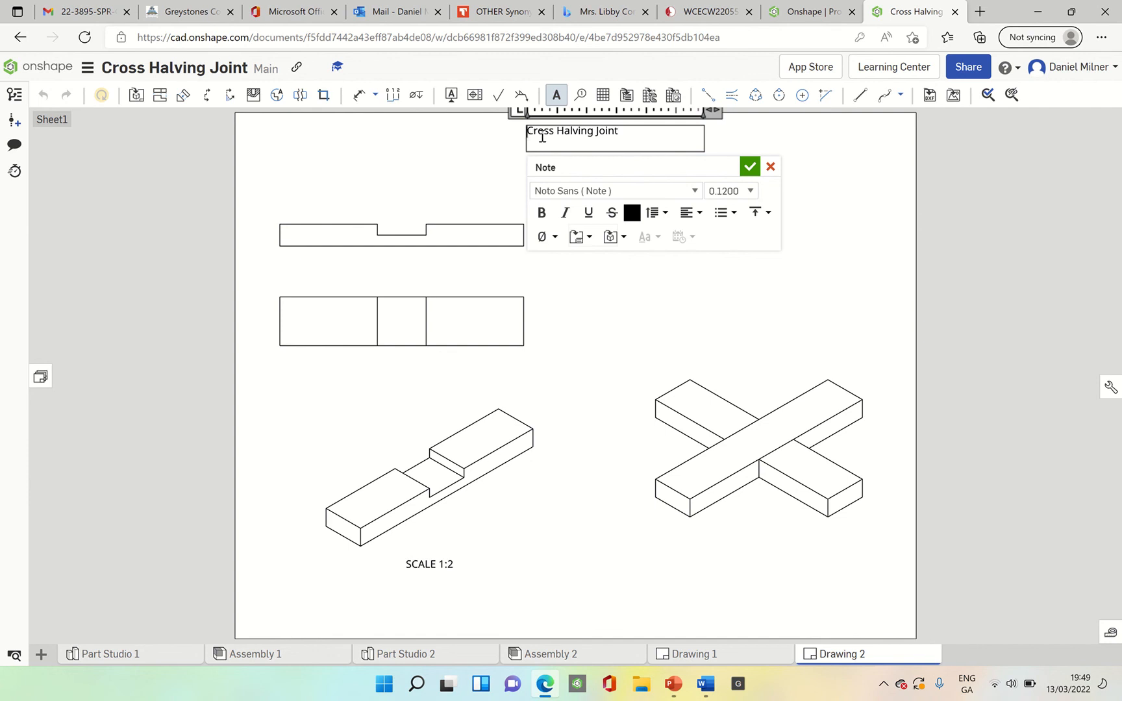
pyautogui.write('Ortho')
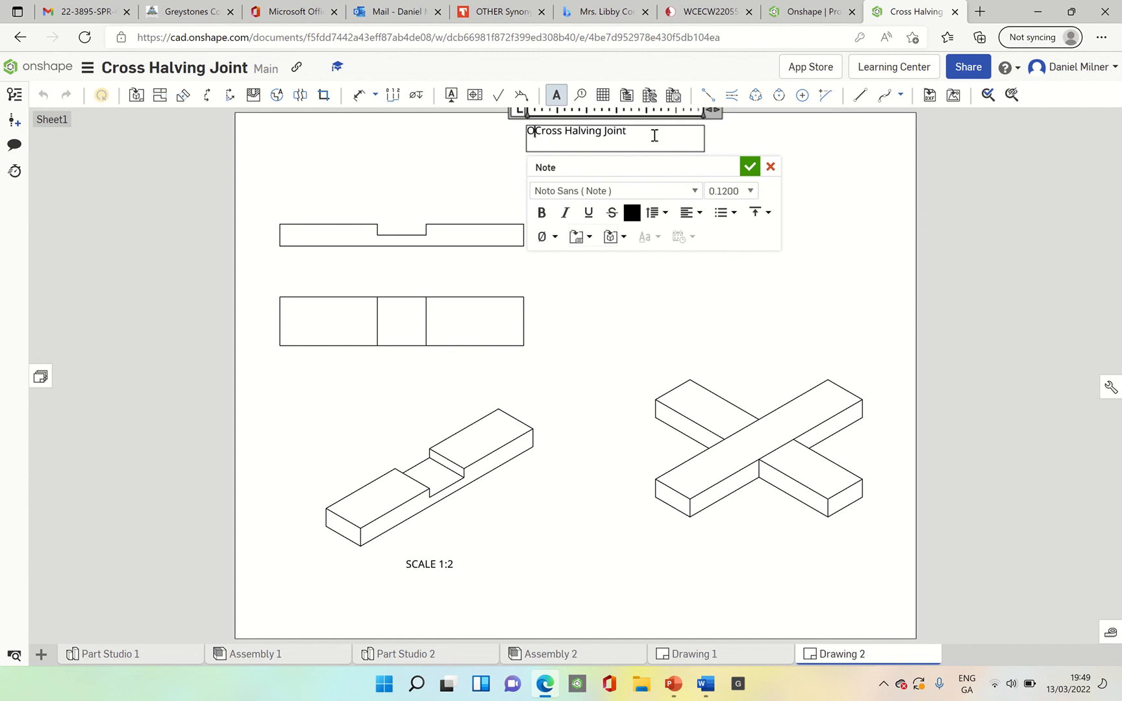
pyautogui.write('graphic ')
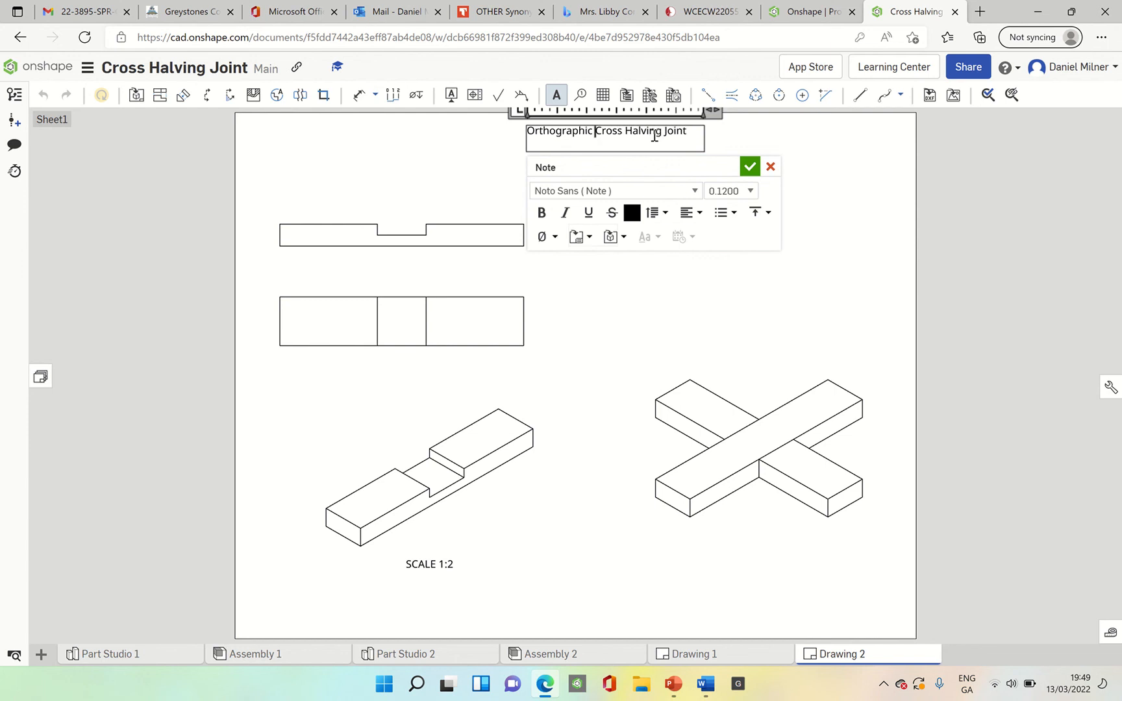
pyautogui.write('Projection of')
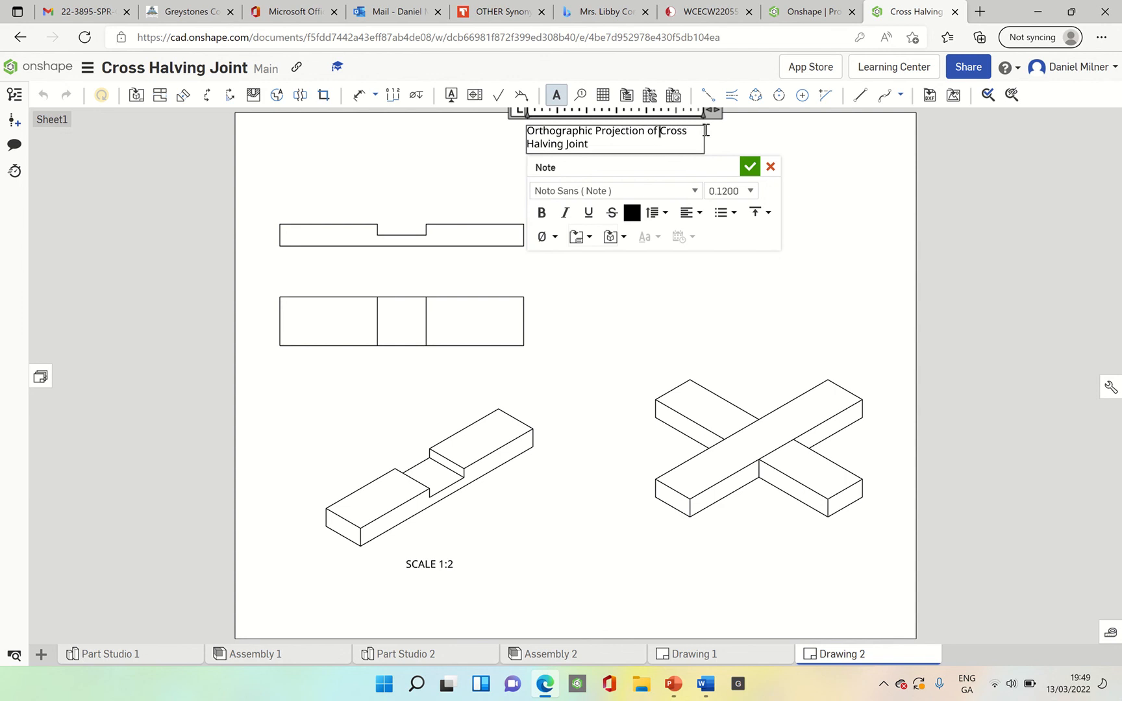
pyautogui.moveTo(712, 111); pyautogui.dragTo(829, 110)
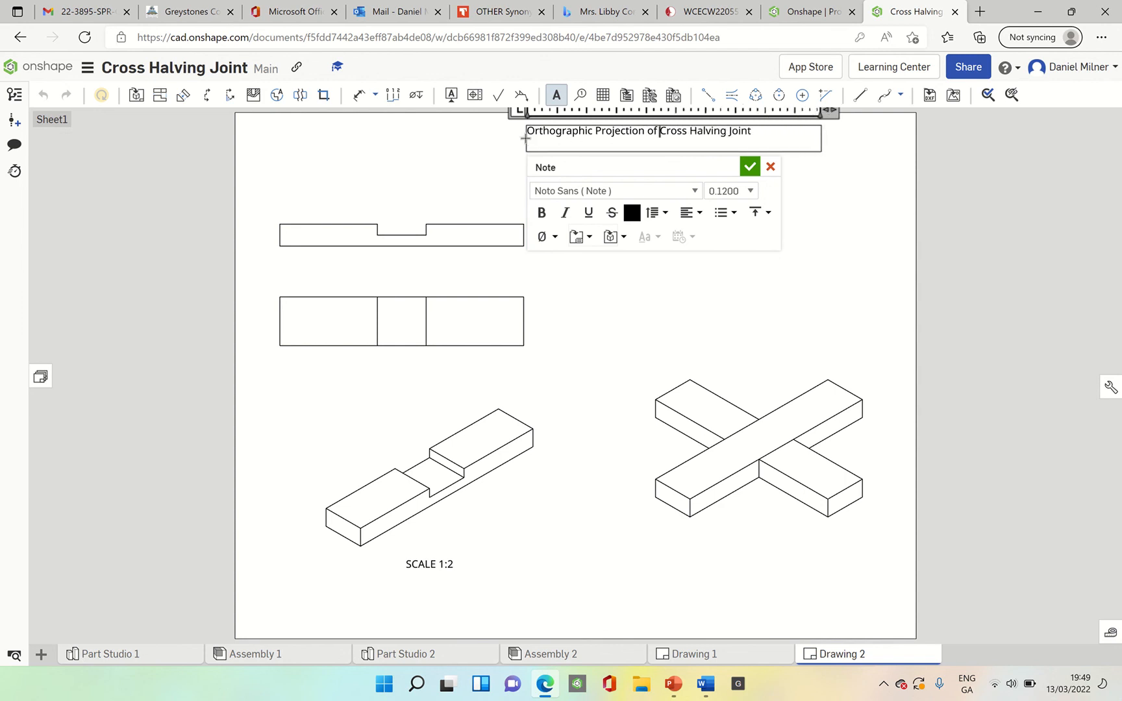
pyautogui.click(417, 261)
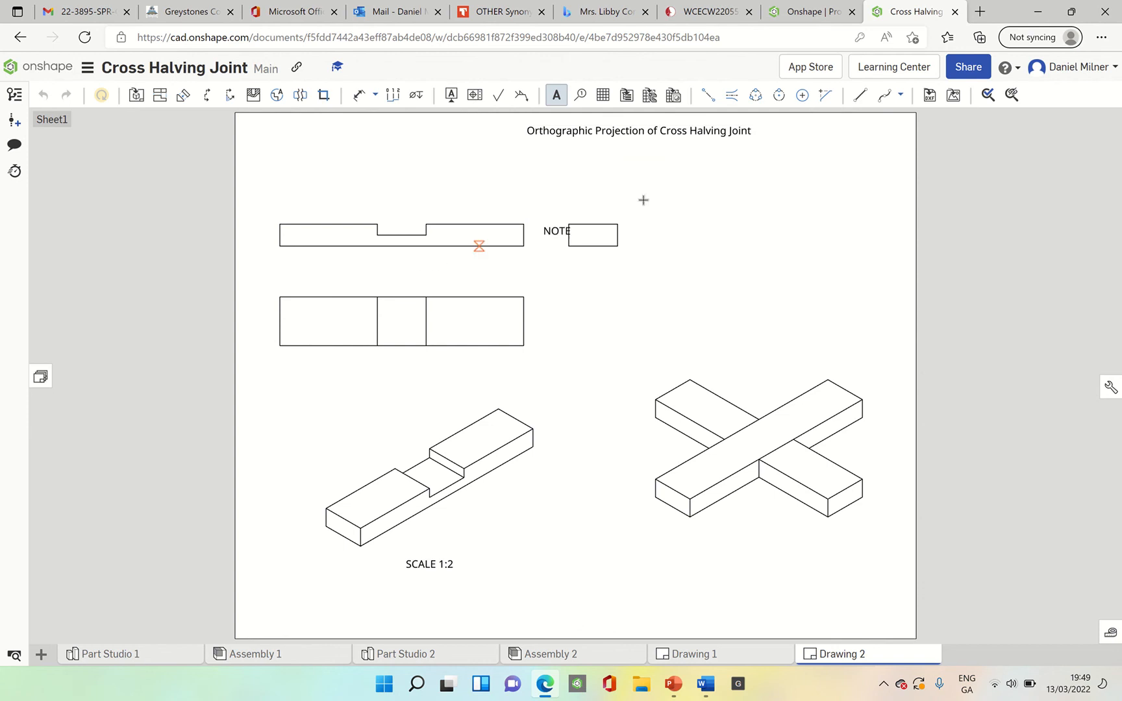
# Add the note "Front Elevation" below the front view and the note "Plan View" below the plan view
pyautogui.click(379, 260)
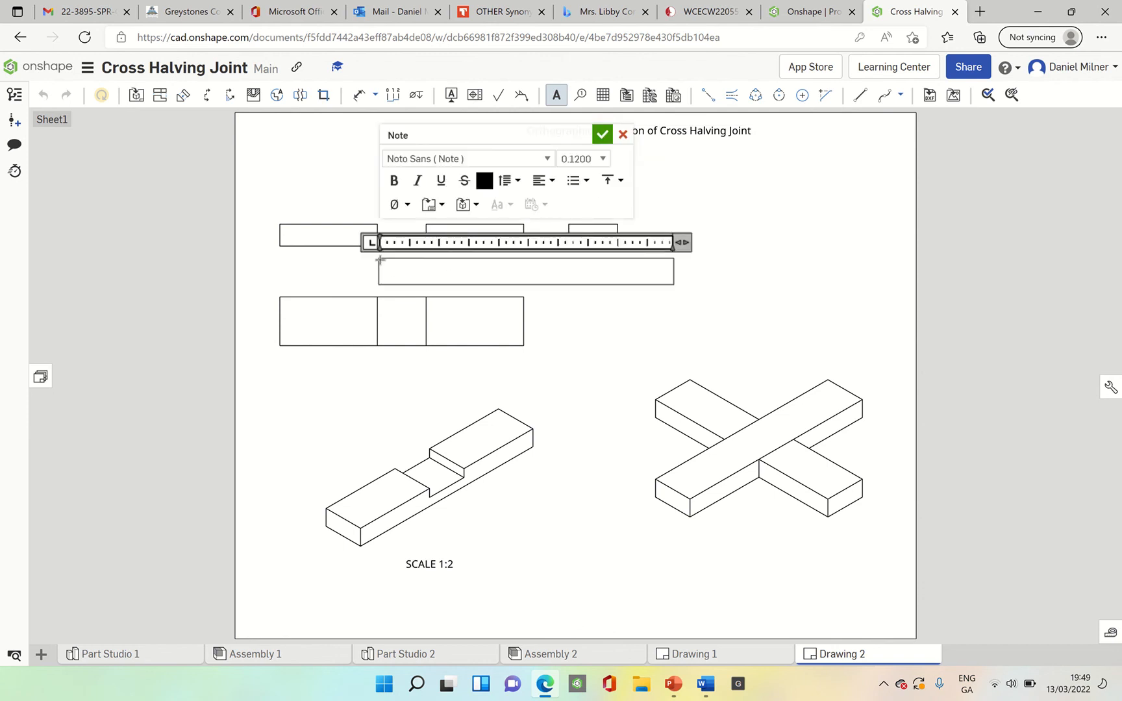
pyautogui.write('Front Elevation')
pyautogui.click(385, 361)
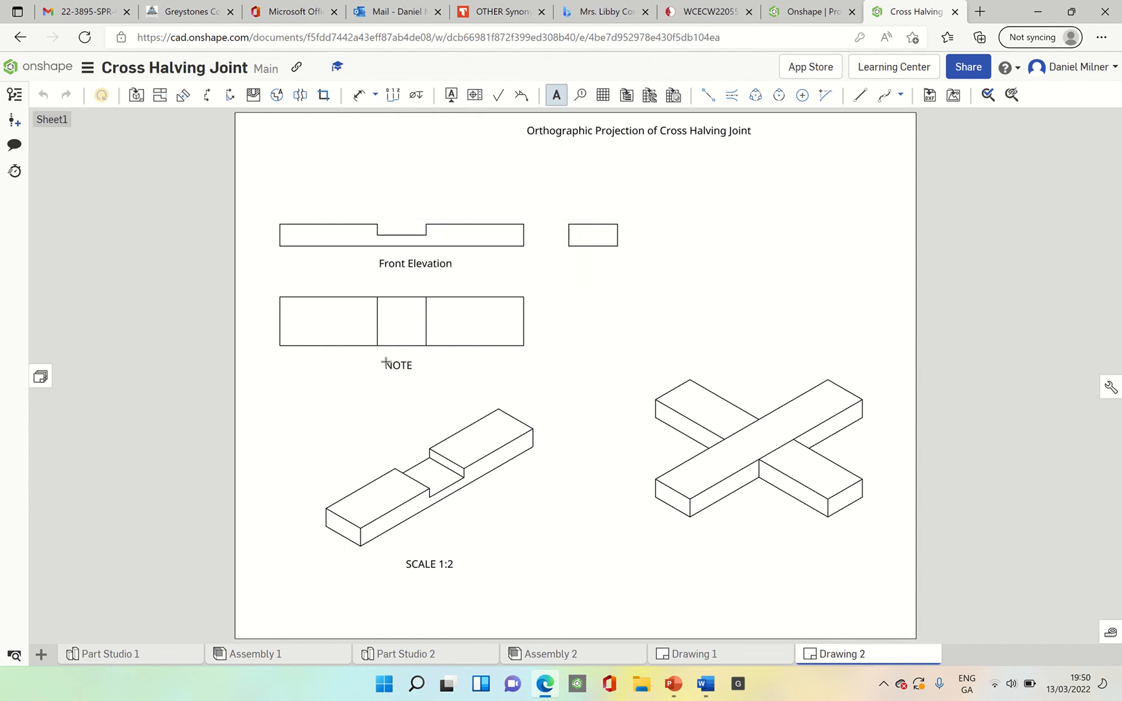
pyautogui.click(385, 361)
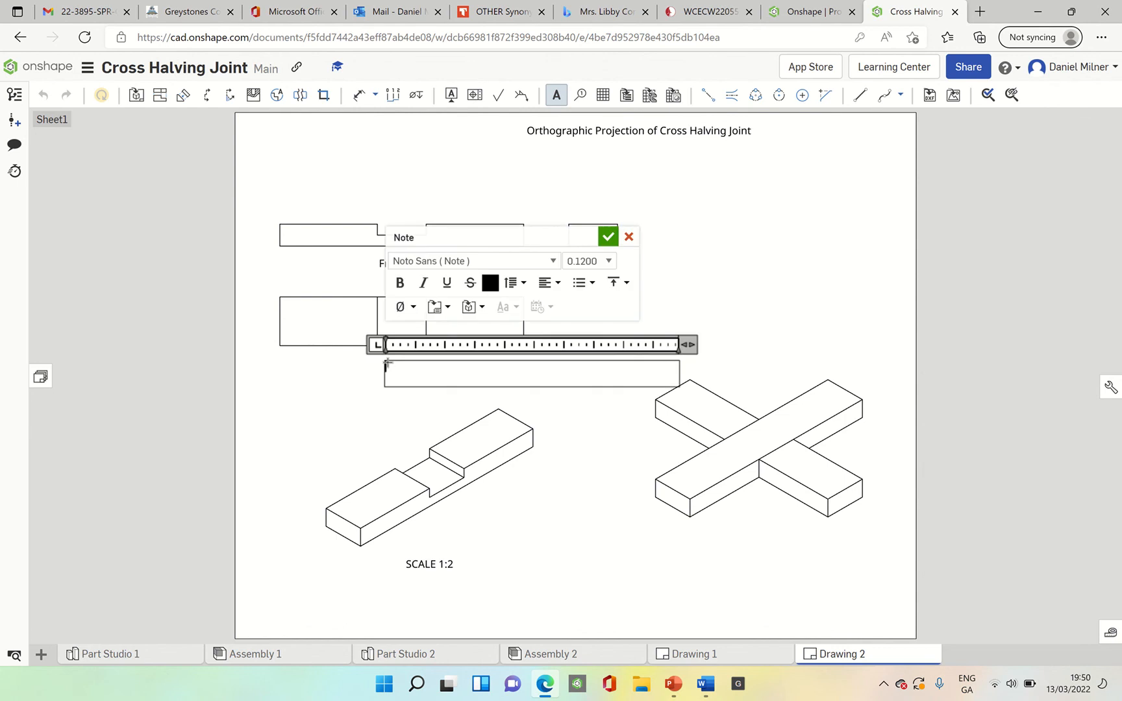
pyautogui.write('Plan View')
pyautogui.click(607, 236)
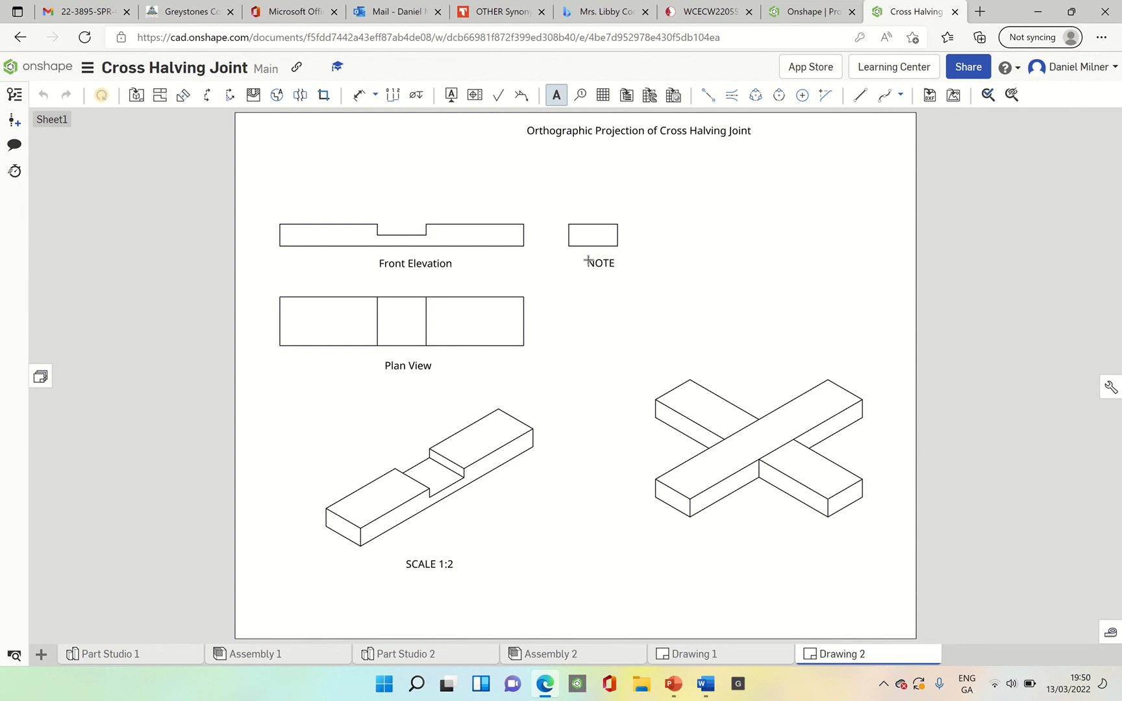
# Add the note "End Elevation" below the end view
pyautogui.click(595, 284)
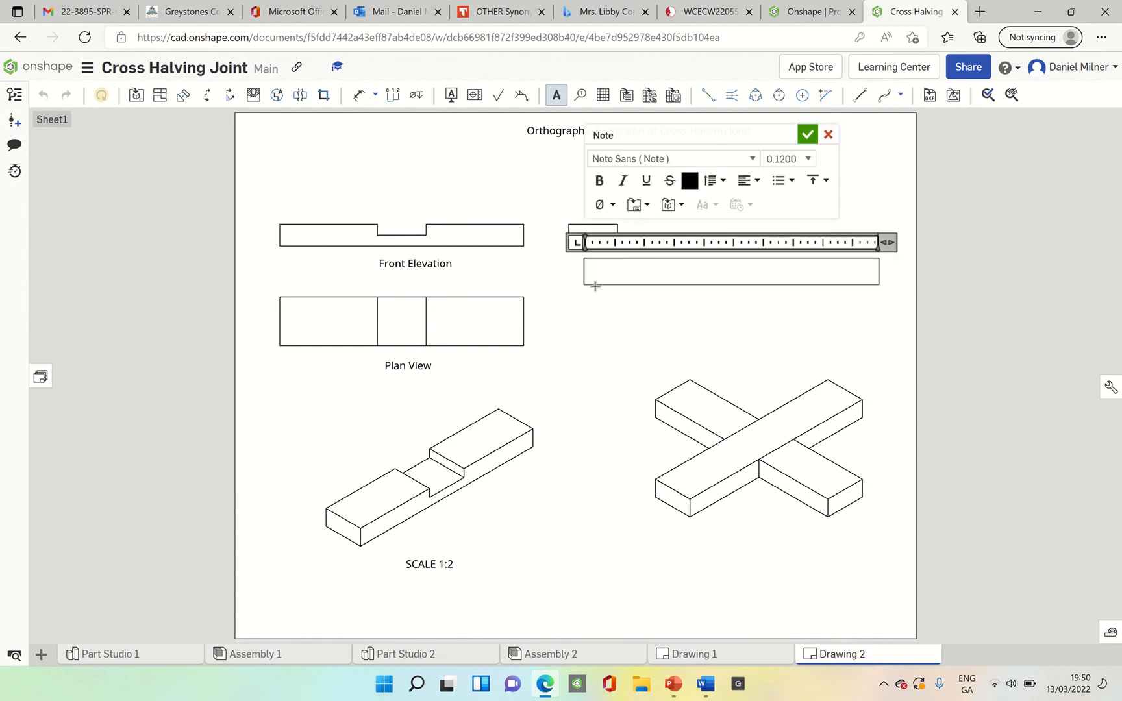
pyautogui.write('End Elevation')
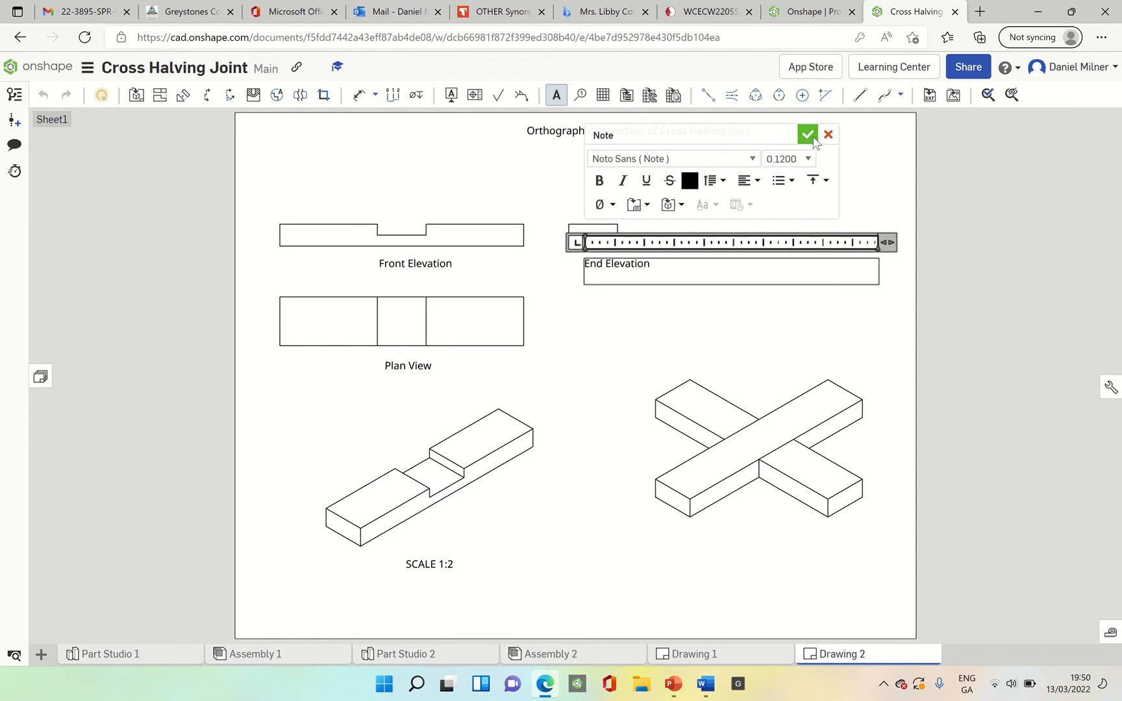
pyautogui.click(809, 135)
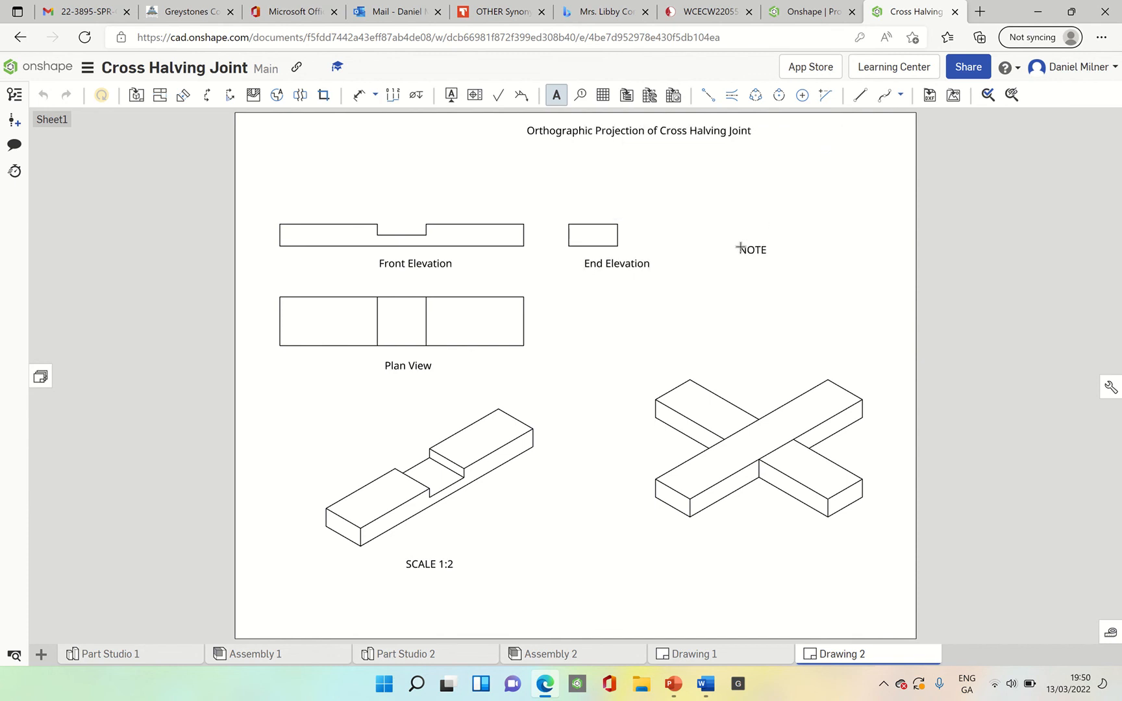
# Move the "End Elevation" note so that it is centred beneath the end view
pyautogui.press('Escape')
pyautogui.moveTo(615, 264); pyautogui.dragTo(589, 263)
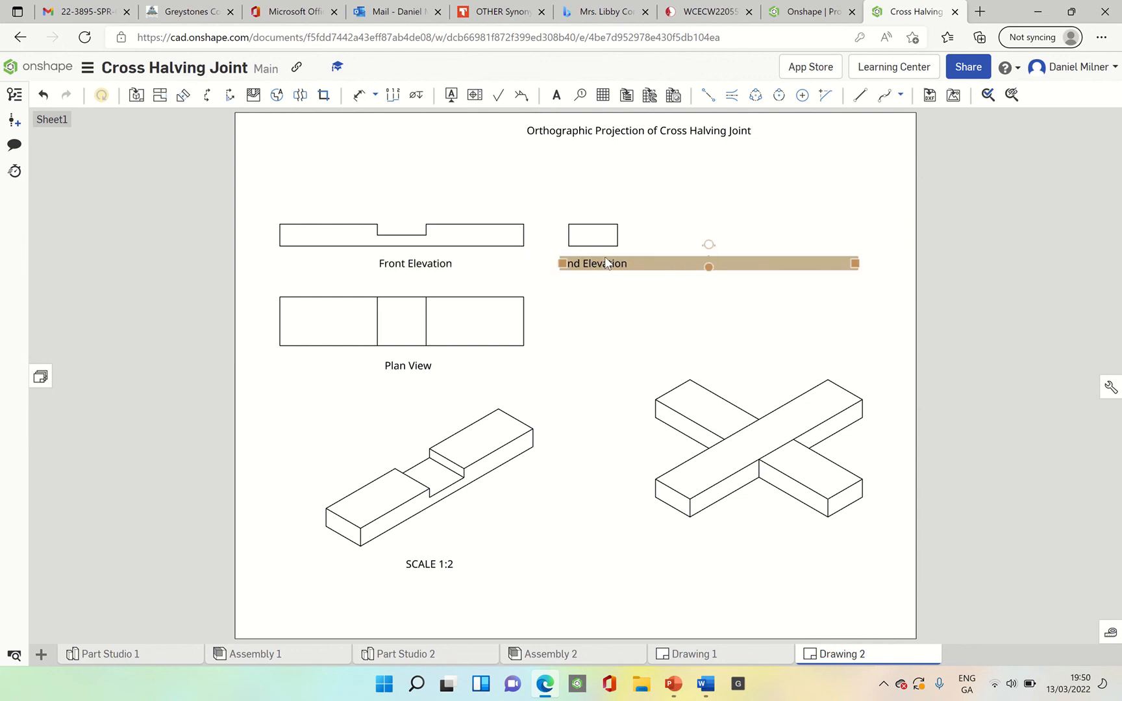
pyautogui.click(560, 281)
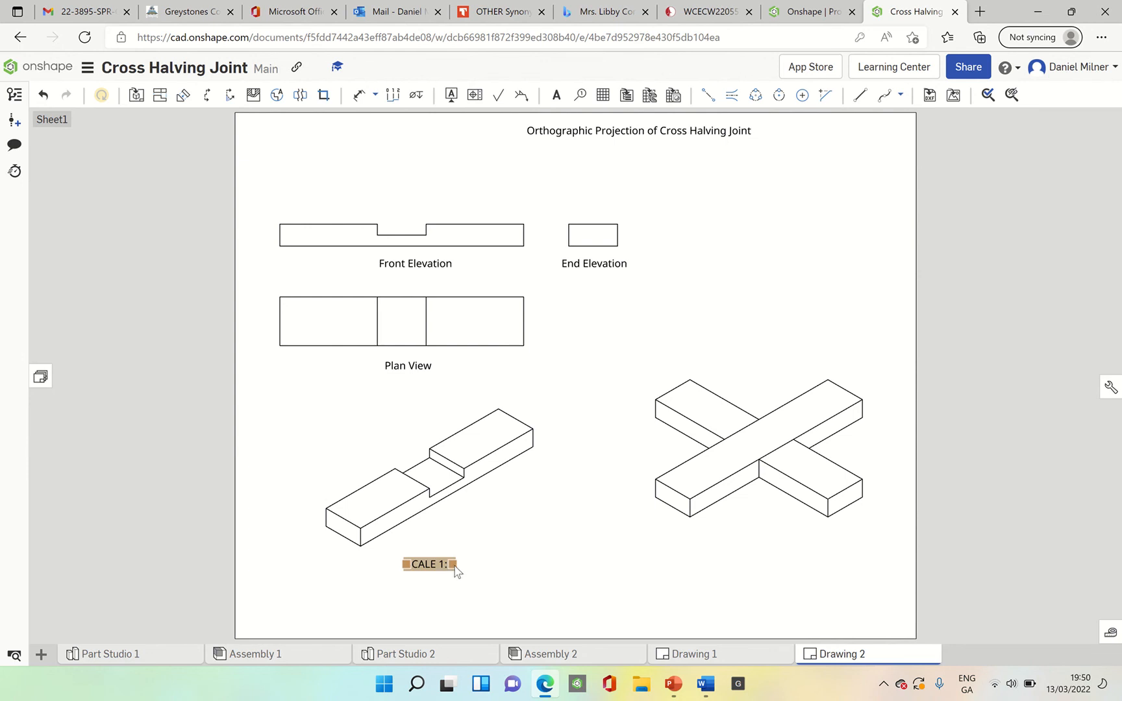
# Replace the scale label below the single part's isometric view with the note "Isometric view of cross halving joint", narrowed to wrap onto two lines
pyautogui.press('Delete')
pyautogui.click(452, 97)
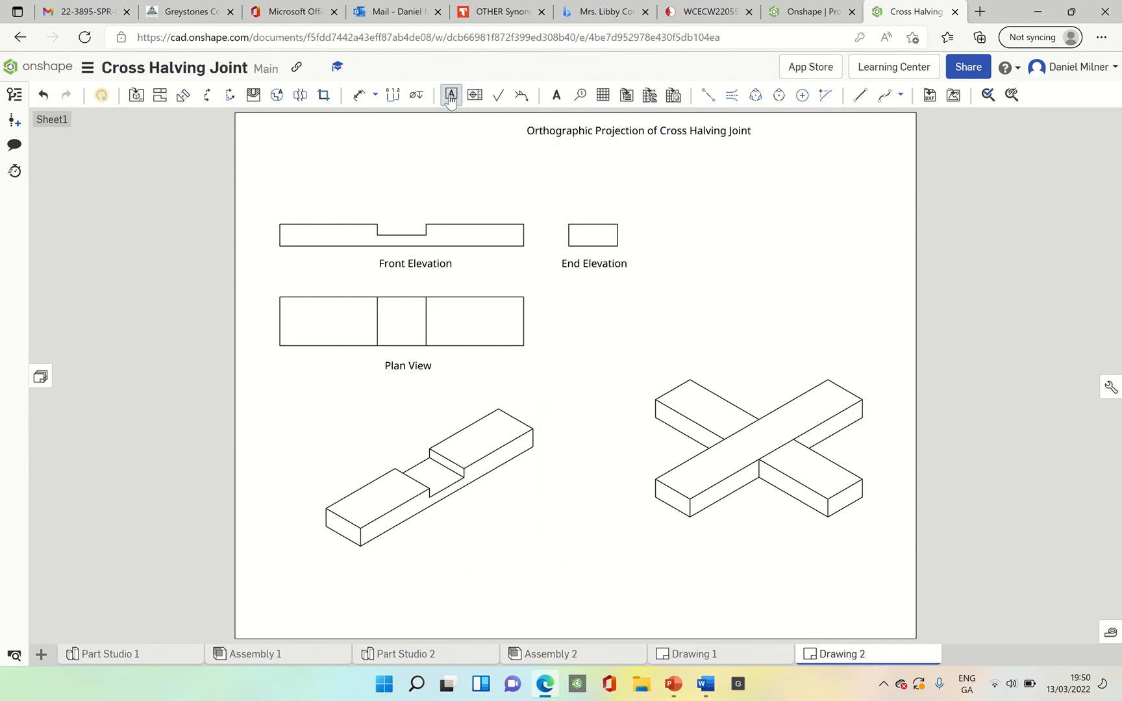
pyautogui.click(550, 100)
pyautogui.click(437, 535)
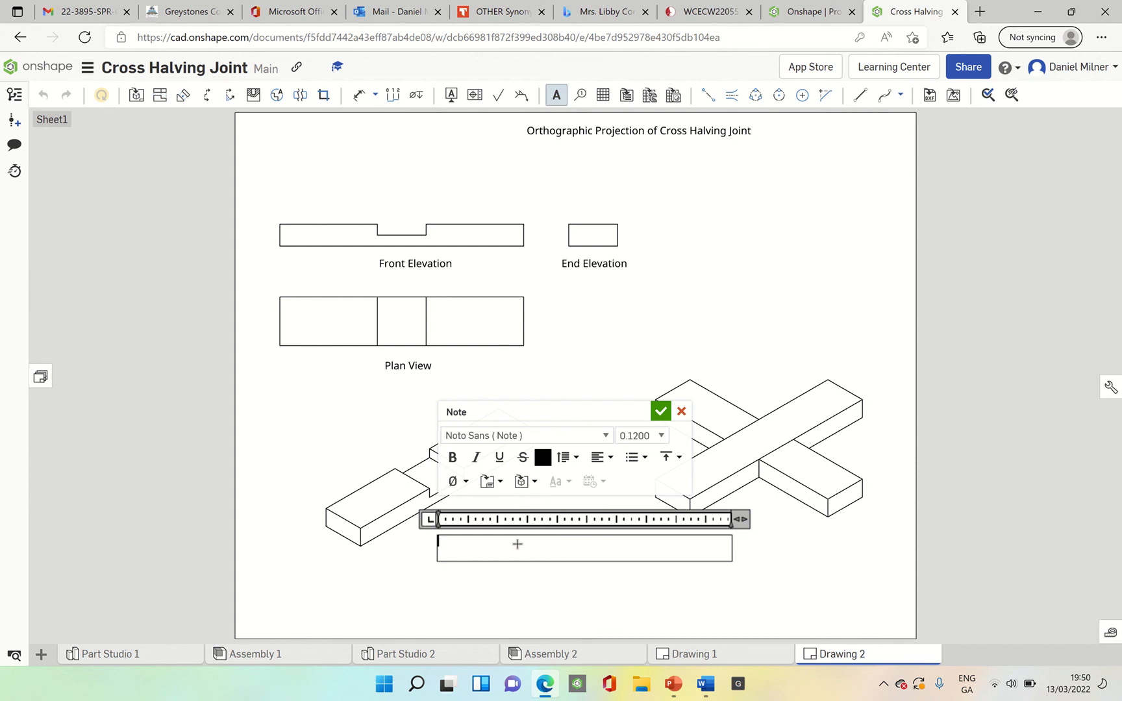
pyautogui.write('Isometric view of')
pyautogui.write('cross')
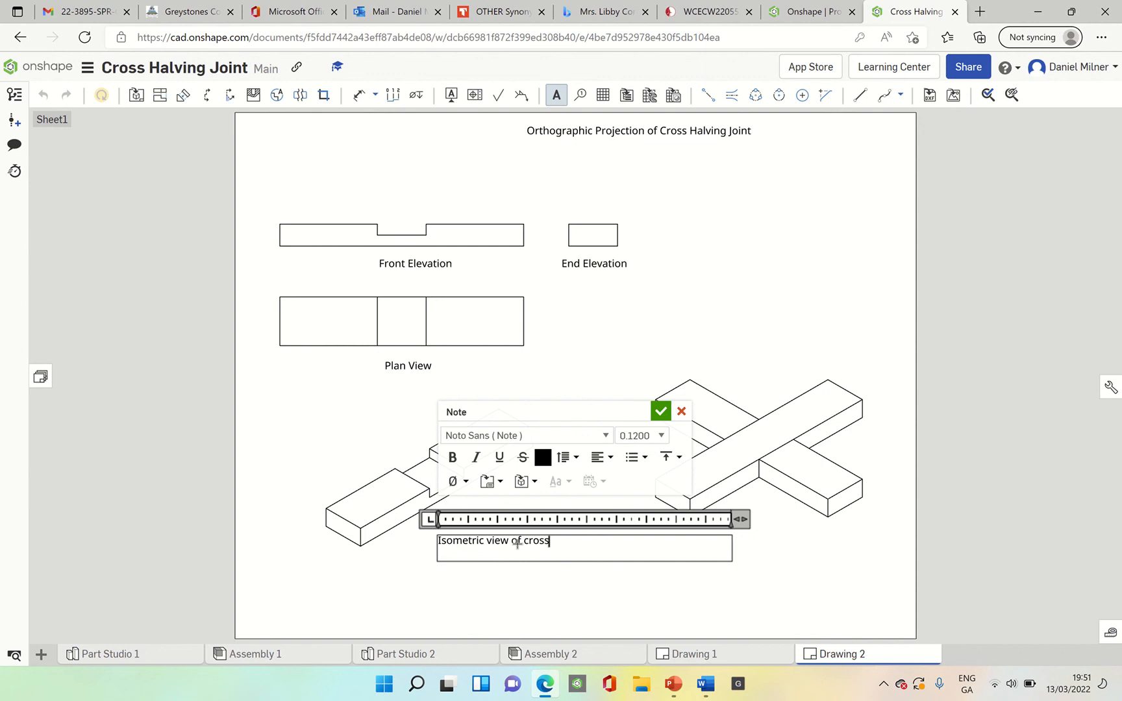
pyautogui.write(' halving j')
pyautogui.write('oint')
pyautogui.moveTo(741, 519); pyautogui.dragTo(676, 520)
pyautogui.moveTo(591, 521); pyautogui.dragTo(577, 523)
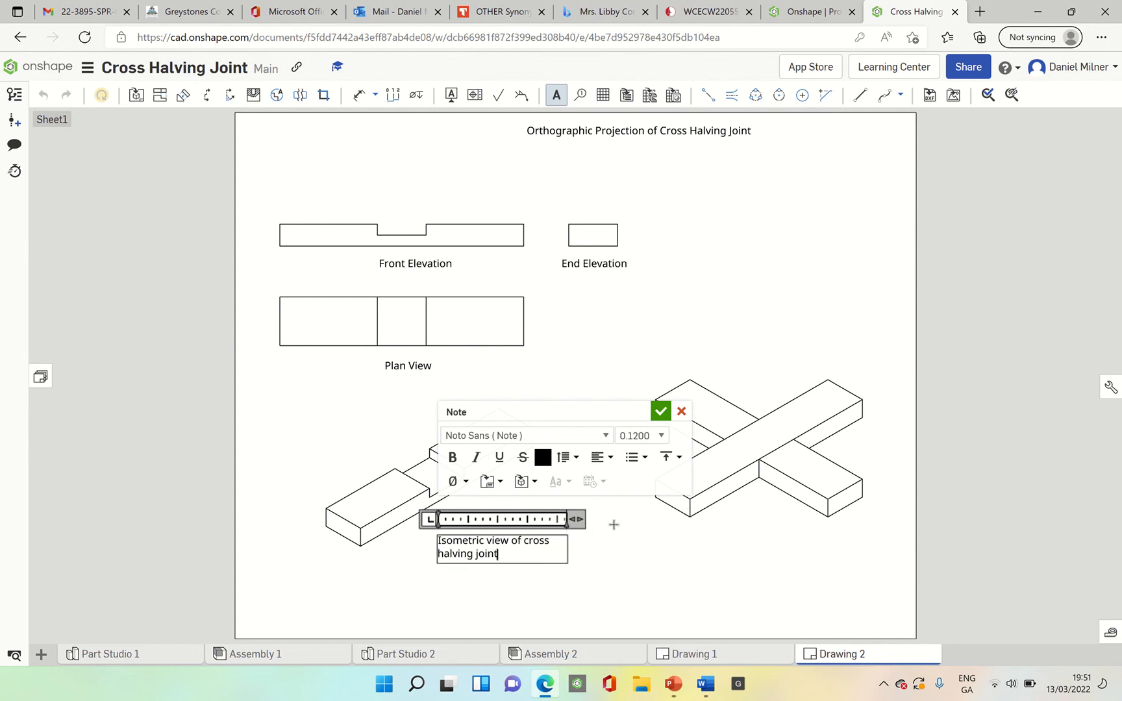
pyautogui.click(660, 411)
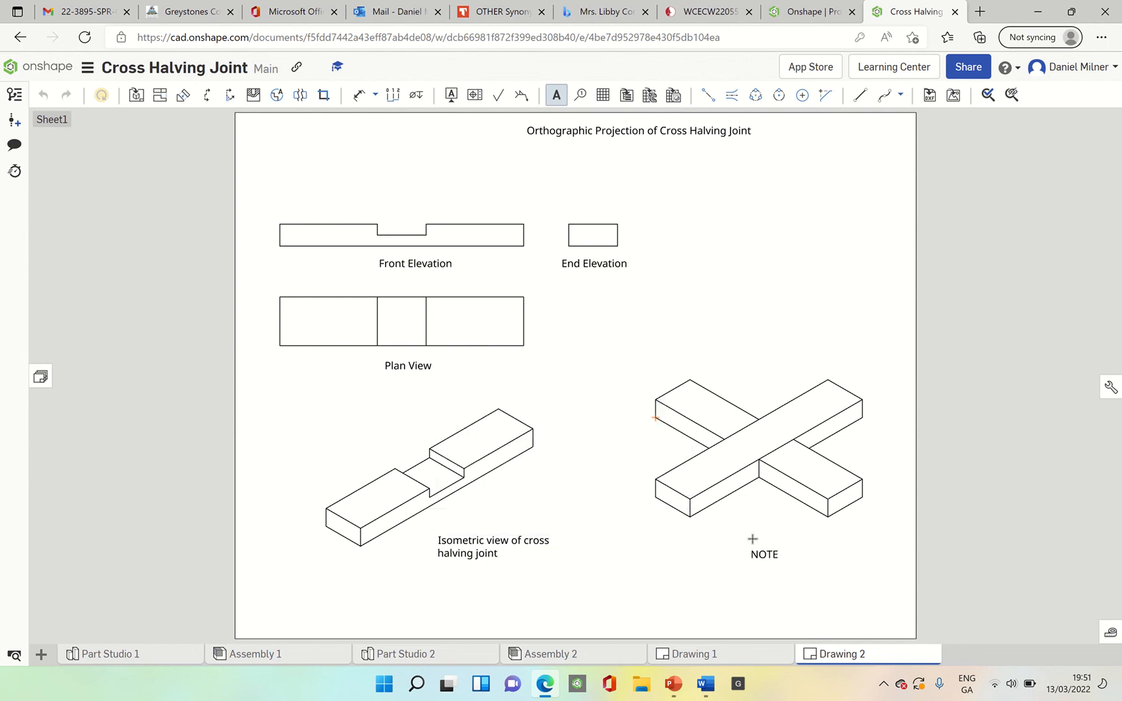
# Add the note "Assembled view of Cross Halving Joint." below the assembly's isometric view
pyautogui.click(741, 529)
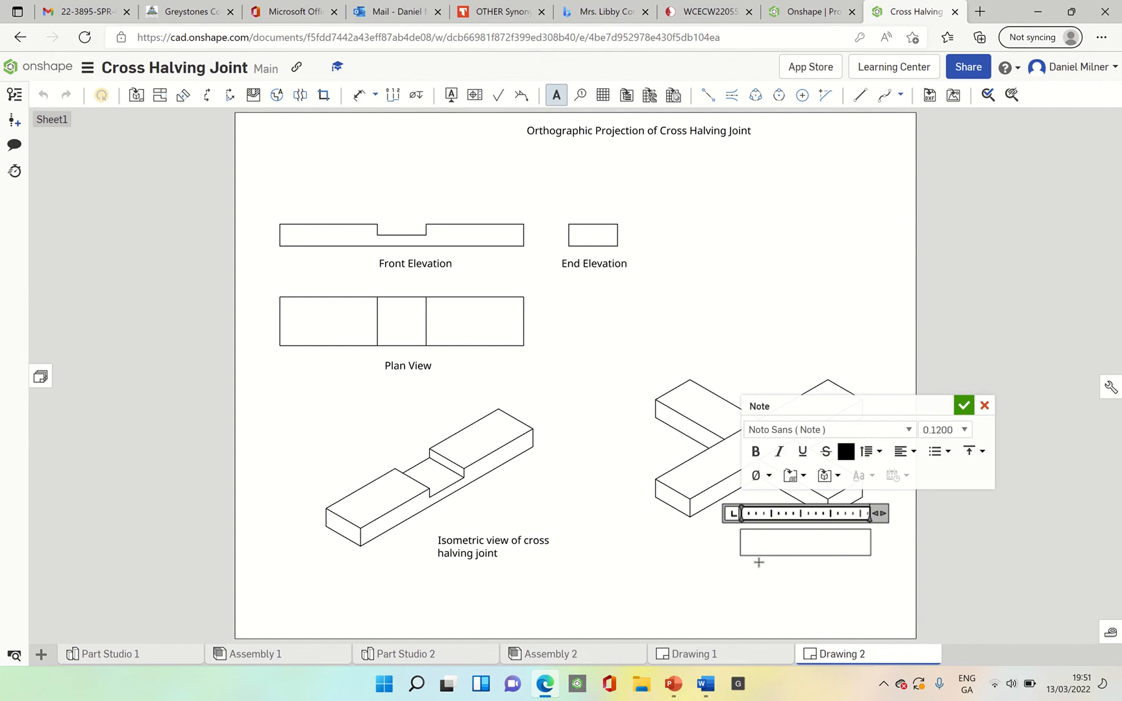
pyautogui.write('Assembled view of C')
pyautogui.press('BackSpace')
pyautogui.write('Cross Halv')
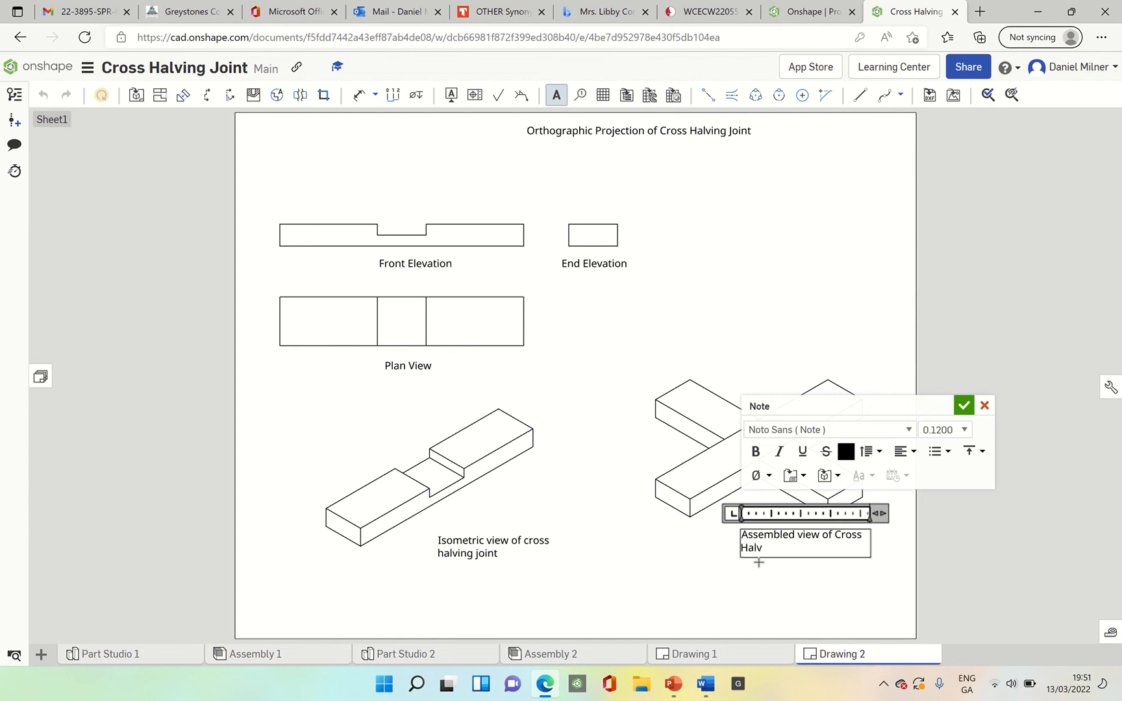
pyautogui.write('ing Joint.')
pyautogui.click(580, 531)
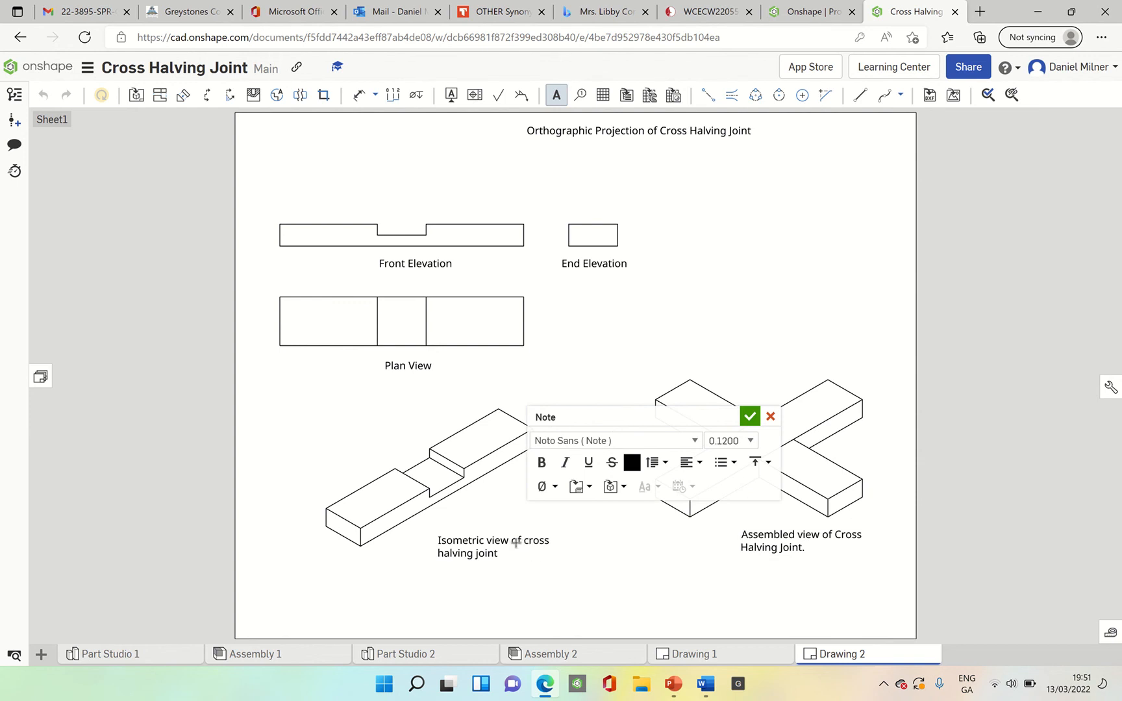
pyautogui.click(747, 423)
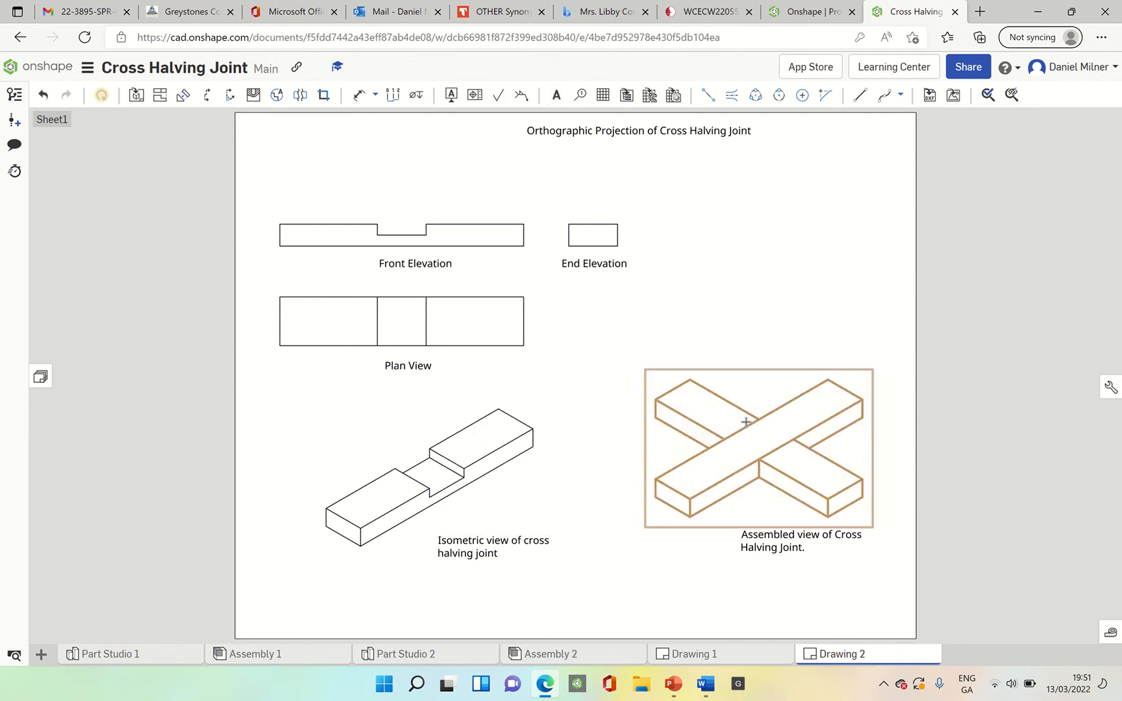
pyautogui.click(529, 565)
pyautogui.doubleClick(535, 562)
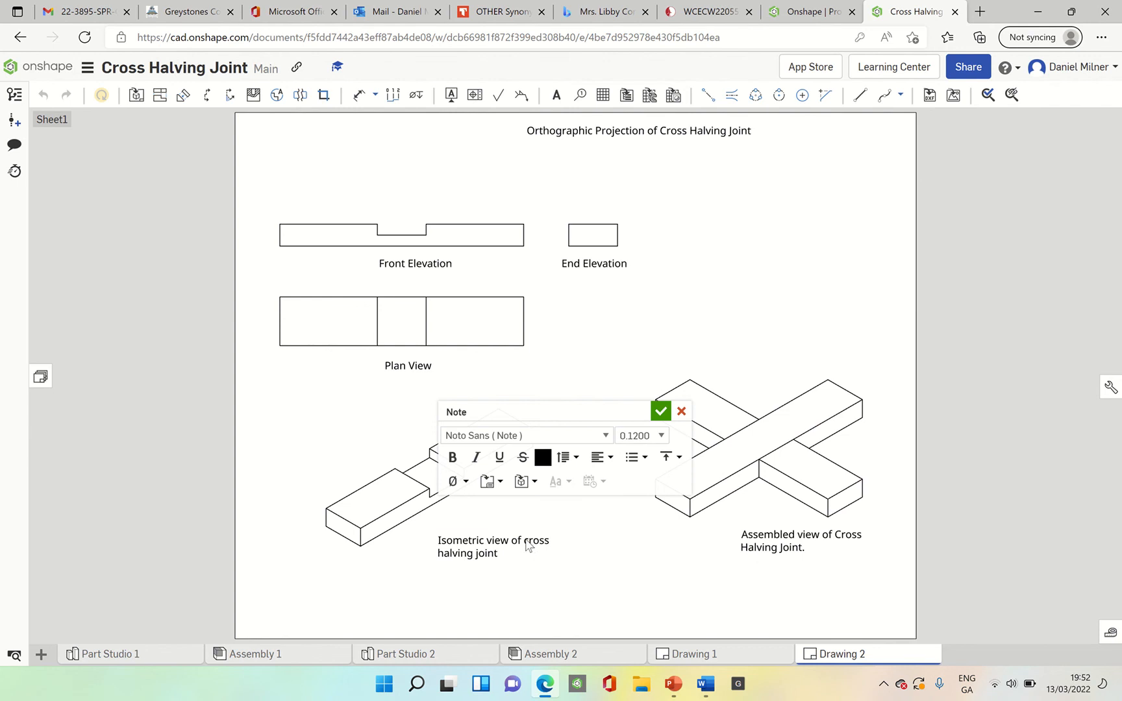
pyautogui.click(527, 542)
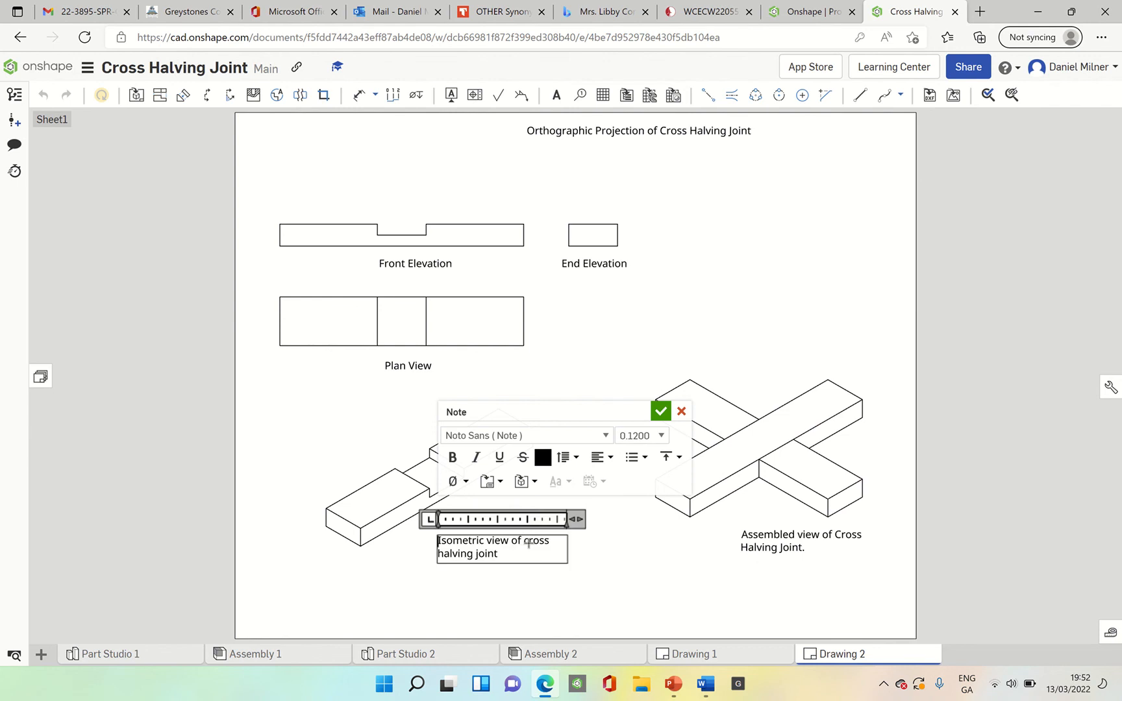
pyautogui.press('Escape')
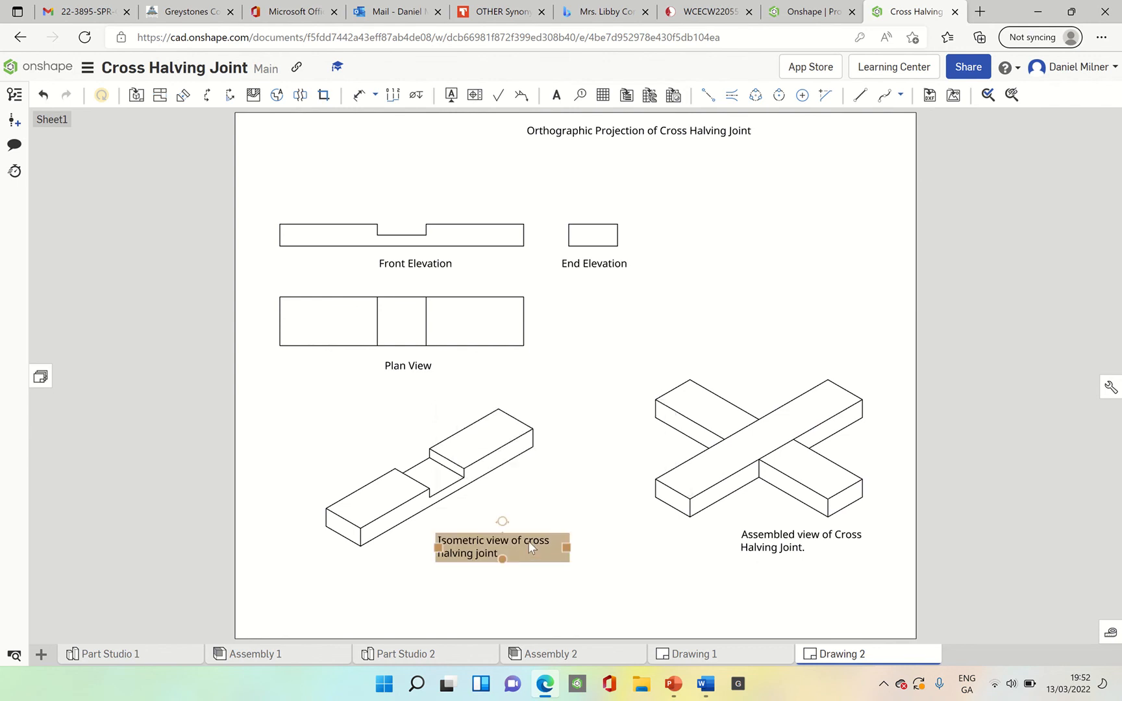
pyautogui.doubleClick(489, 553)
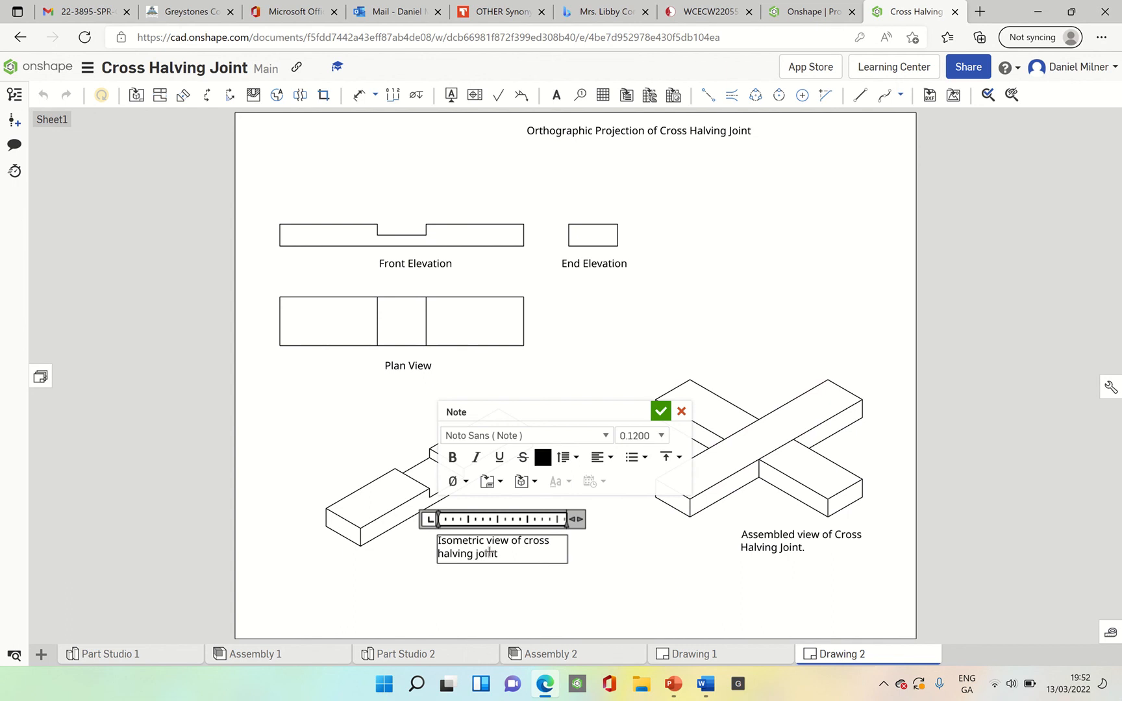
pyautogui.doubleClick(489, 553)
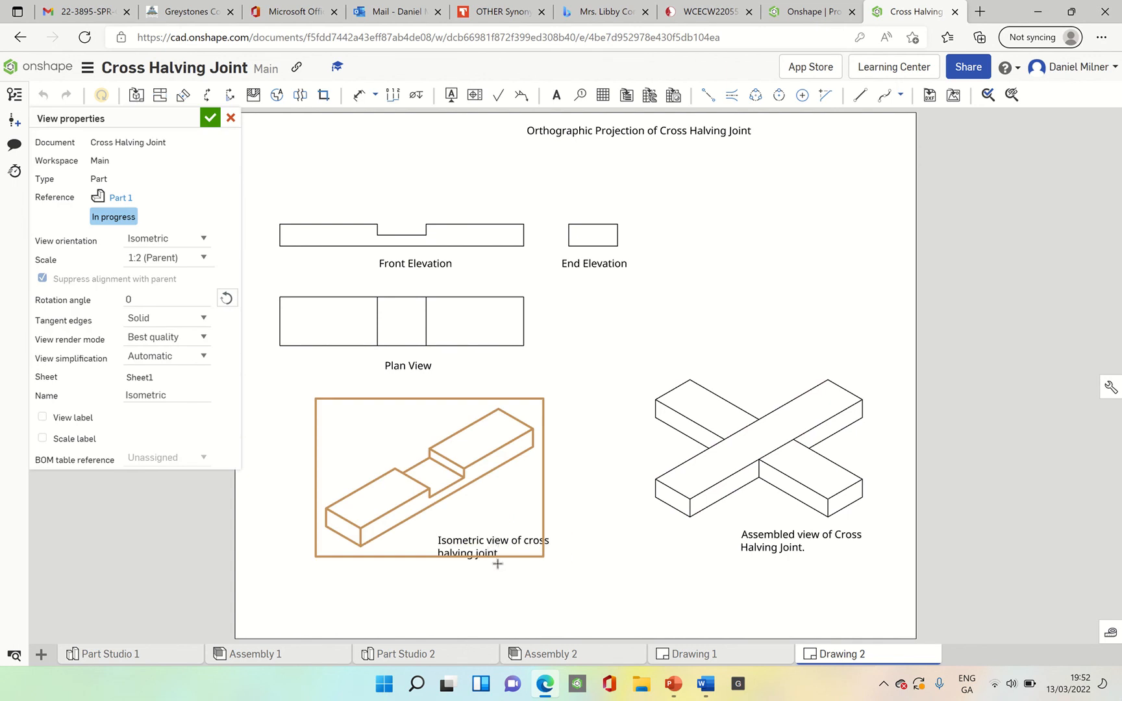
# Capitalise the joint's name in the note below the single part's isometric view so it reads "Isometric view of Cross Halving Joint"
pyautogui.doubleClick(497, 563)
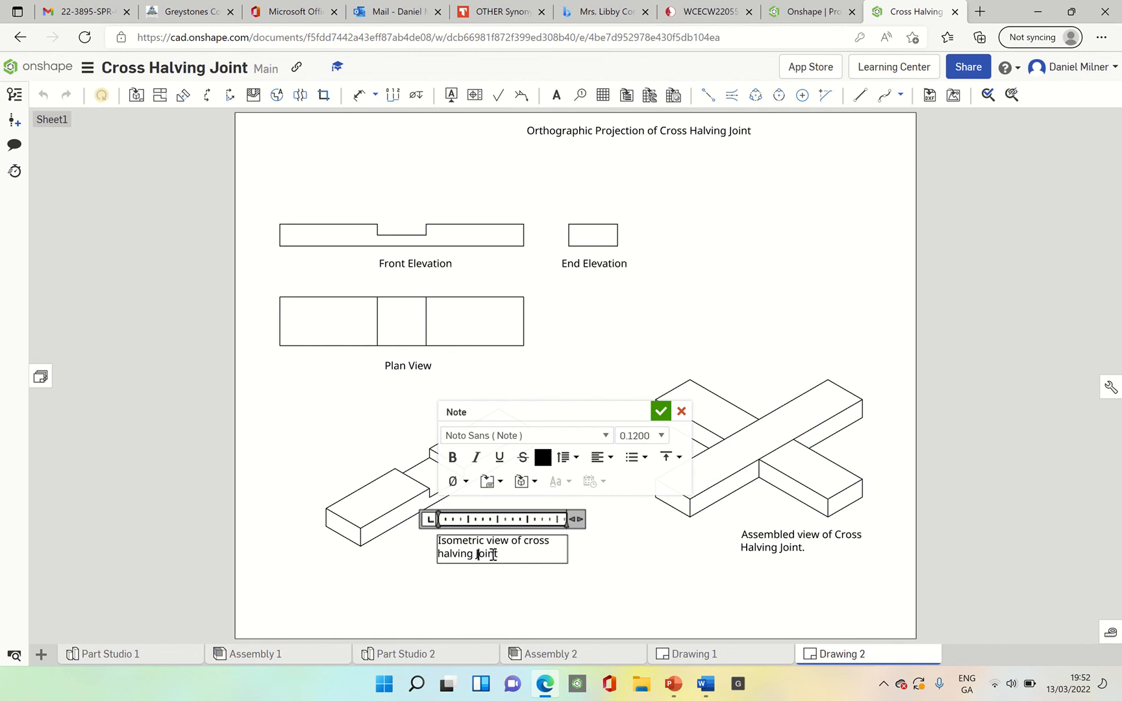
pyautogui.press('Left')
pyautogui.press('Delete')
pyautogui.write('H')
pyautogui.press('Left')
pyautogui.press('Left')
pyautogui.press('BackSpace')
pyautogui.write('C')
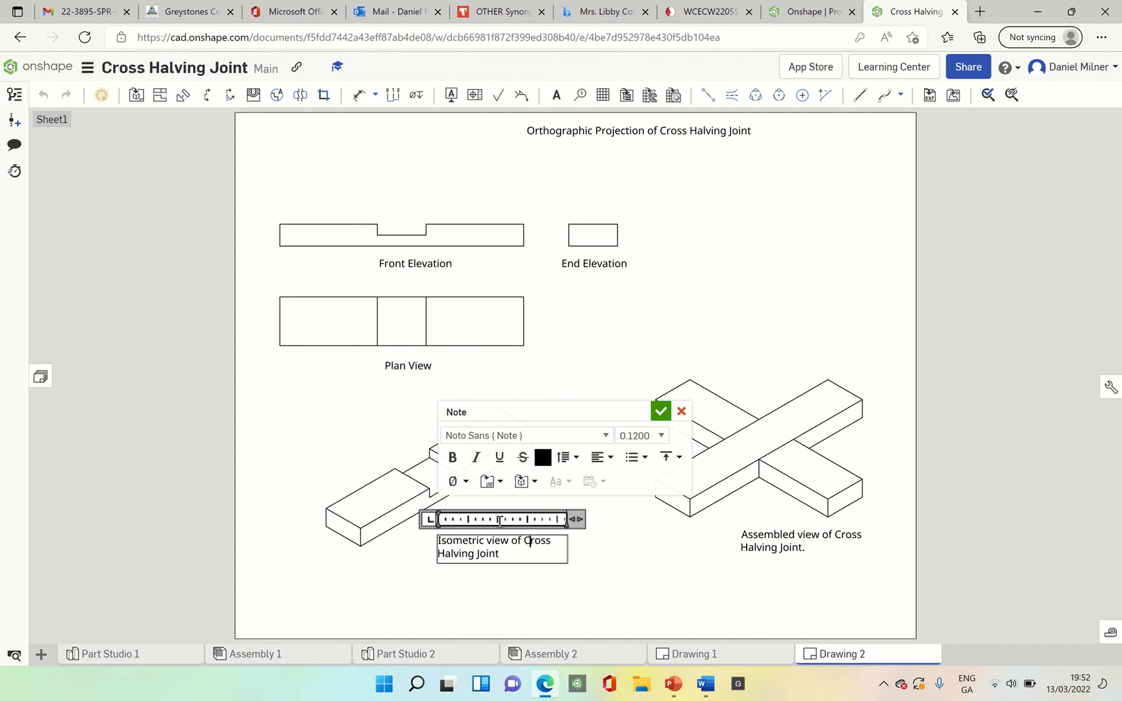
pyautogui.click(660, 411)
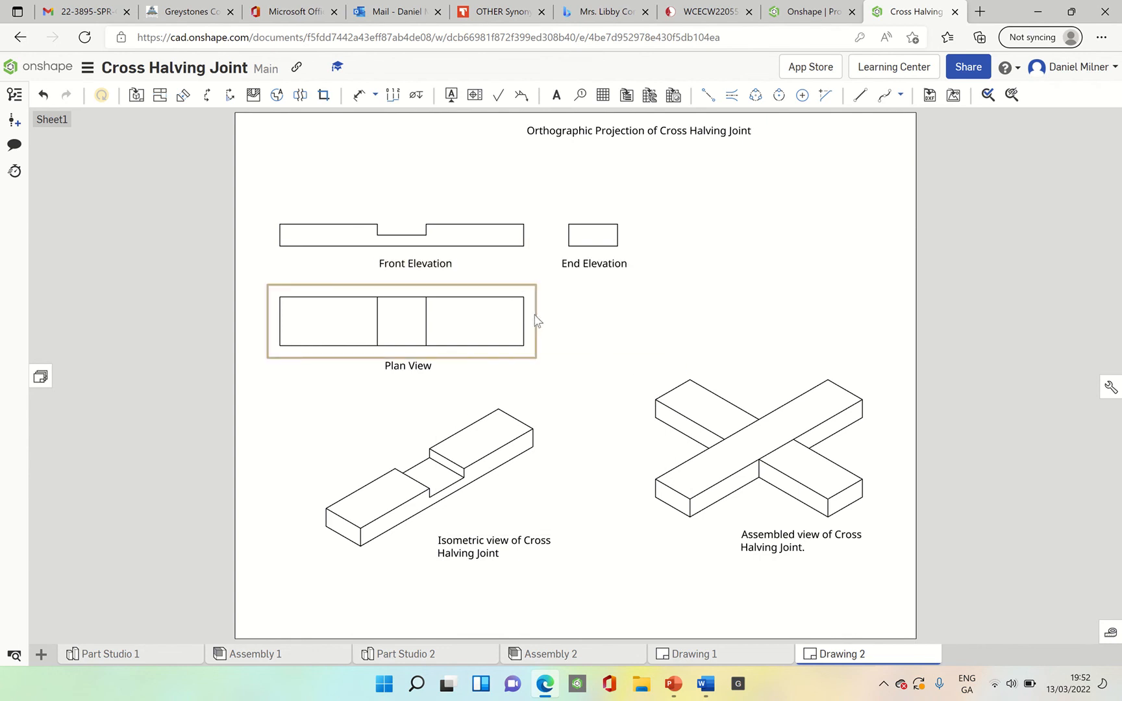
# Move the plan view further down from the front view and reposition its "Plan View" note beneath it
pyautogui.moveTo(537, 327); pyautogui.dragTo(534, 348)
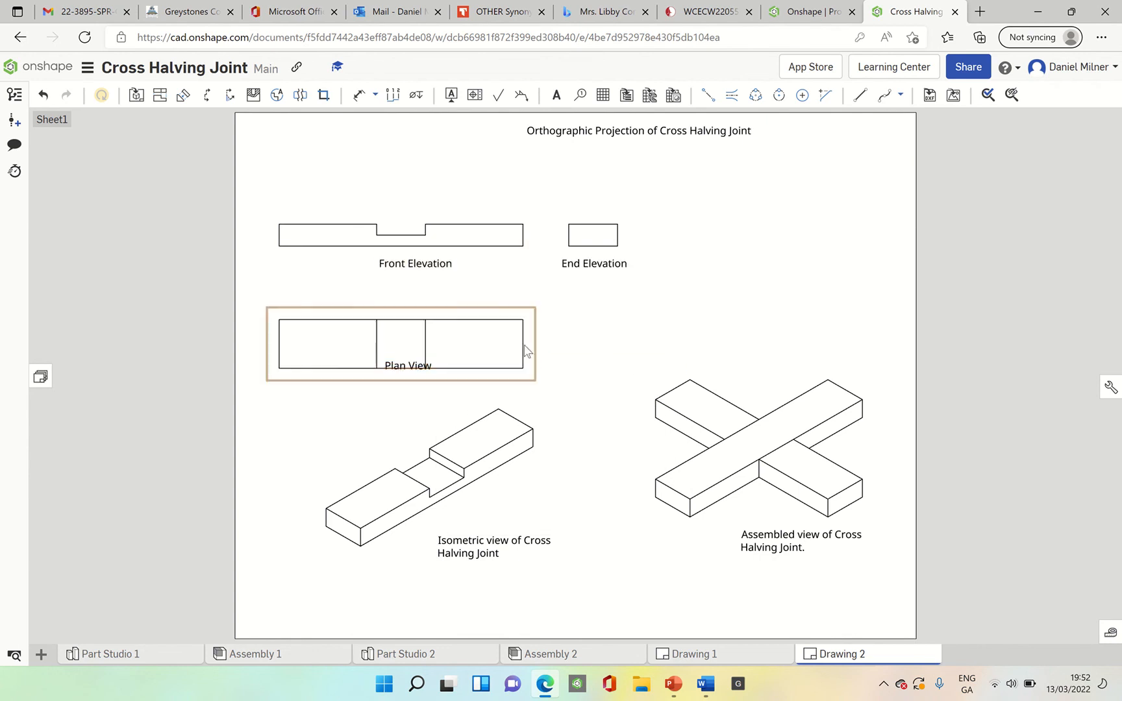
pyautogui.moveTo(422, 367); pyautogui.dragTo(421, 384)
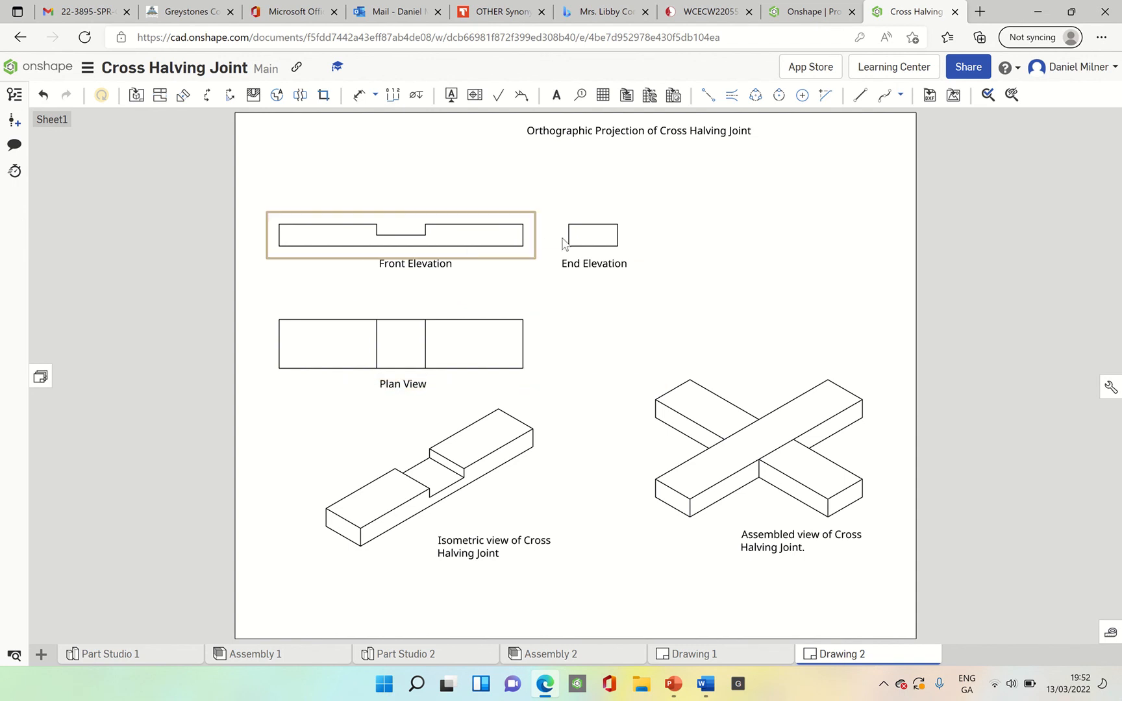